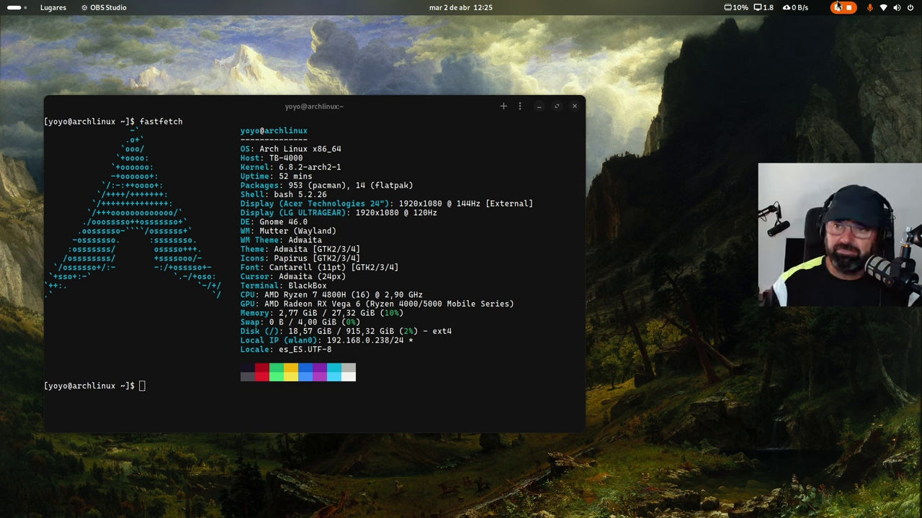
Check the activities overview, then the application options offered in the top bar for OBS Studio and for Black Box
{"action": "left_click", "coordinate": [15, 7]}
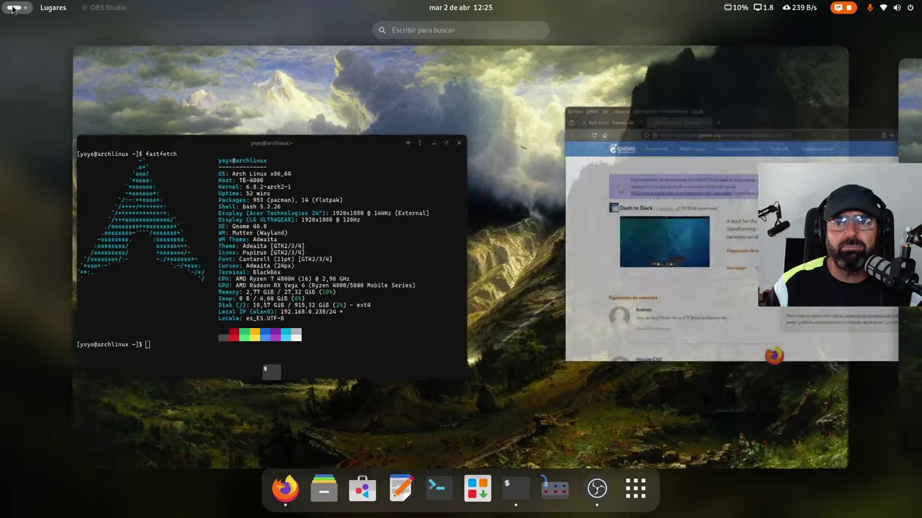
{"action": "left_click", "coordinate": [454, 231]}
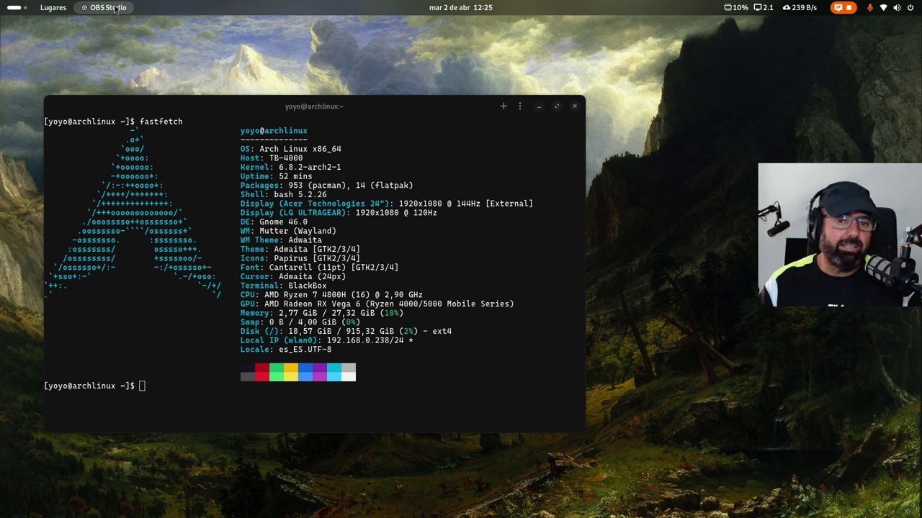
{"action": "left_click", "coordinate": [114, 8]}
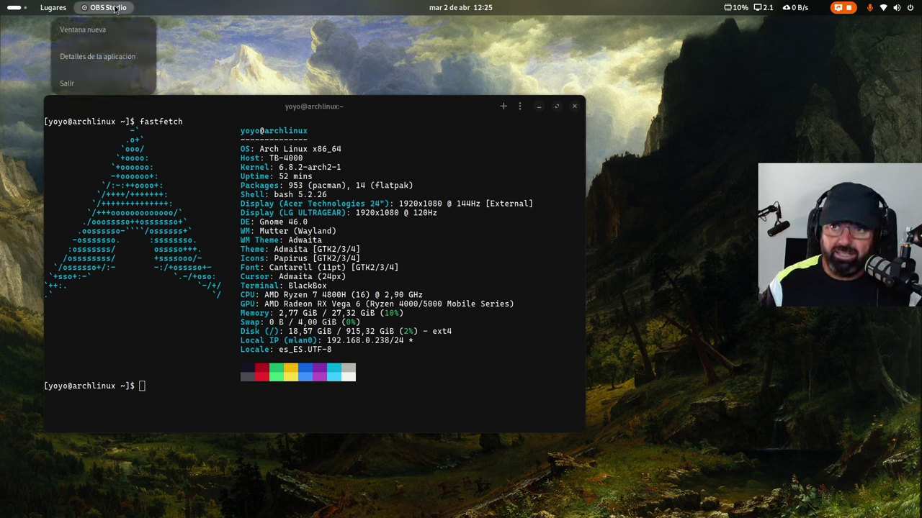
{"action": "left_click", "coordinate": [255, 107]}
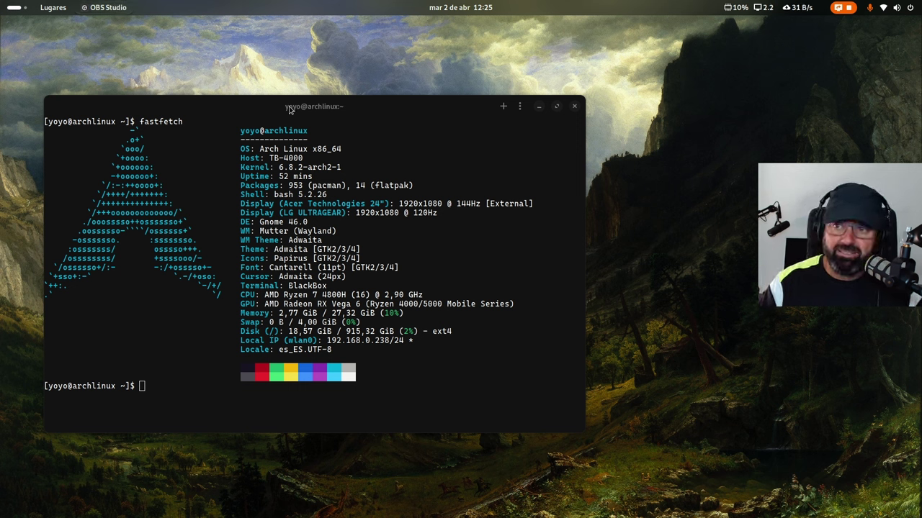
{"action": "left_click", "coordinate": [339, 106]}
{"action": "left_click", "coordinate": [105, 9]}
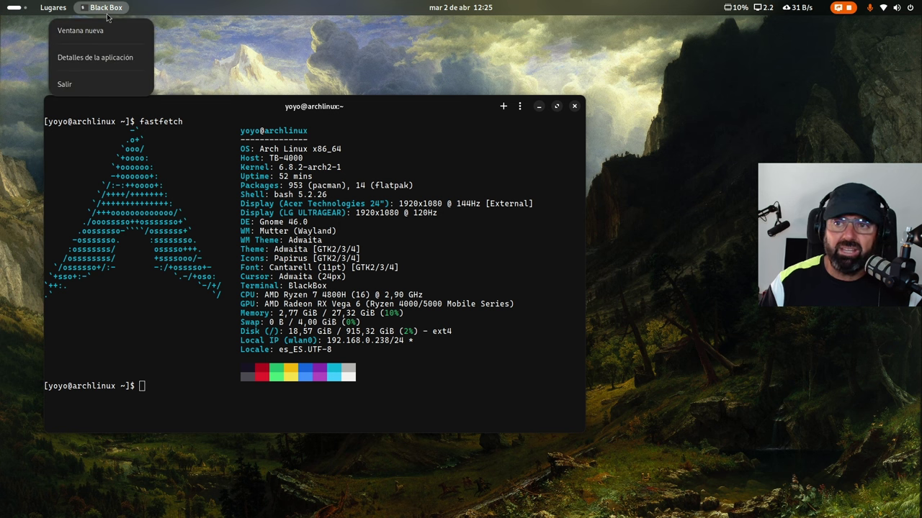
{"action": "left_click", "coordinate": [350, 108]}
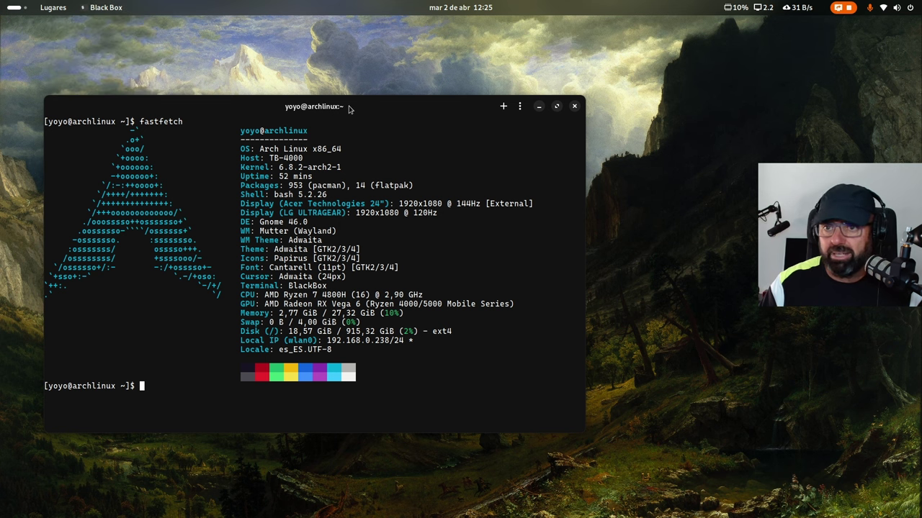
Open the personal folder from the Lugares list and minimize its file window
{"action": "left_click", "coordinate": [53, 8]}
{"action": "left_click", "coordinate": [53, 32]}
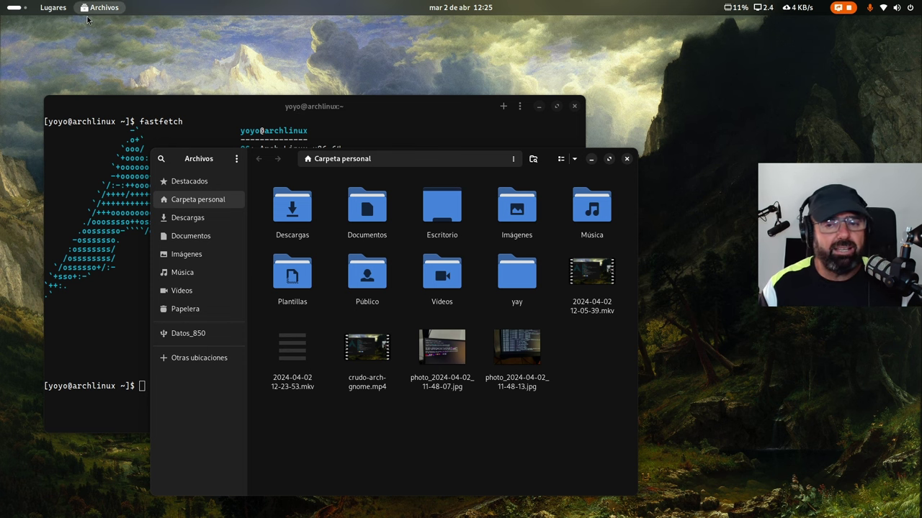
{"action": "left_click", "coordinate": [592, 160]}
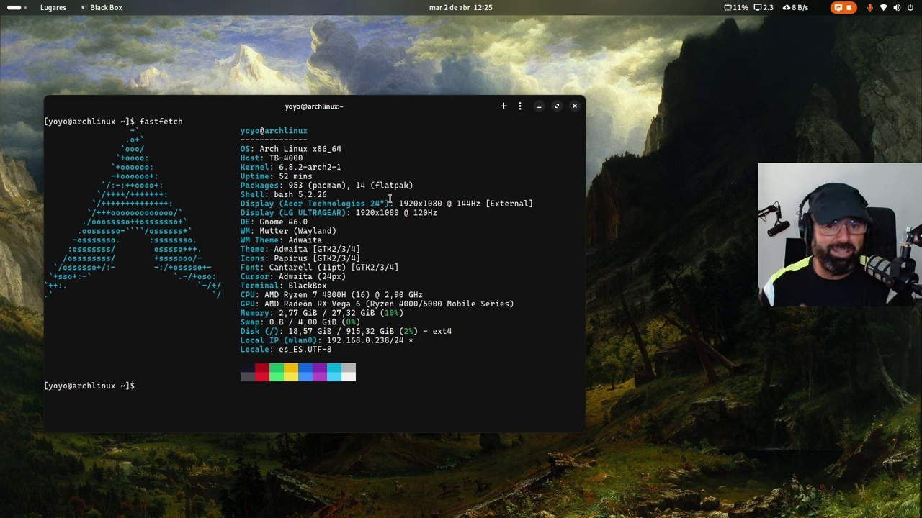
Search the system for "ex", launch Gestor de extensiones and move its window nearer the middle of the desktop
{"action": "key", "text": "super"}
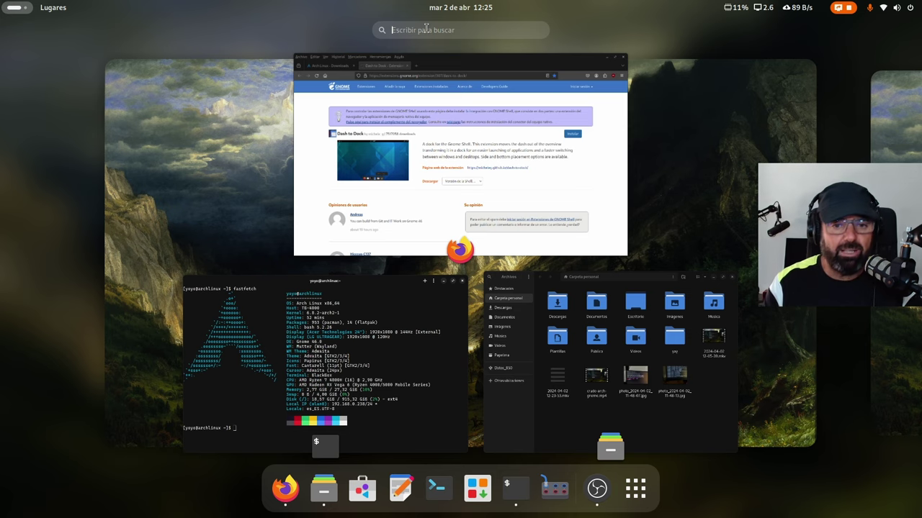
{"action": "type", "text": "ex"}
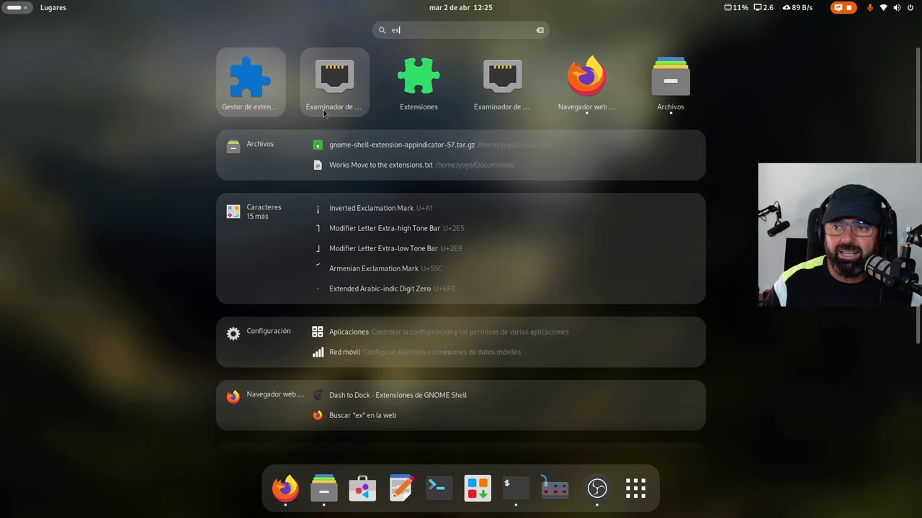
{"action": "left_click", "coordinate": [247, 77]}
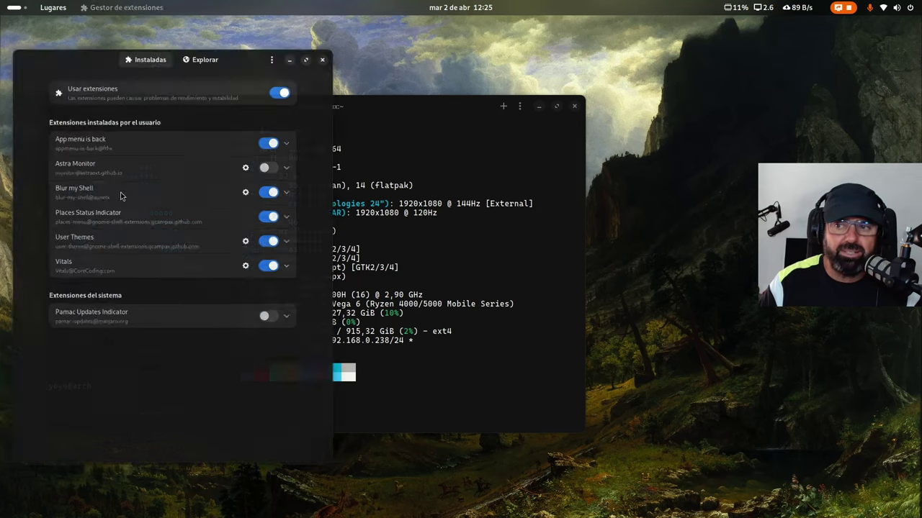
{"action": "left_click_drag", "start_coordinate": [75, 29], "coordinate": [248, 77]}
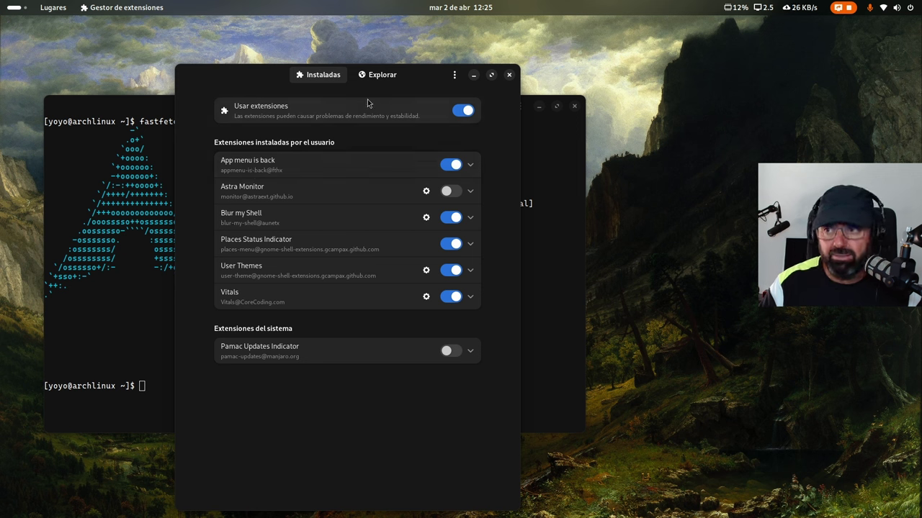
Browse the available GNOME extensions sorted by Nombre and search them for "appp"
{"action": "left_click", "coordinate": [373, 78]}
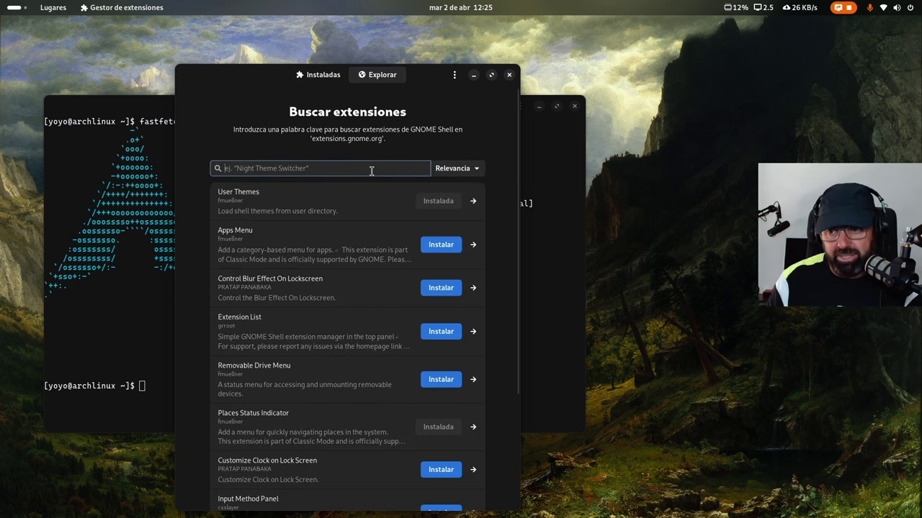
{"action": "left_click", "coordinate": [455, 168]}
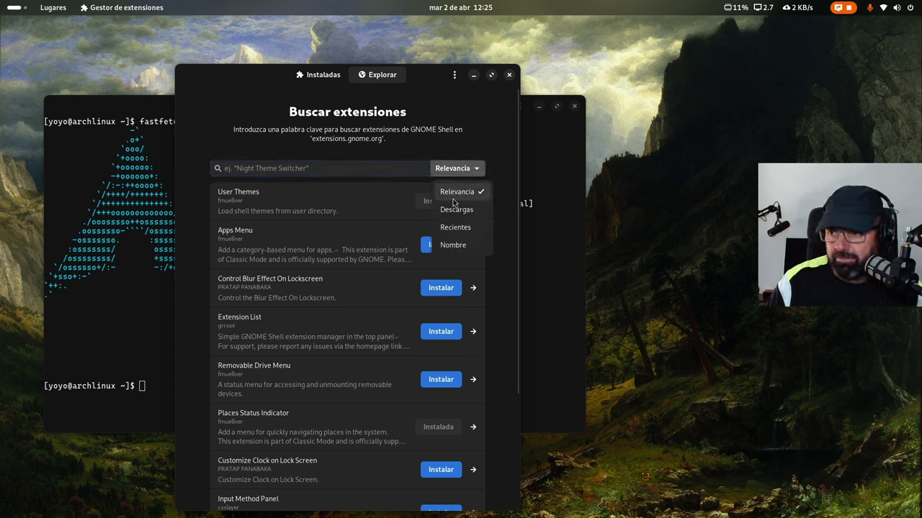
{"action": "left_click", "coordinate": [455, 245]}
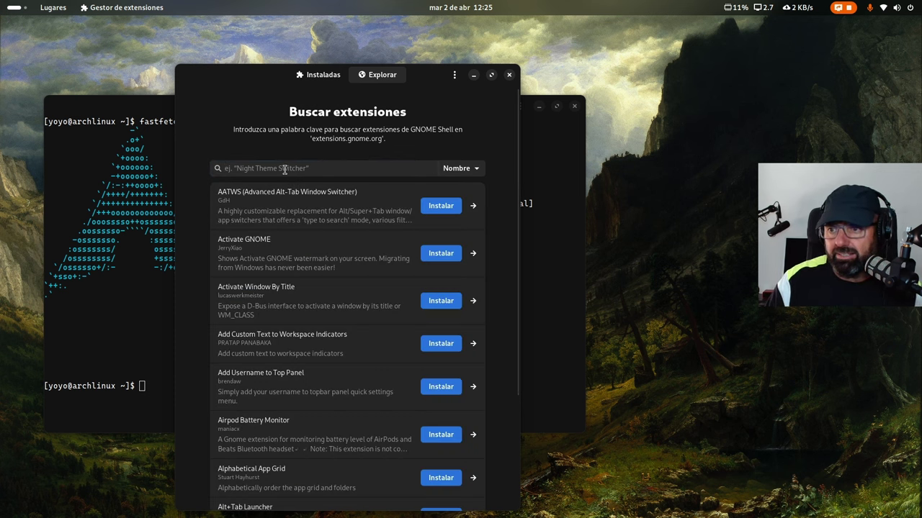
{"action": "left_click", "coordinate": [284, 169]}
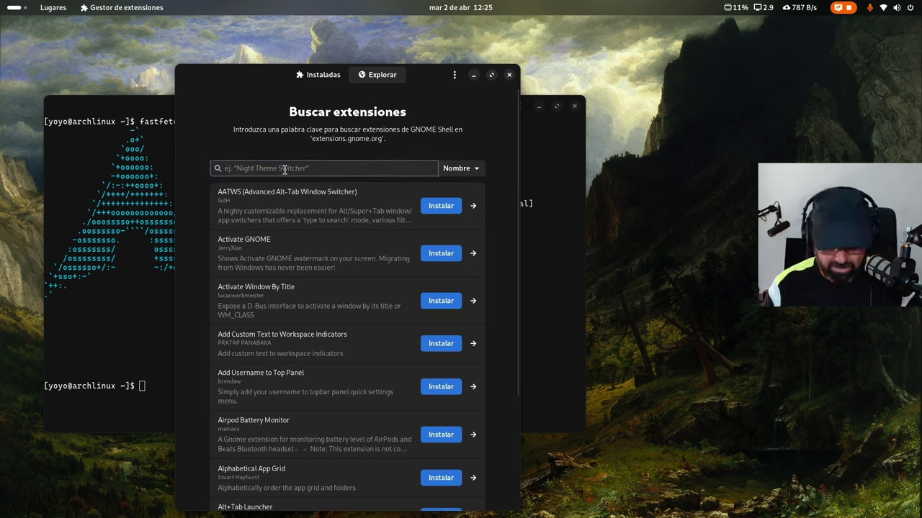
{"action": "type", "text": "appp"}
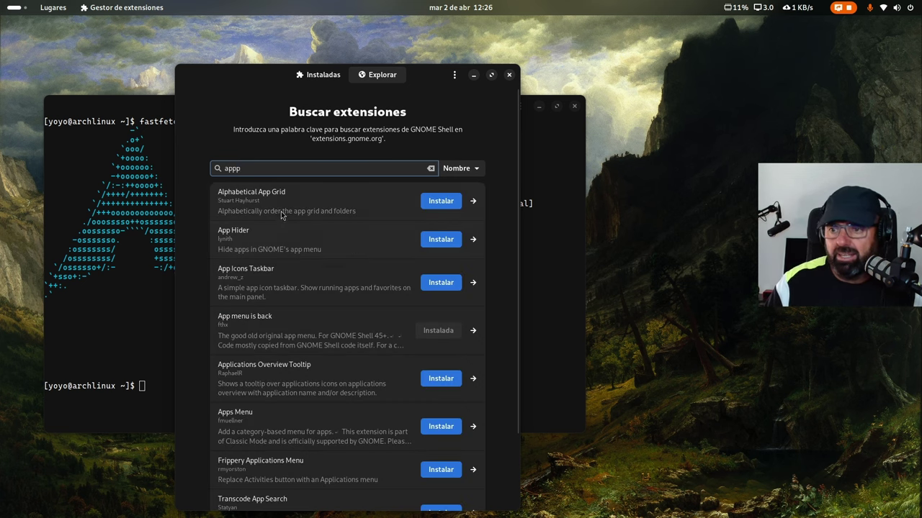
Clear the extension search text and close Gestor de extensiones
{"action": "key", "text": "BackSpace"}
{"action": "key", "text": "BackSpace"}
{"action": "key", "text": "BackSpace"}
{"action": "key", "text": "BackSpace"}
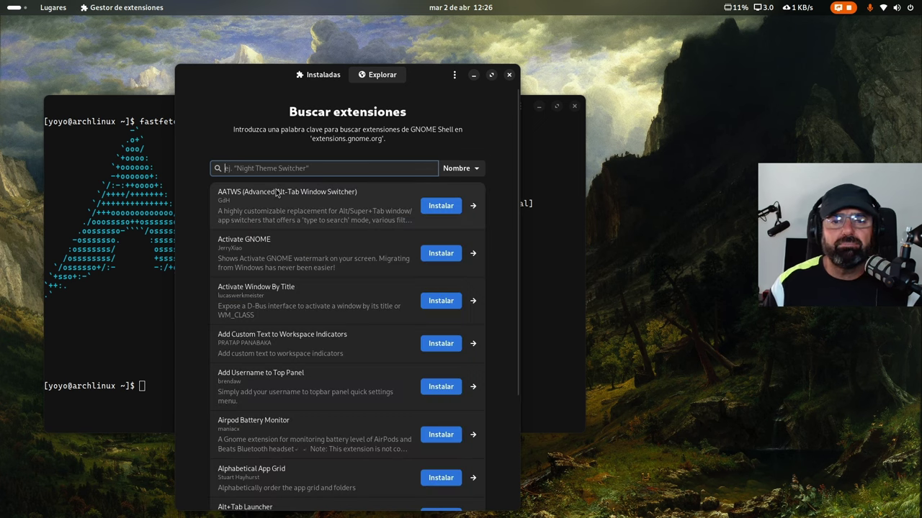
{"action": "left_click", "coordinate": [509, 75]}
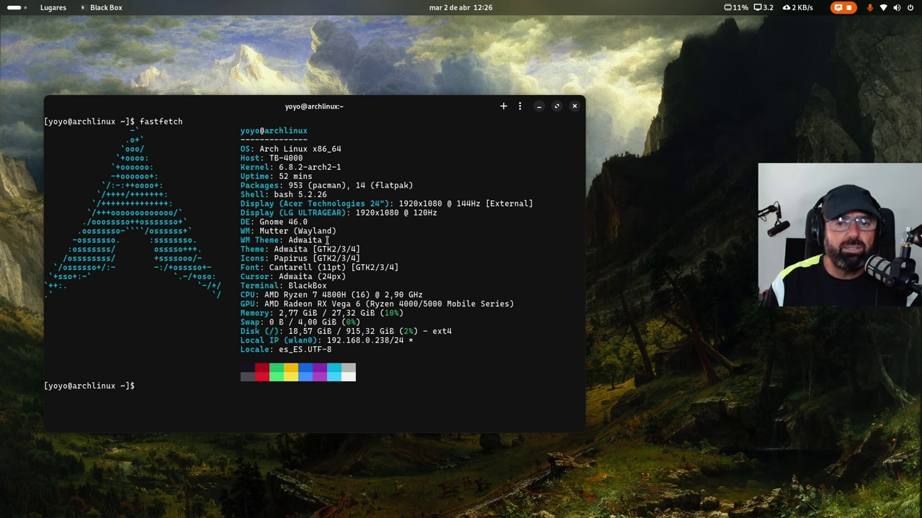
Switch to Firefox and try to install Dash to Dock from its page through Gestor de extensiones, closing the extension window at the end
{"action": "key", "text": "super"}
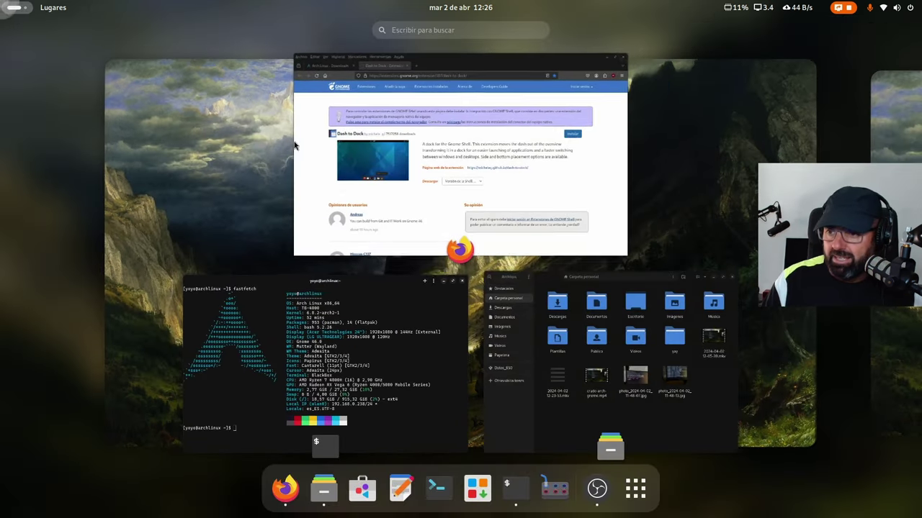
{"action": "left_click", "coordinate": [394, 162]}
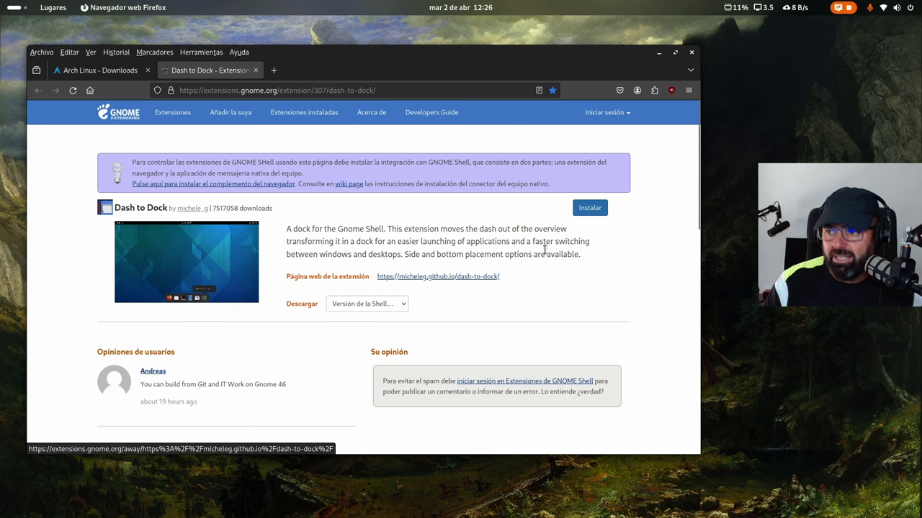
{"action": "left_click", "coordinate": [586, 211]}
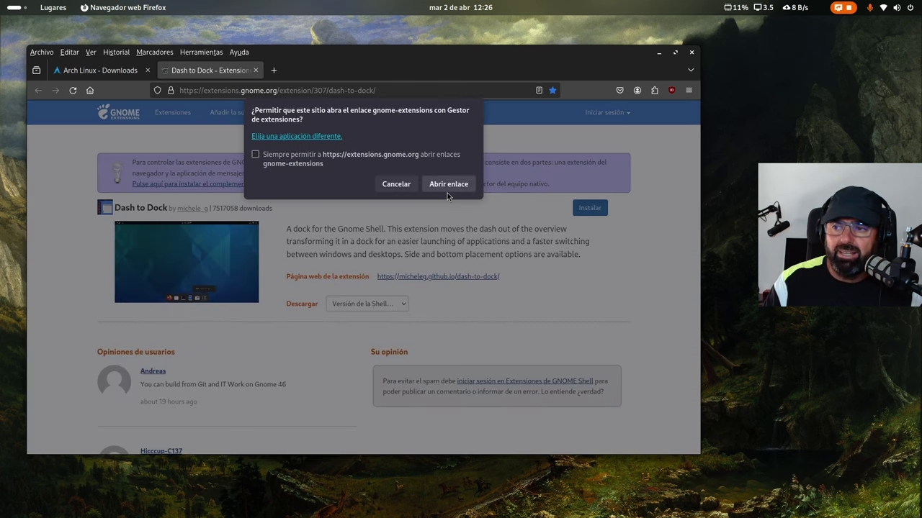
{"action": "left_click", "coordinate": [449, 184]}
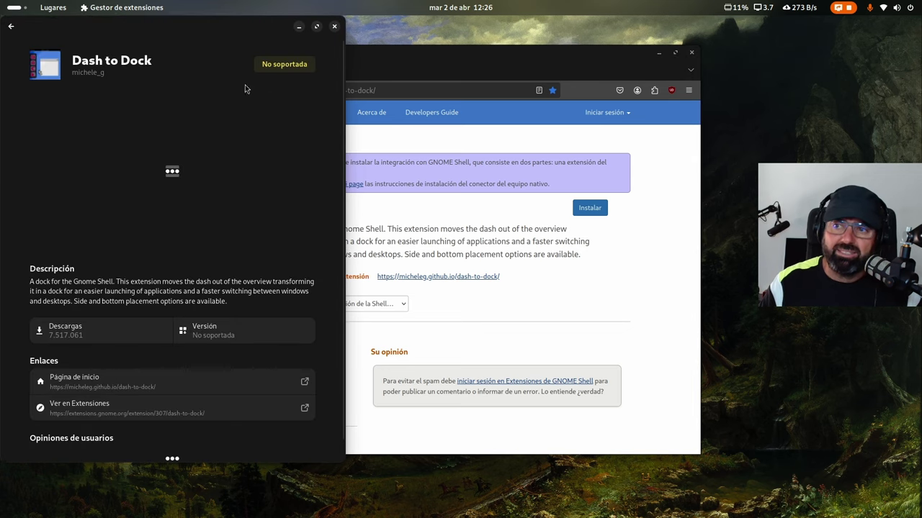
{"action": "left_click_drag", "start_coordinate": [203, 25], "coordinate": [511, 57]}
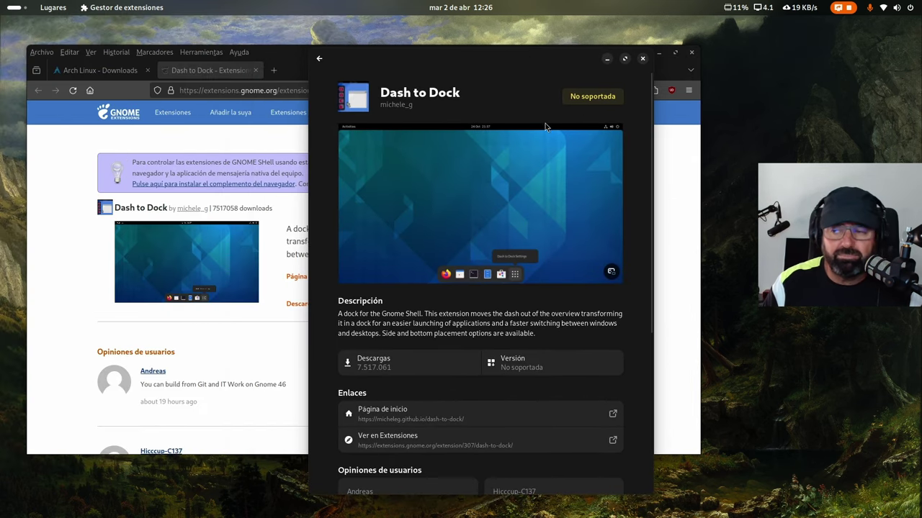
{"action": "left_click", "coordinate": [642, 59]}
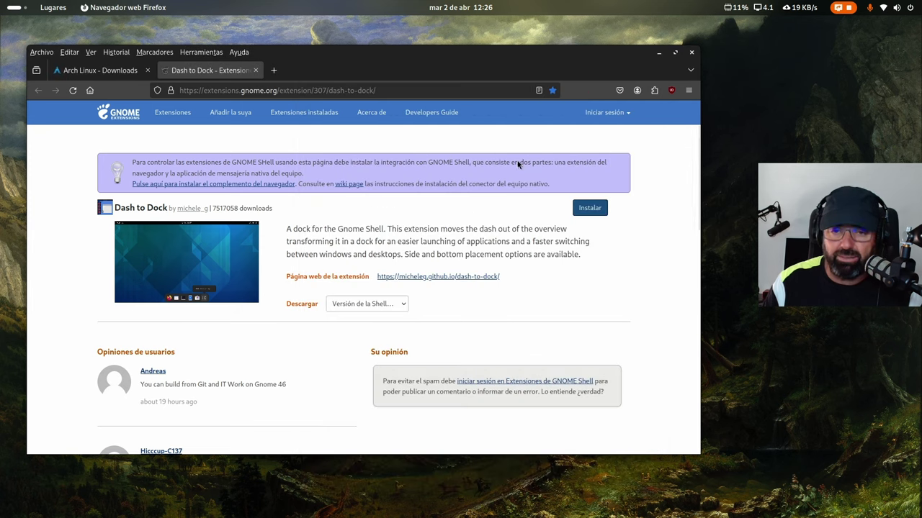
Open the Dash to Dock project website from its GNOME Extensions page and proceed past the leaving-site notice
{"action": "left_click", "coordinate": [430, 279]}
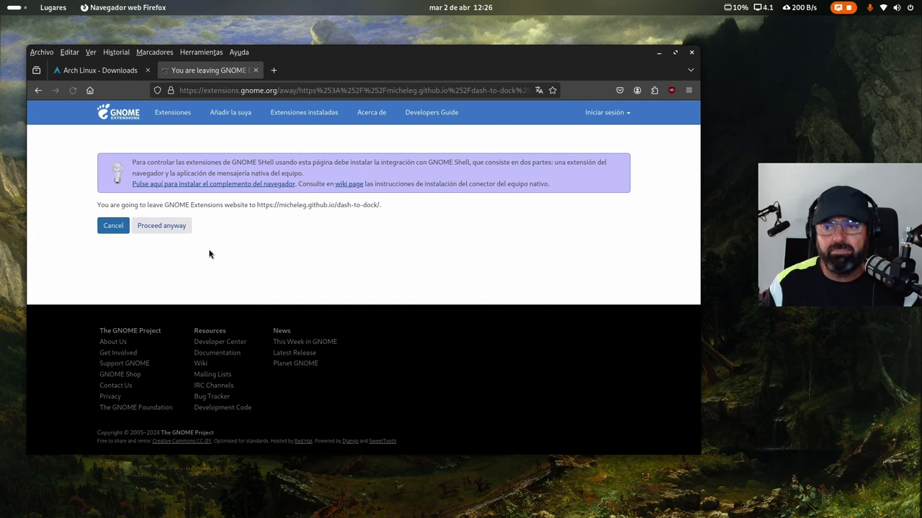
{"action": "left_click", "coordinate": [162, 235]}
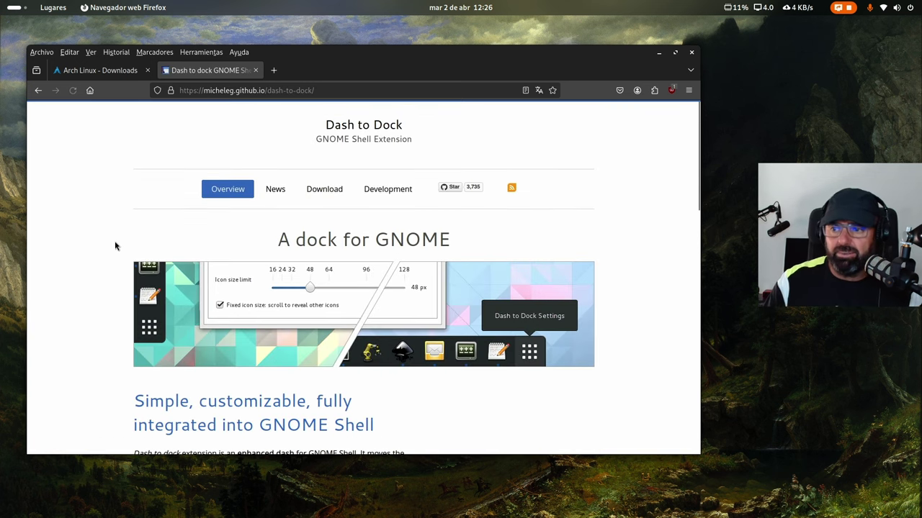
Examine the Dash to Dock overview page and its release announcements for the supported GNOME Shell versions
{"action": "scroll", "coordinate": [123, 242], "scroll_direction": "down", "scroll_amount": 5}
{"action": "scroll", "coordinate": [123, 242], "scroll_direction": "down", "scroll_amount": 3}
{"action": "scroll", "coordinate": [123, 241], "scroll_direction": "up", "scroll_amount": 2}
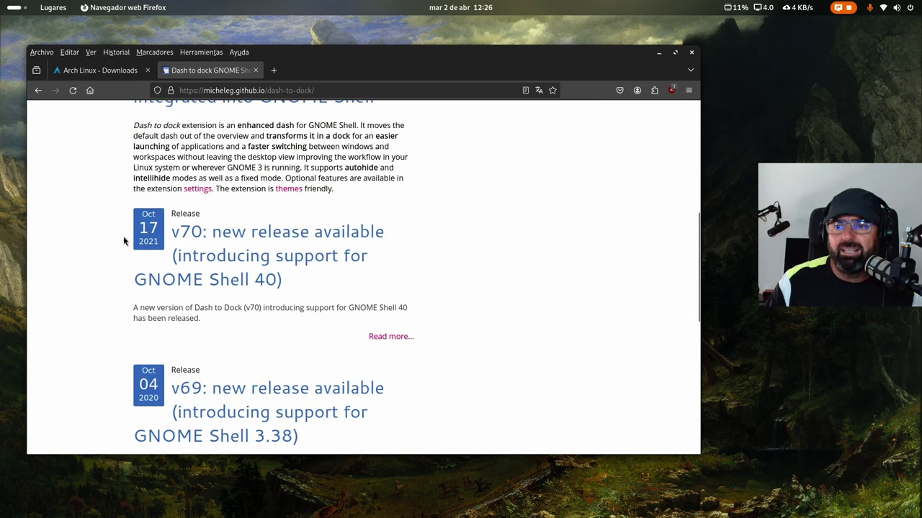
{"action": "scroll", "coordinate": [123, 241], "scroll_direction": "up", "scroll_amount": 5}
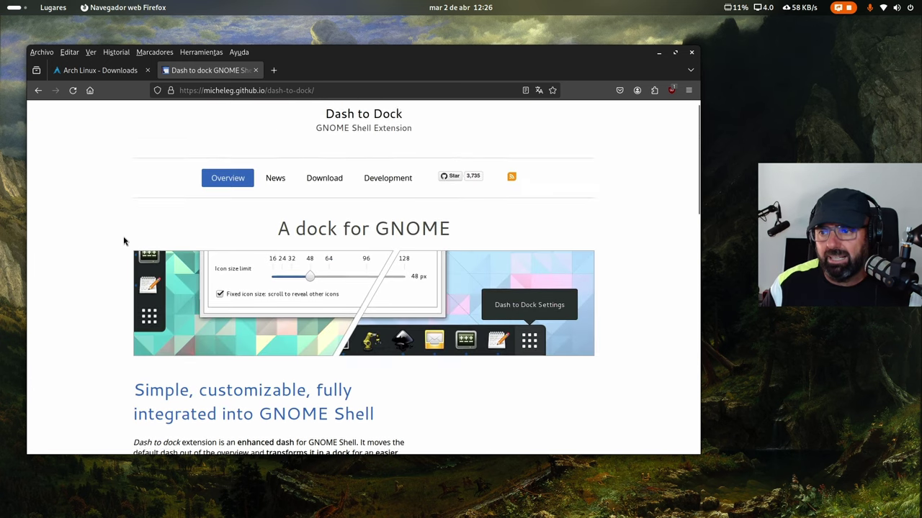
{"action": "scroll", "coordinate": [123, 241], "scroll_direction": "down", "scroll_amount": 3}
{"action": "scroll", "coordinate": [123, 241], "scroll_direction": "up", "scroll_amount": 2}
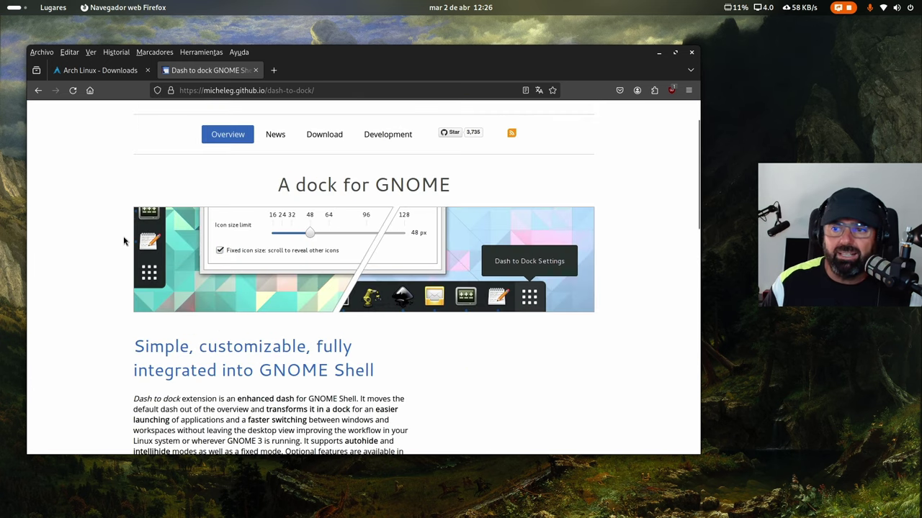
{"action": "scroll", "coordinate": [123, 242], "scroll_direction": "down", "scroll_amount": 2}
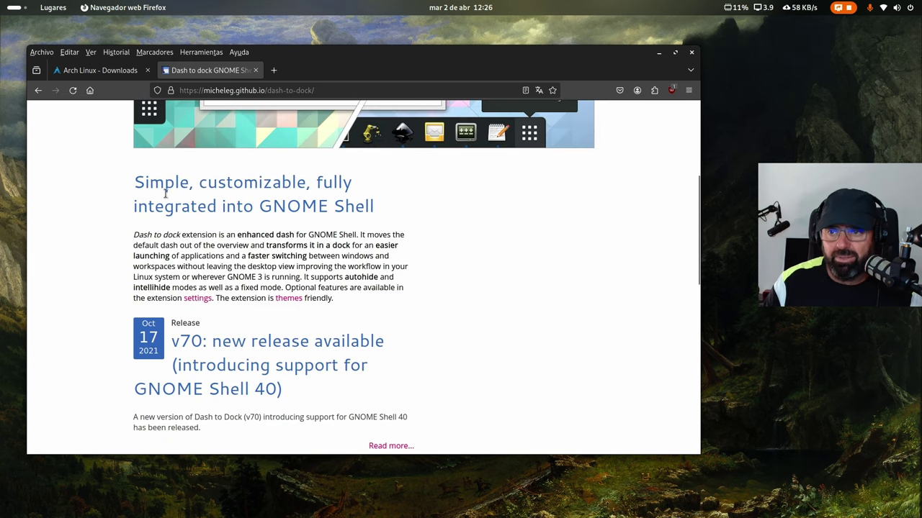
{"action": "scroll", "coordinate": [155, 244], "scroll_direction": "down", "scroll_amount": 3}
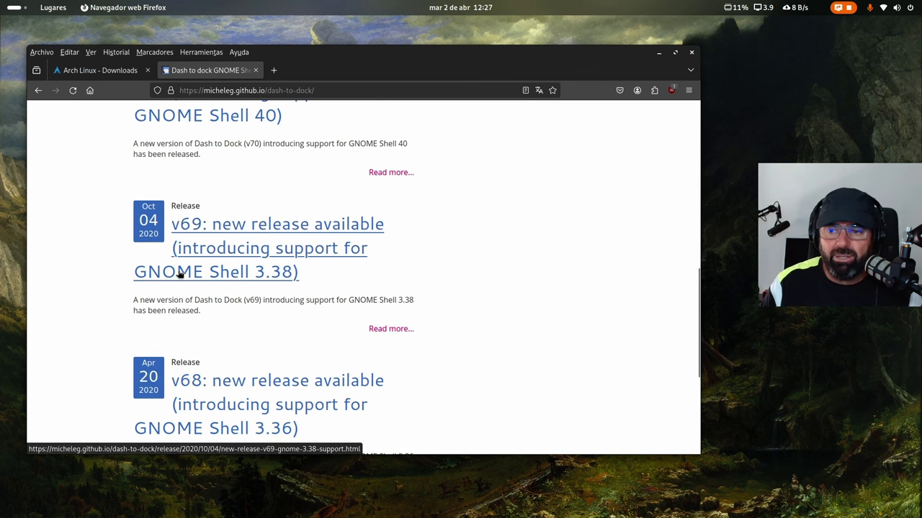
{"action": "scroll", "coordinate": [340, 264], "scroll_direction": "up", "scroll_amount": 6}
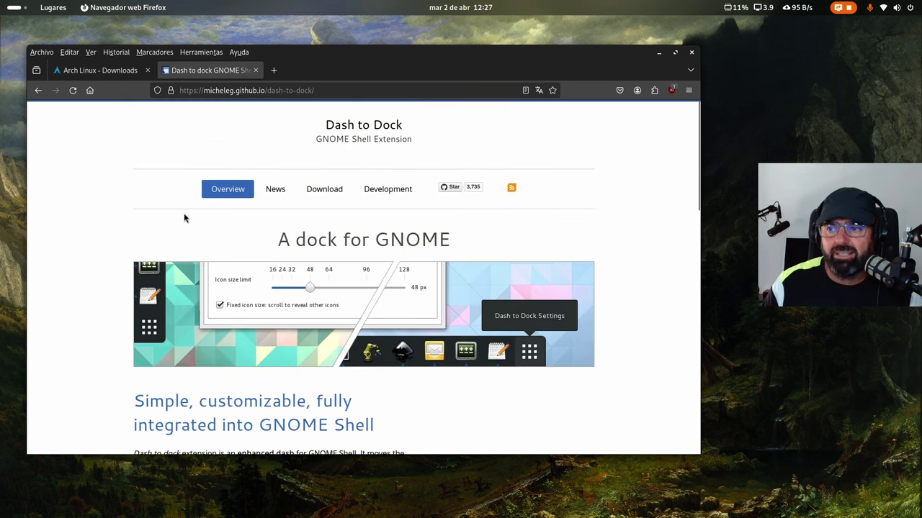
Open the Dash to Dock download page and read its manual installation instructions
{"action": "left_click", "coordinate": [324, 189]}
{"action": "scroll", "coordinate": [150, 261], "scroll_direction": "down", "scroll_amount": 2}
{"action": "scroll", "coordinate": [150, 261], "scroll_direction": "down", "scroll_amount": 5}
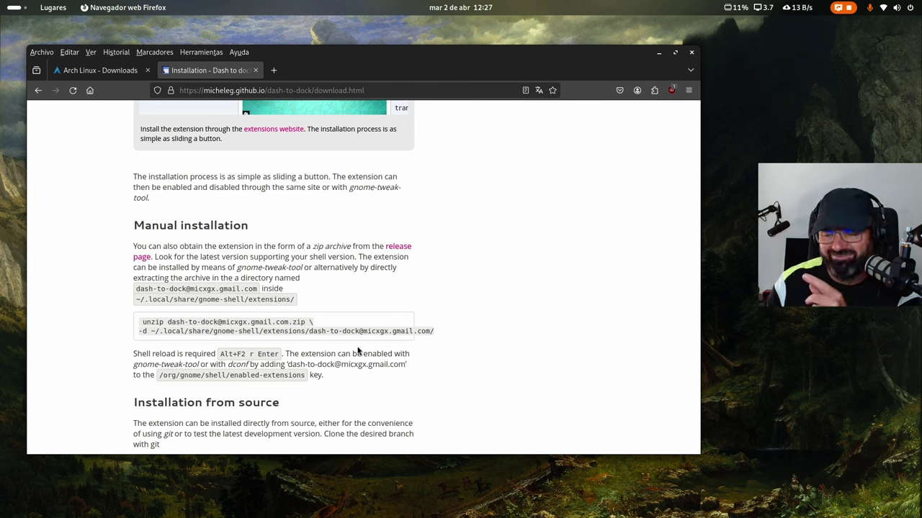
Copy the address of the Dash to Dock download page and open it in a new tab
{"action": "left_click", "coordinate": [376, 90]}
{"action": "key", "text": "ctrl+c"}
{"action": "right_click", "coordinate": [351, 92]}
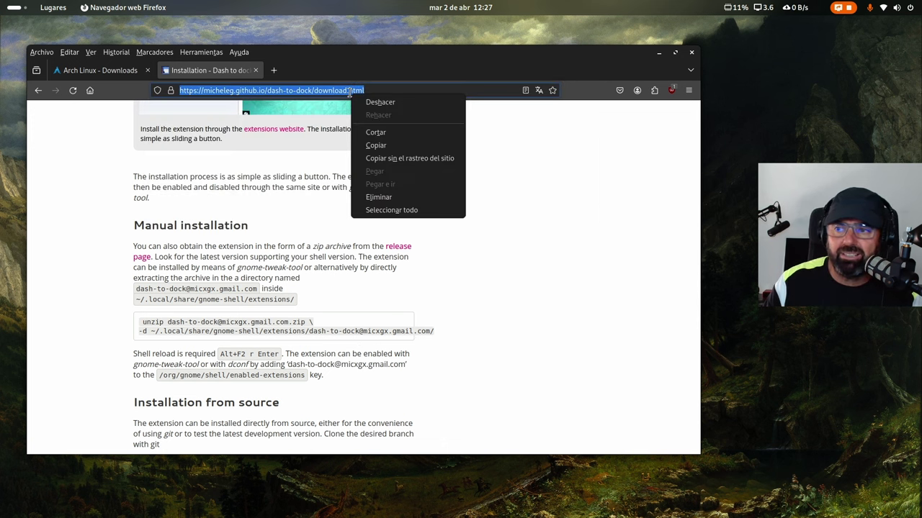
{"action": "left_click", "coordinate": [380, 147]}
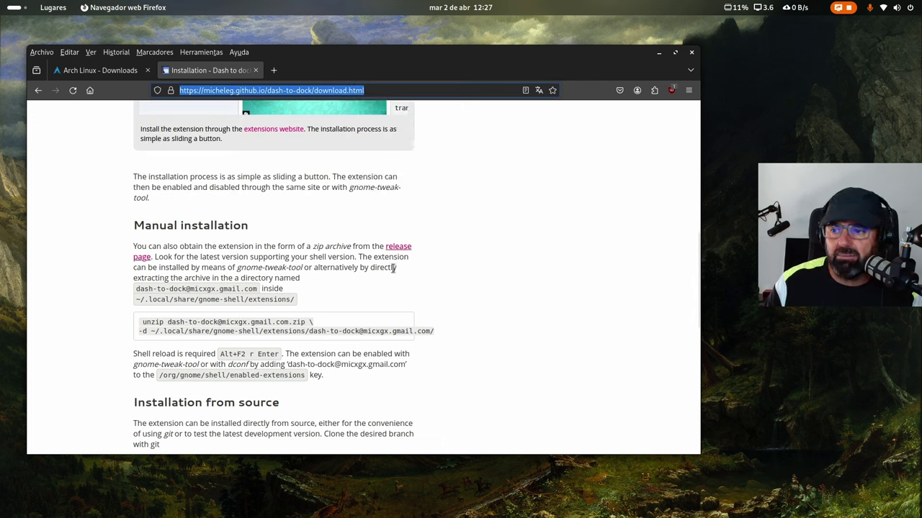
{"action": "left_click", "coordinate": [267, 74]}
{"action": "right_click", "coordinate": [292, 88]}
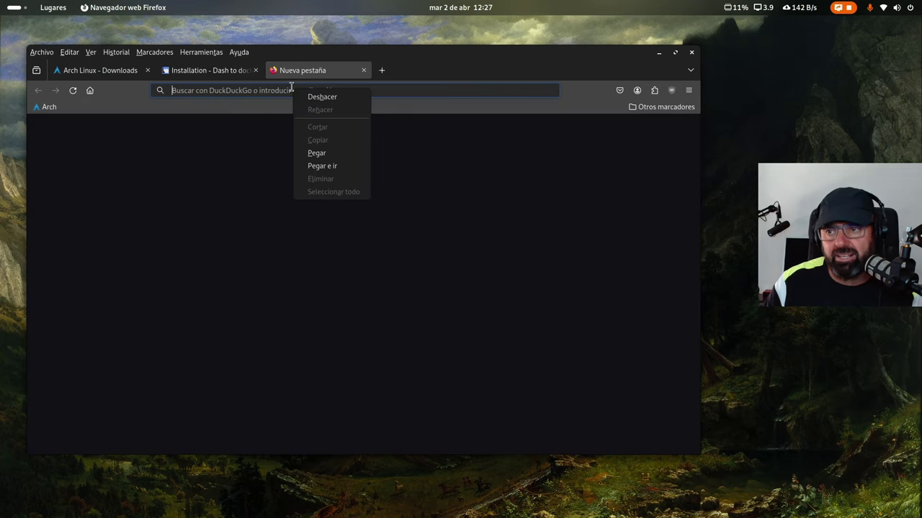
{"action": "left_click", "coordinate": [332, 172]}
{"action": "scroll", "coordinate": [180, 137], "scroll_direction": "down", "scroll_amount": 5}
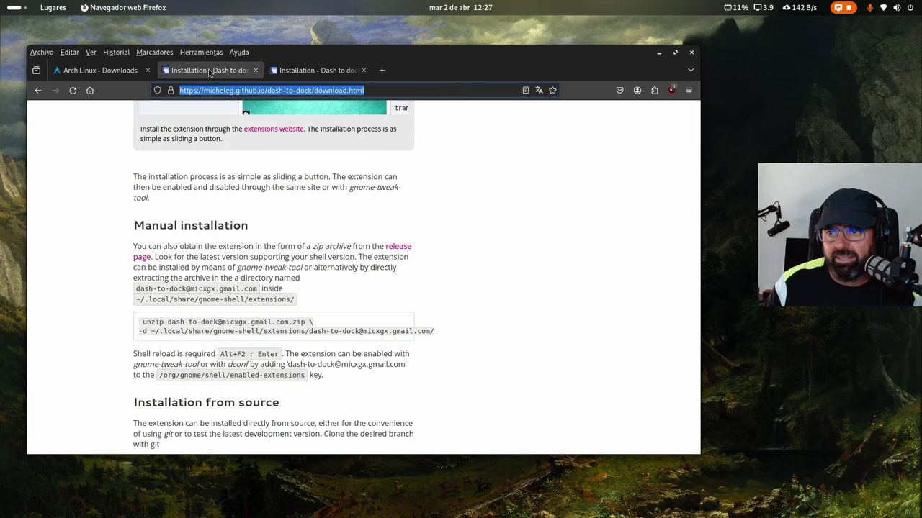
Go back in the original Dash to Dock tab to the extension's page on GNOME Extensions
{"action": "left_click", "coordinate": [38, 90]}
{"action": "left_click", "coordinate": [39, 90]}
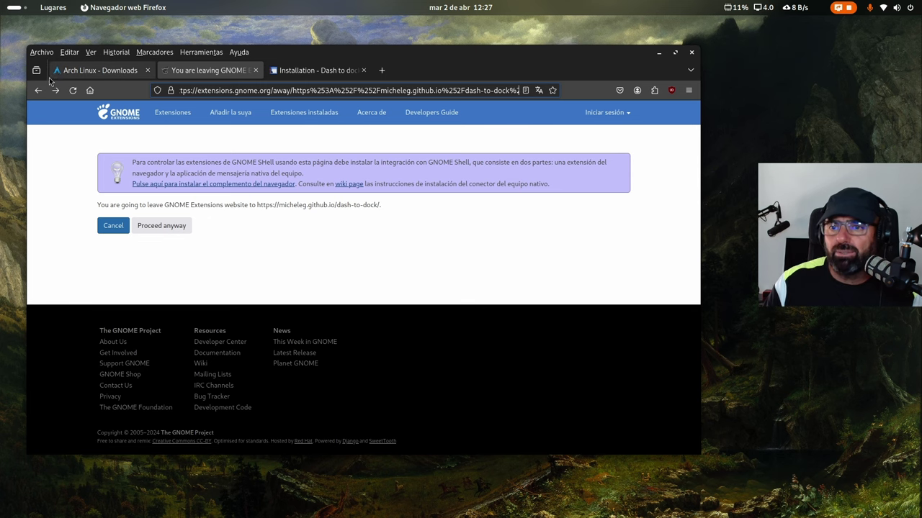
{"action": "left_click", "coordinate": [38, 90]}
{"action": "scroll", "coordinate": [165, 288], "scroll_direction": "down", "scroll_amount": 3}
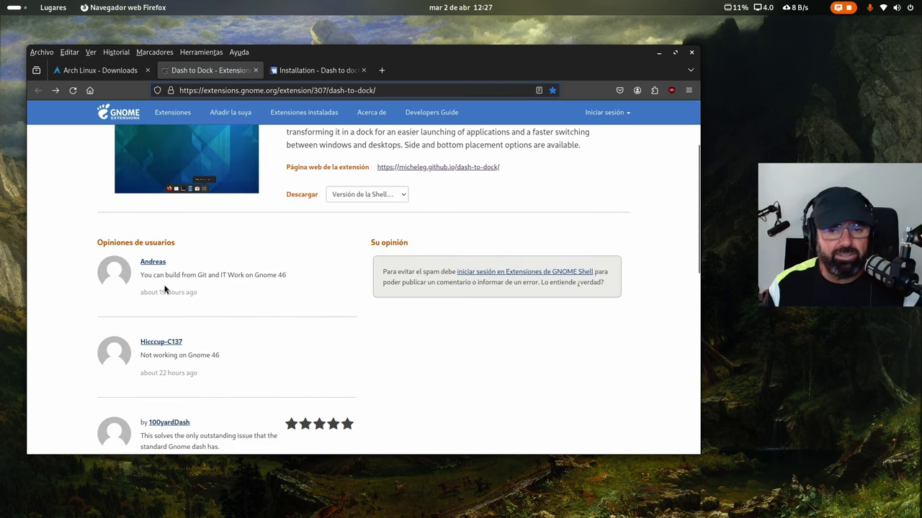
{"action": "scroll", "coordinate": [164, 289], "scroll_direction": "up", "scroll_amount": 3}
{"action": "key", "text": "F5"}
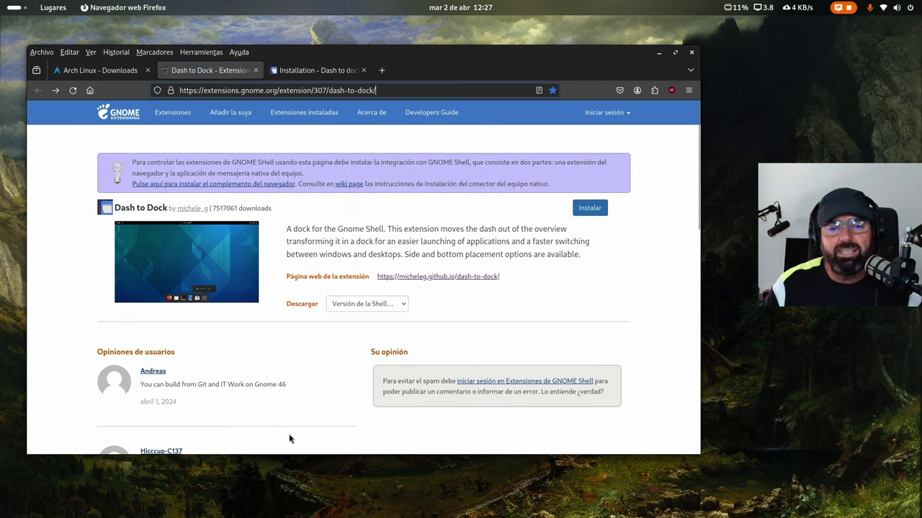
Load more user reviews at the end of the Dash to Dock extension page
{"action": "scroll", "coordinate": [353, 360], "scroll_direction": "down", "scroll_amount": 7}
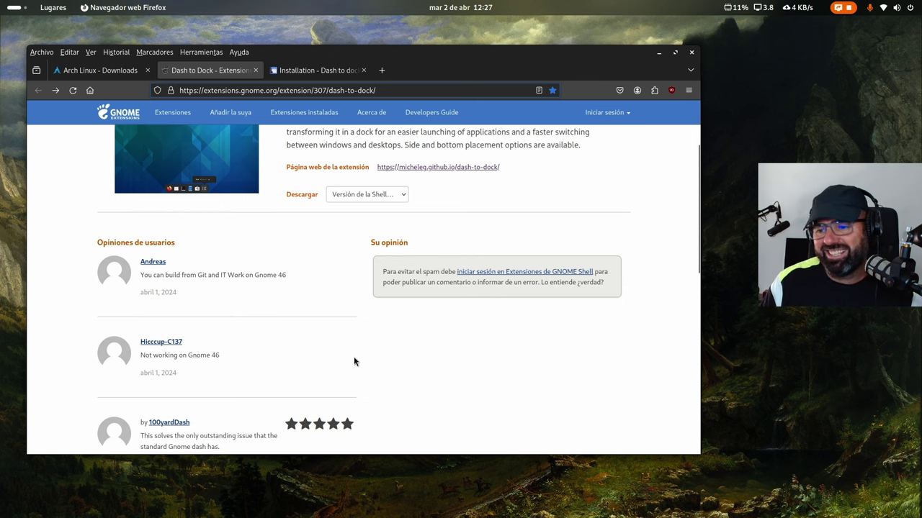
{"action": "scroll", "coordinate": [354, 358], "scroll_direction": "down", "scroll_amount": 3}
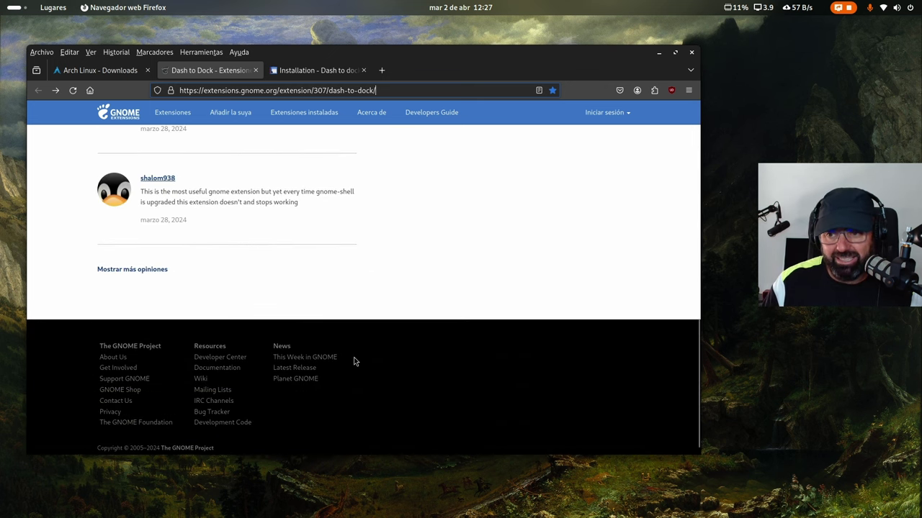
{"action": "left_click", "coordinate": [142, 271]}
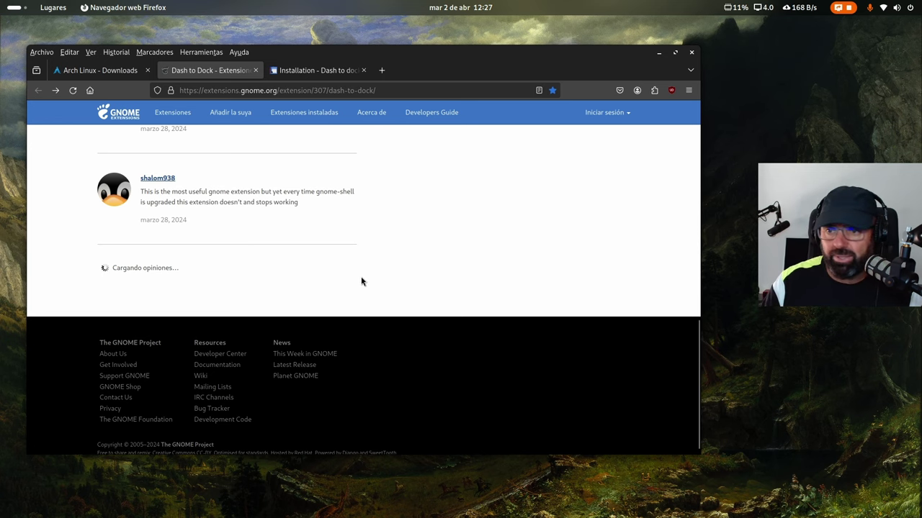
{"action": "scroll", "coordinate": [361, 282], "scroll_direction": "up", "scroll_amount": 3}
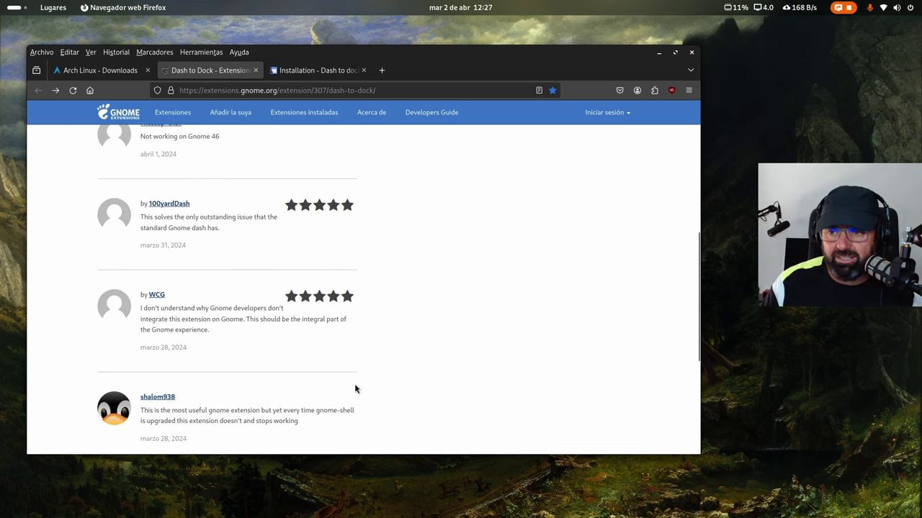
Examine the user reviews for manual Dash to Dock installation instructions on GNOME 46, including the sassc requirement for Arch Linux
{"action": "scroll", "coordinate": [367, 367], "scroll_direction": "down", "scroll_amount": 3}
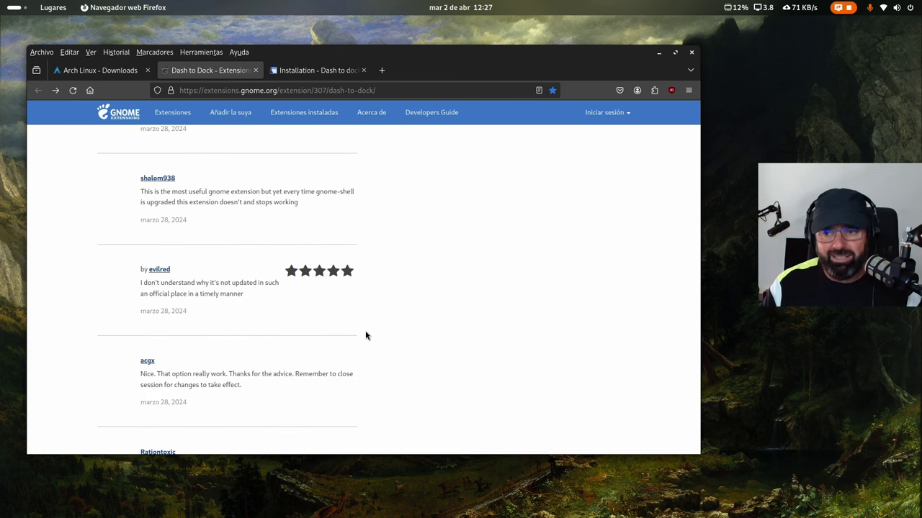
{"action": "scroll", "coordinate": [366, 335], "scroll_direction": "down", "scroll_amount": 2}
{"action": "scroll", "coordinate": [366, 335], "scroll_direction": "down", "scroll_amount": 1}
{"action": "scroll", "coordinate": [365, 335], "scroll_direction": "down", "scroll_amount": 2}
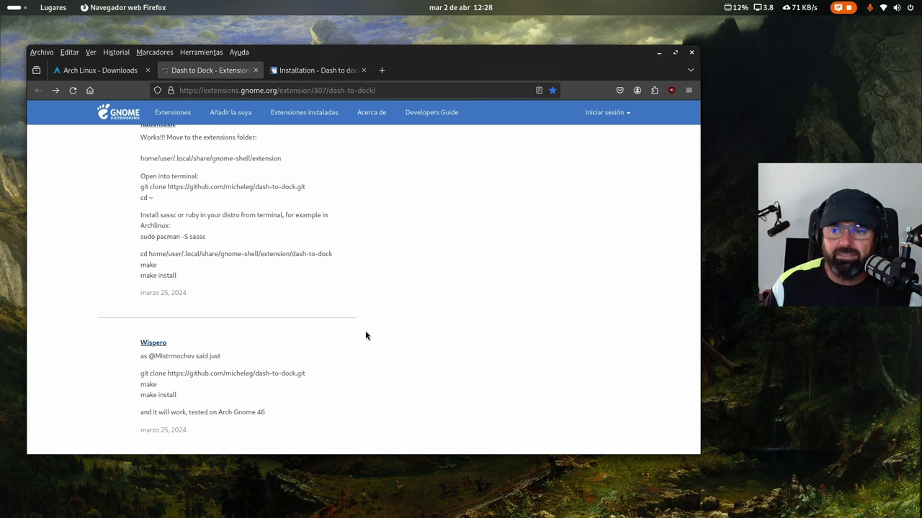
{"action": "scroll", "coordinate": [366, 336], "scroll_direction": "up", "scroll_amount": 3}
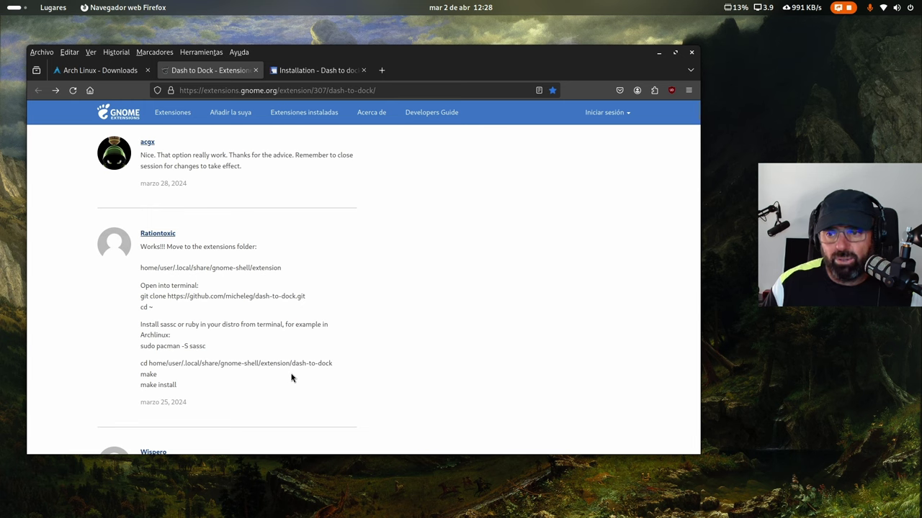
{"action": "scroll", "coordinate": [292, 376], "scroll_direction": "down", "scroll_amount": 1}
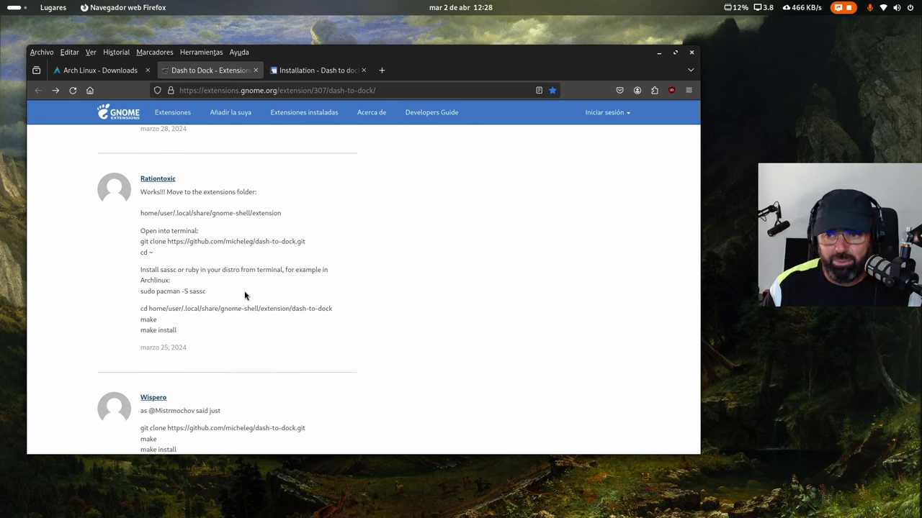
{"action": "left_click_drag", "start_coordinate": [211, 296], "coordinate": [190, 289]}
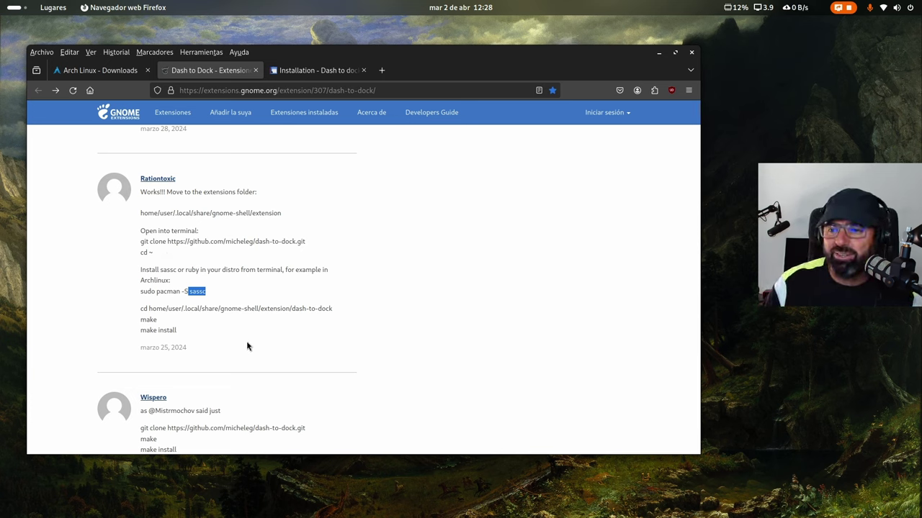
{"action": "left_click", "coordinate": [231, 299]}
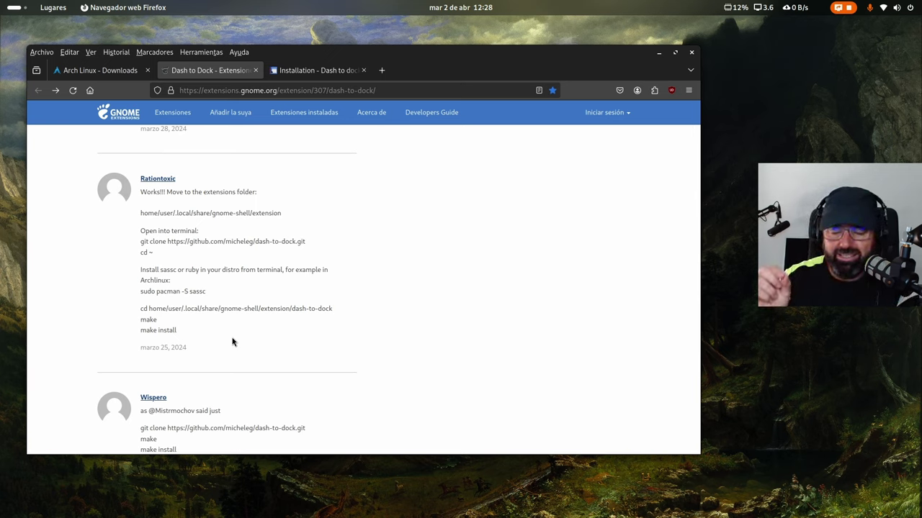
Copy the command "sudo pacman -S sassc" from the user review with the installation instructions
{"action": "left_click_drag", "start_coordinate": [221, 292], "coordinate": [136, 297]}
{"action": "right_click", "coordinate": [171, 289]}
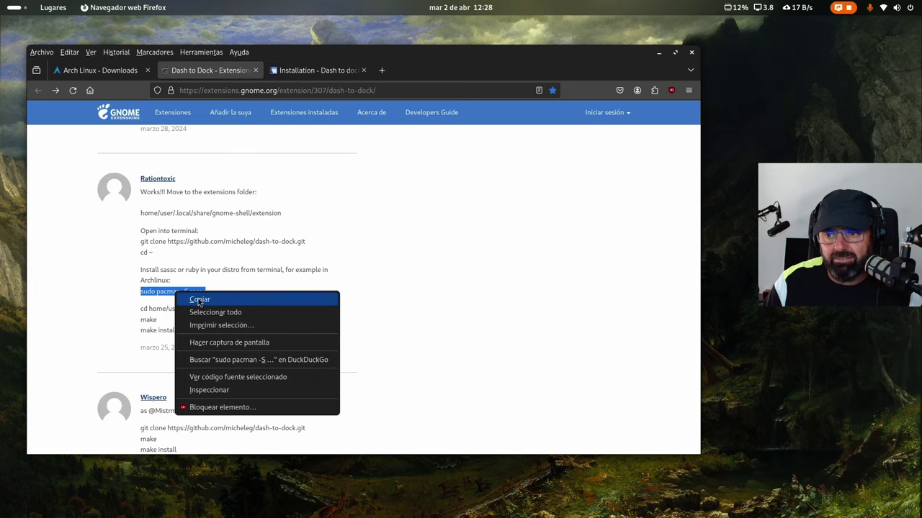
{"action": "left_click", "coordinate": [195, 301]}
{"action": "mouse_move", "coordinate": [2, 1]}
{"action": "left_click", "coordinate": [279, 399]}
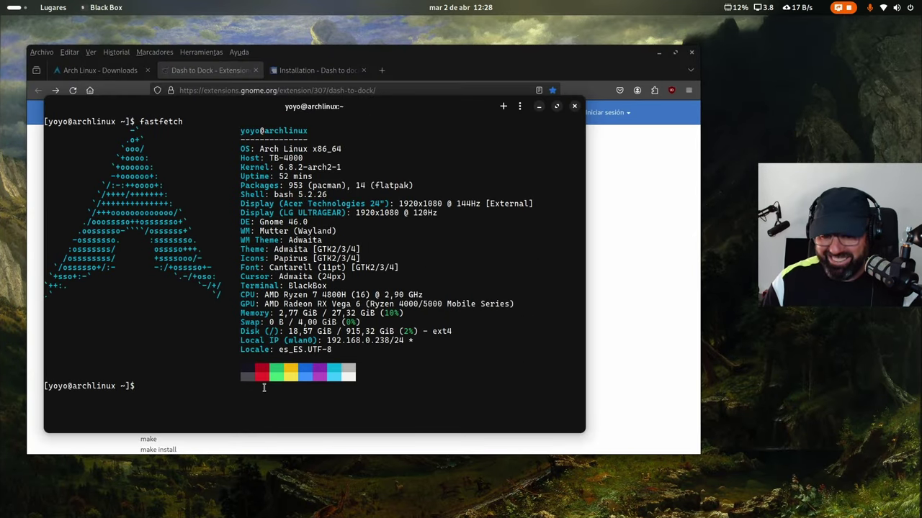
{"action": "right_click", "coordinate": [208, 390]}
{"action": "left_click", "coordinate": [193, 322]}
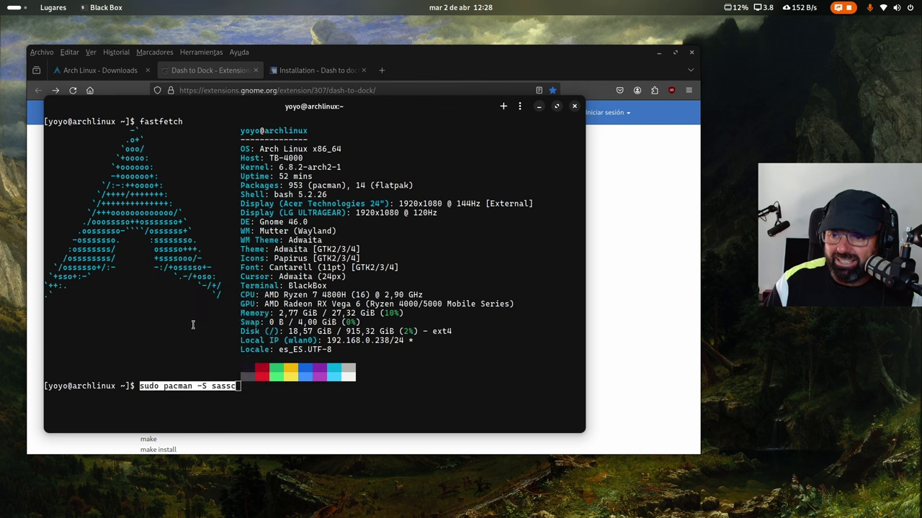
{"action": "key", "text": "ctrl+shift+t"}
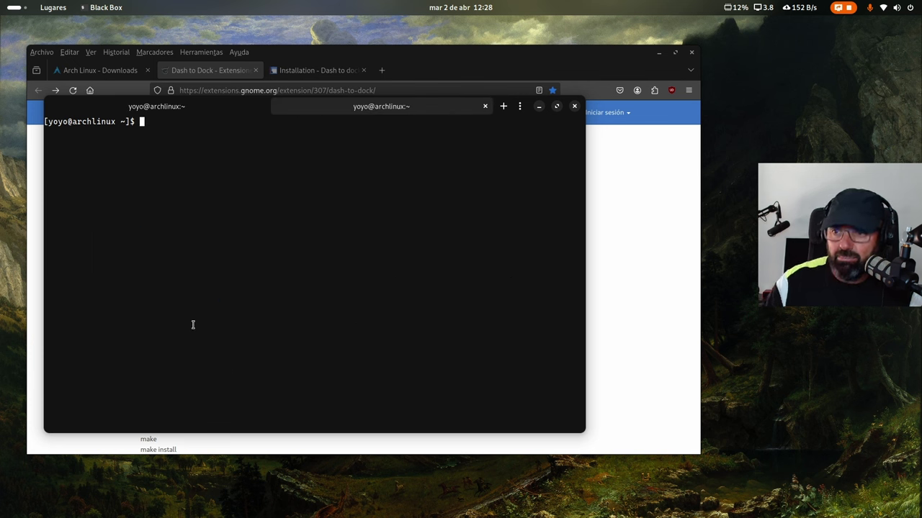
{"action": "left_click", "coordinate": [238, 108]}
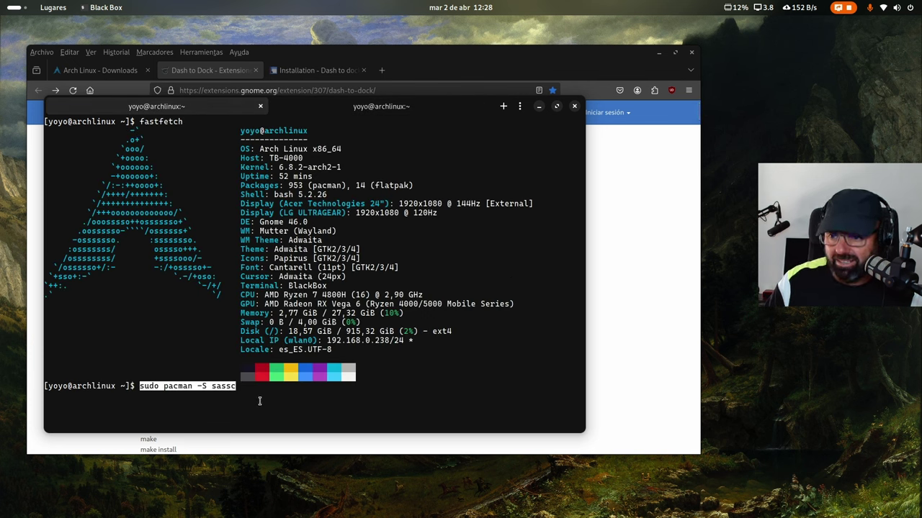
{"action": "key", "text": "BackSpace"}
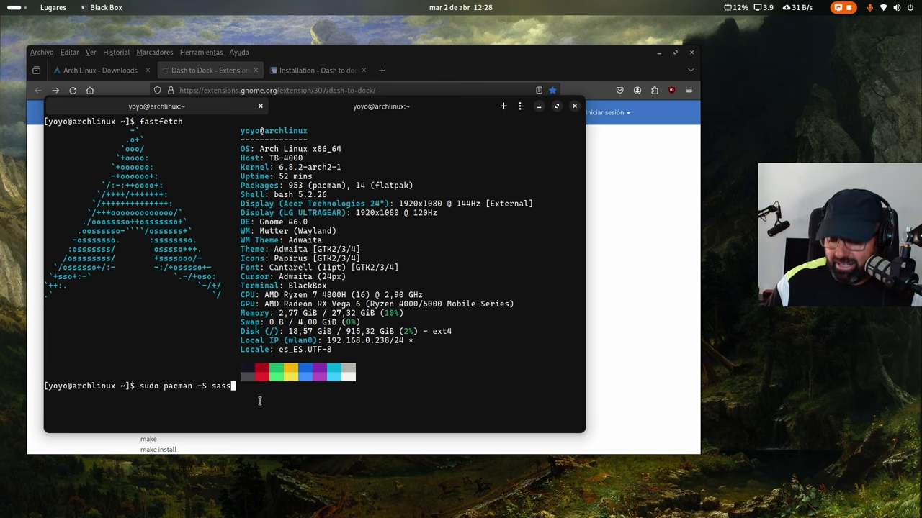
{"action": "key", "text": "BackSpace"}
{"action": "key", "text": "BackSpace"}
{"action": "key", "text": "BackSpace"}
{"action": "key", "text": "BackSpace"}
{"action": "key", "text": "BackSpace"}
{"action": "key", "text": "BackSpace"}
{"action": "key", "text": "BackSpace"}
{"action": "key", "text": "BackSpace"}
{"action": "key", "text": "BackSpace"}
{"action": "key", "text": "BackSpace"}
{"action": "key", "text": "BackSpace"}
{"action": "key", "text": "BackSpace"}
{"action": "key", "text": "BackSpace"}
{"action": "key", "text": "BackSpace"}
{"action": "key", "text": "BackSpace"}
{"action": "key", "text": "BackSpace"}
{"action": "key", "text": "BackSpace"}
{"action": "key", "text": "BackSpace"}
{"action": "key", "text": "BackSpace"}
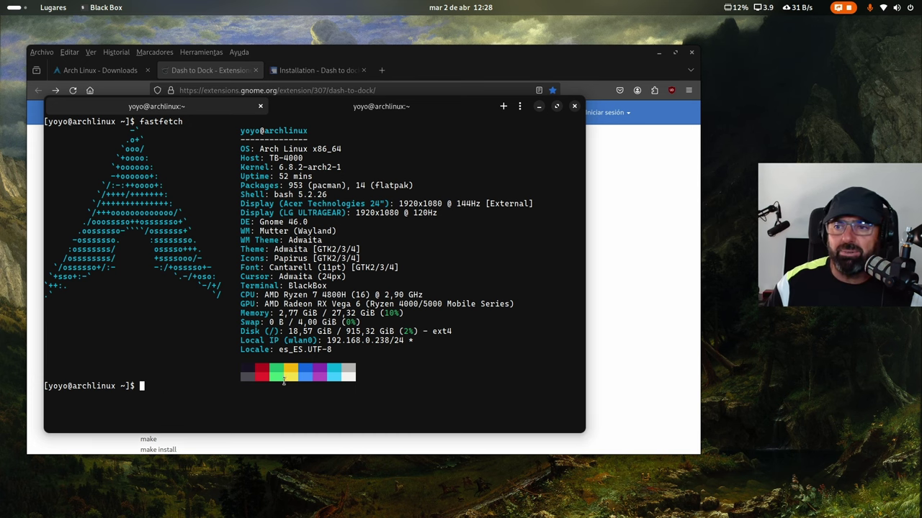
Open Consola and run the copied command "sudo pacman -S sassc"
{"action": "key", "text": "super"}
{"action": "left_click", "coordinate": [437, 488]}
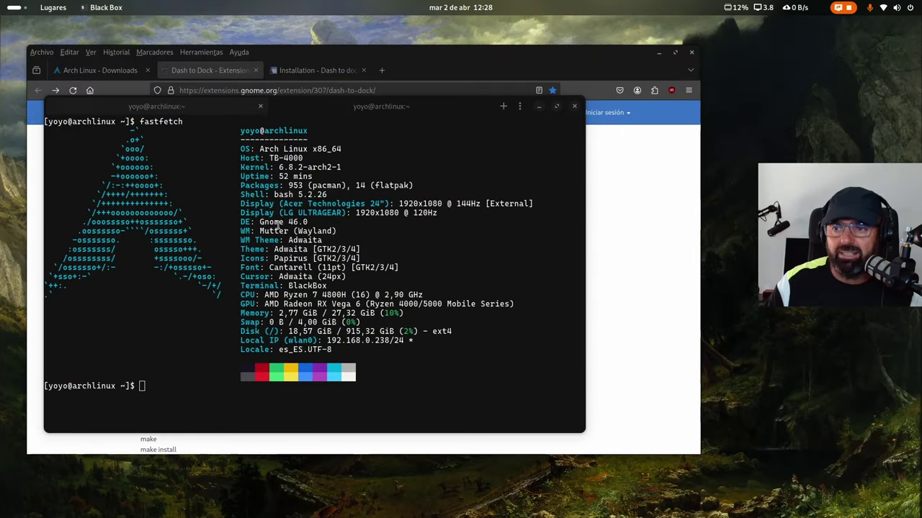
{"action": "left_click_drag", "start_coordinate": [503, 363], "coordinate": [641, 461]}
{"action": "right_click", "coordinate": [254, 158]}
{"action": "left_click", "coordinate": [282, 173]}
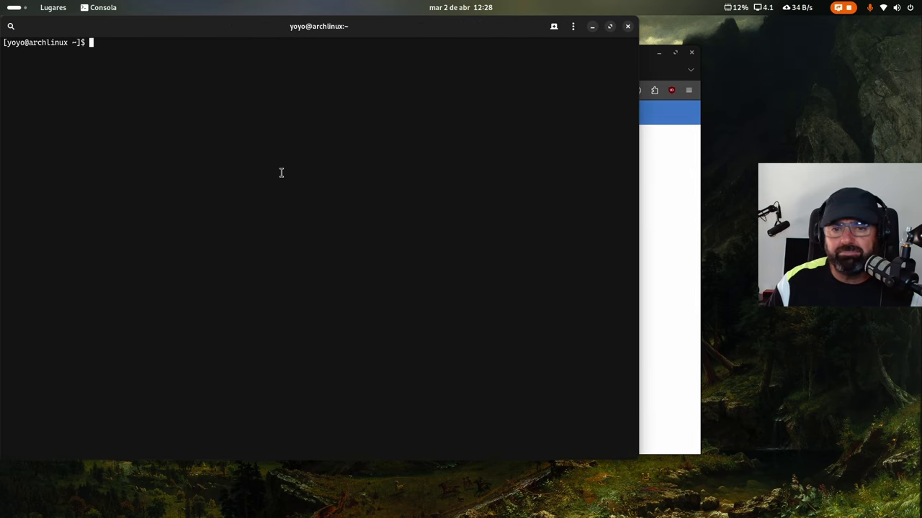
{"action": "key", "text": "Return"}
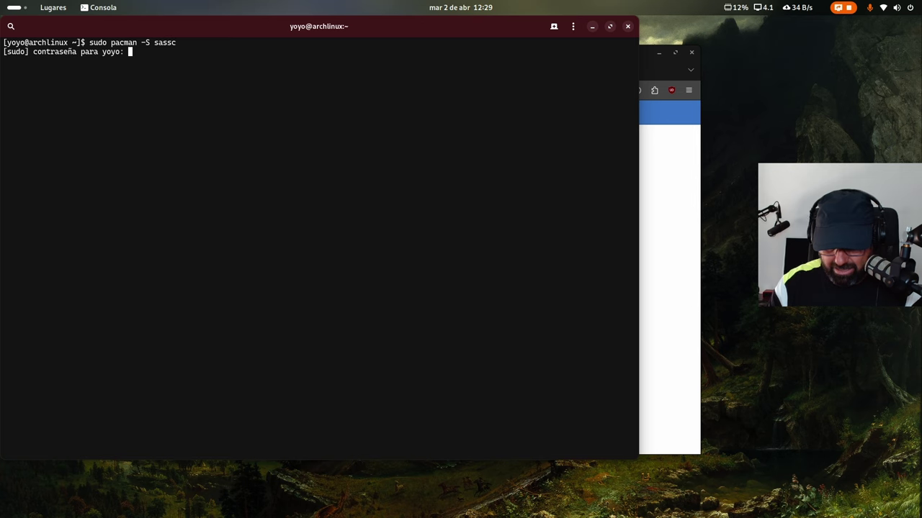
Submit the sudo account password and confirm the sassc installation with "s"
{"action": "key", "text": "Return"}
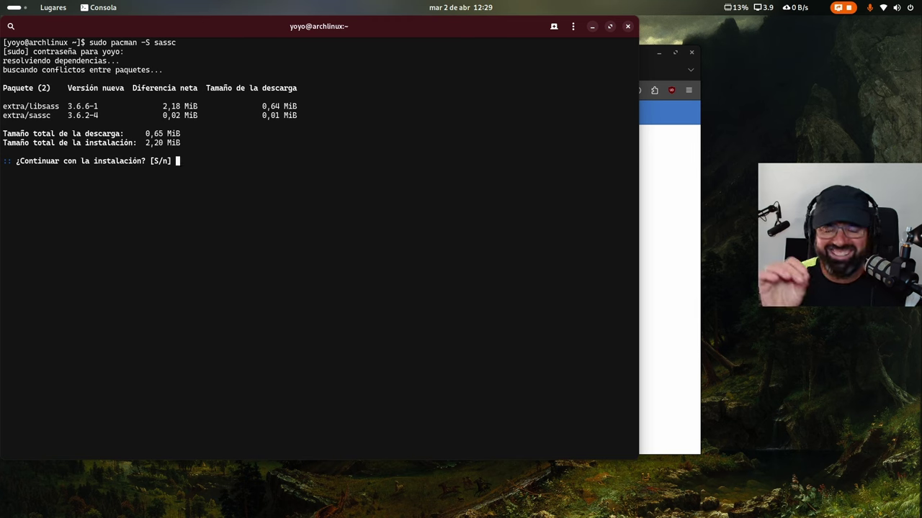
{"action": "type", "text": "s"}
{"action": "key", "text": "Return"}
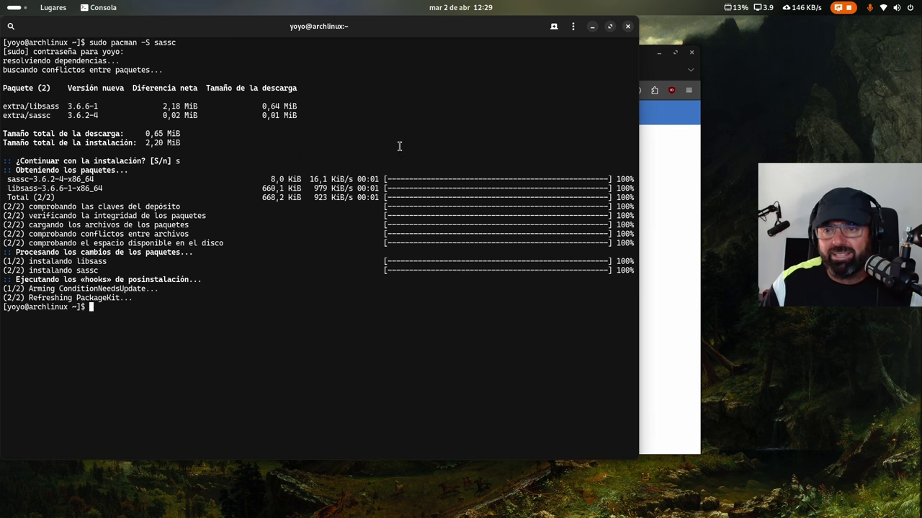
Minimize the Consola and Black Box windows to get back to the review instructions in Firefox
{"action": "left_click", "coordinate": [589, 31]}
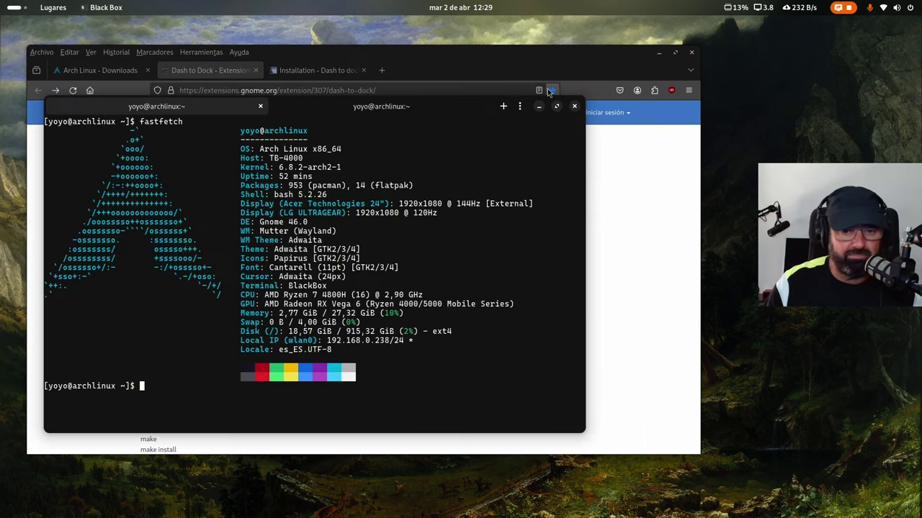
{"action": "left_click", "coordinate": [538, 106]}
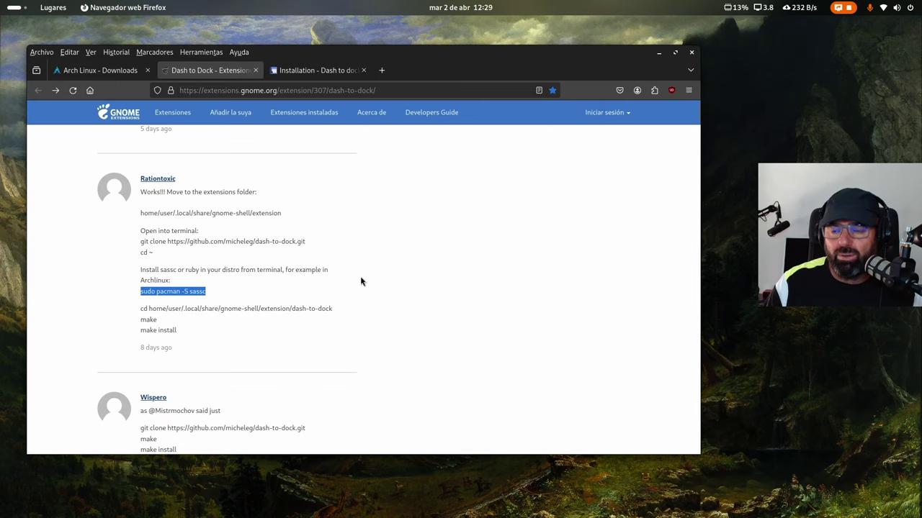
Switch to Consola, run "sudo pacman -S git" and confirm the installation with "s"
{"action": "key", "text": "super"}
{"action": "left_click", "coordinate": [293, 220]}
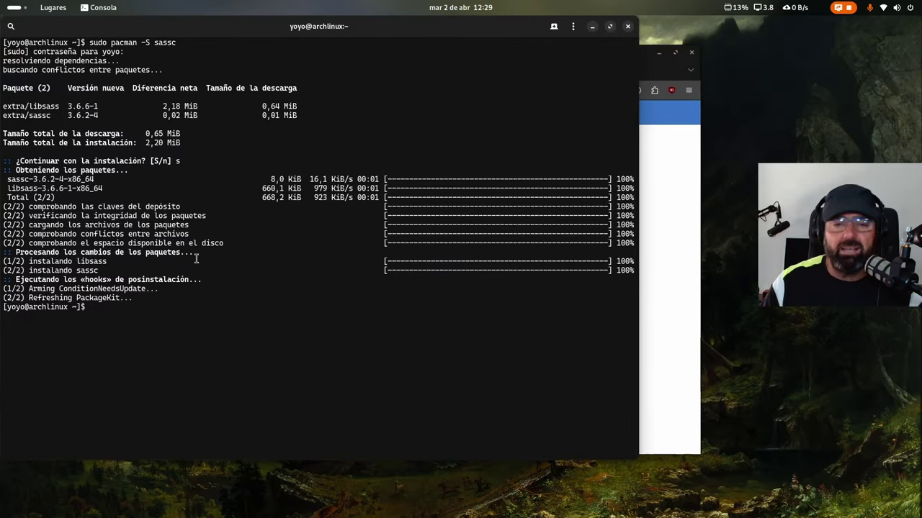
{"action": "type", "text": "su"}
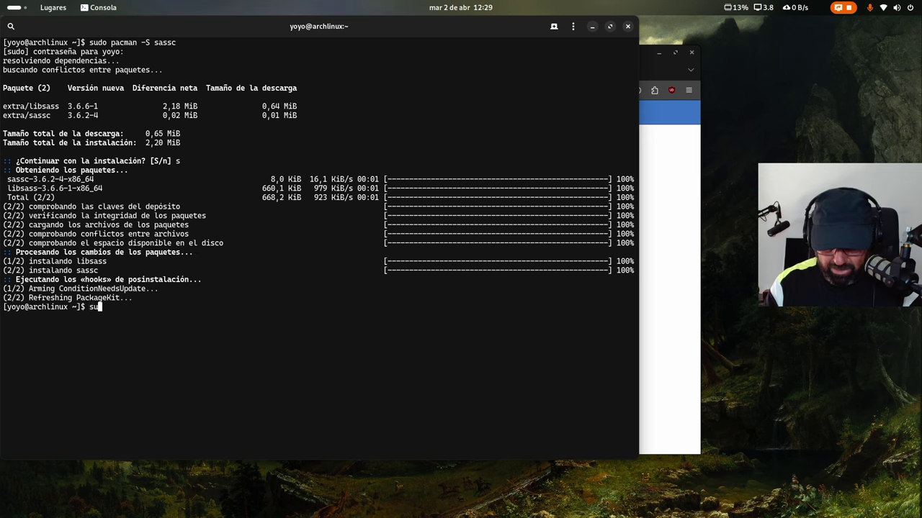
{"action": "type", "text": "do apt"}
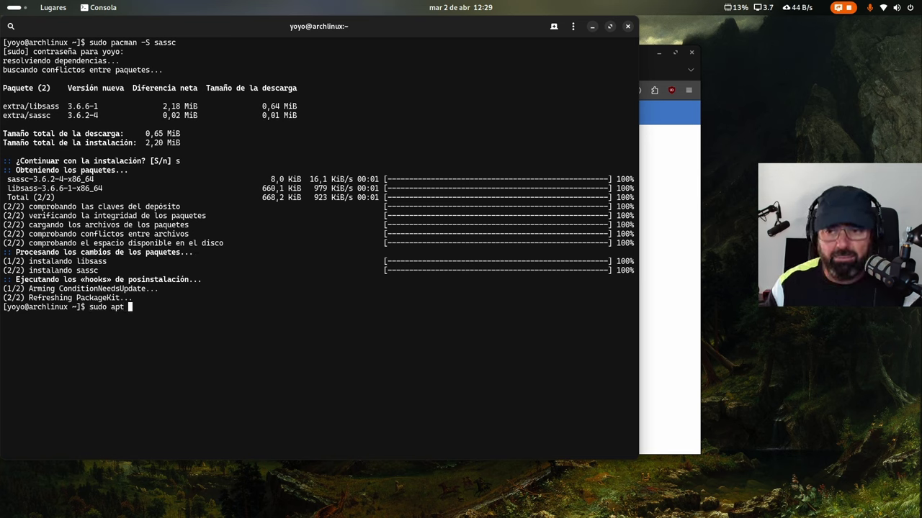
{"action": "key", "text": "BackSpace"}
{"action": "key", "text": "BackSpace"}
{"action": "key", "text": "BackSpace"}
{"action": "type", "text": "pa"}
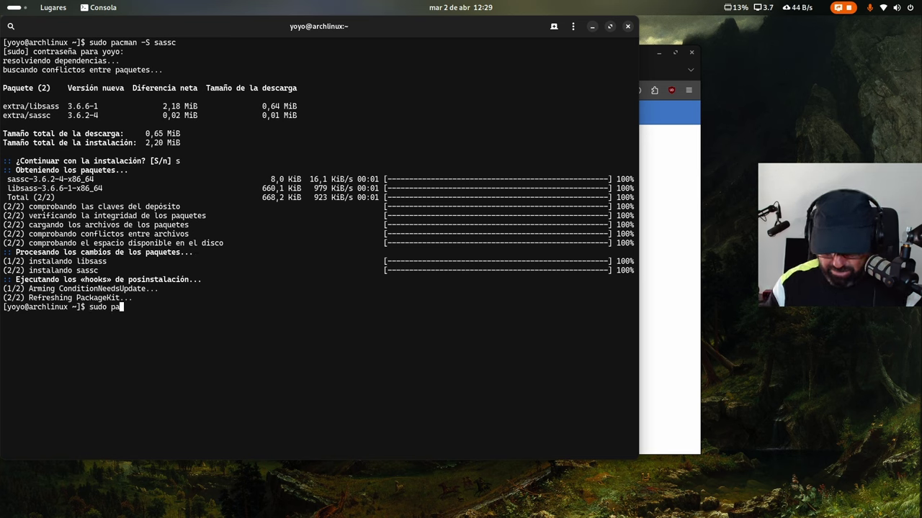
{"action": "type", "text": "cman -S"}
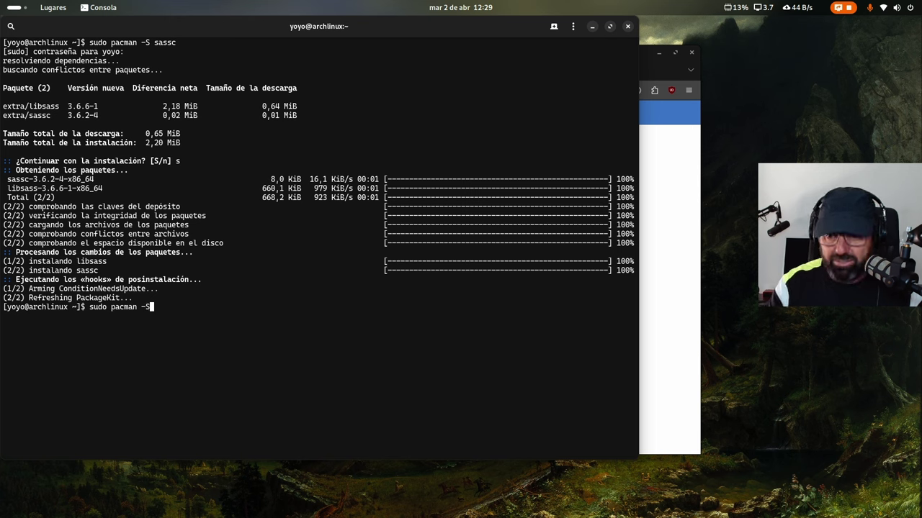
{"action": "type", "text": " gitc"}
{"action": "key", "text": "Return"}
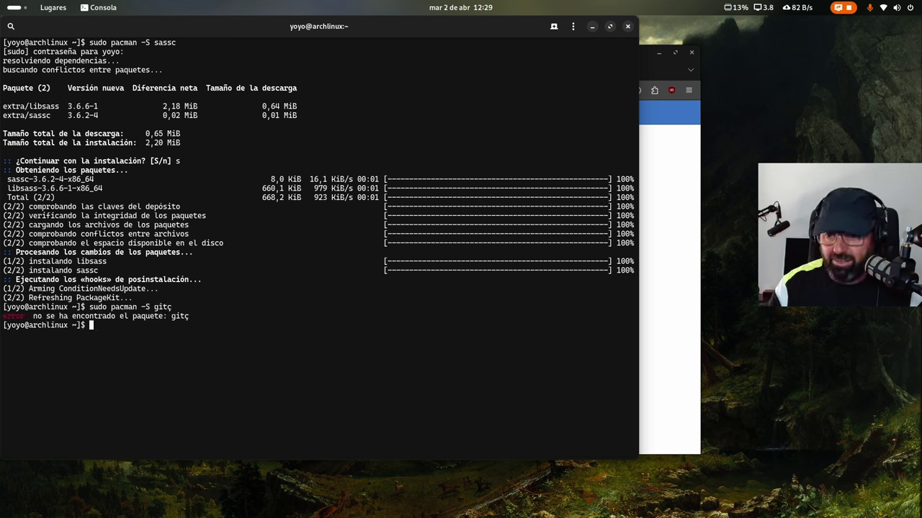
{"action": "key", "text": "Up"}
{"action": "key", "text": "BackSpace"}
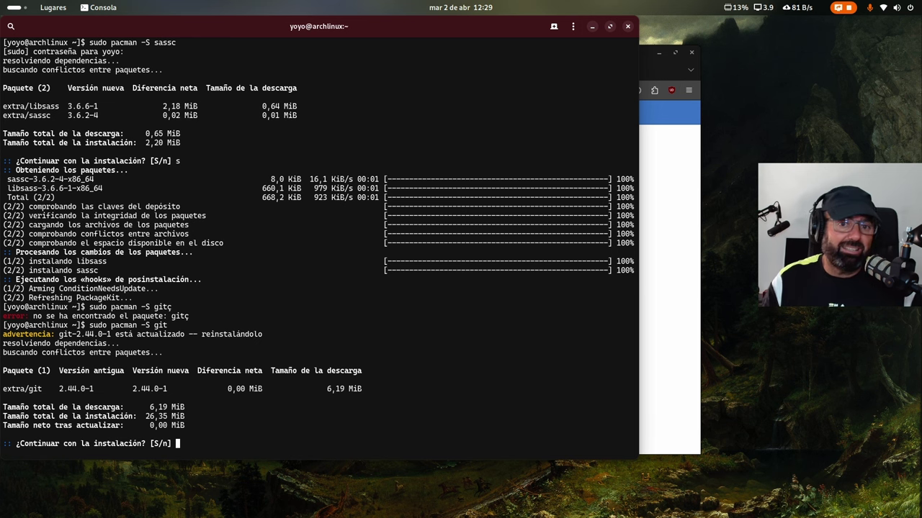
{"action": "type", "text": "s"}
{"action": "key", "text": "Return"}
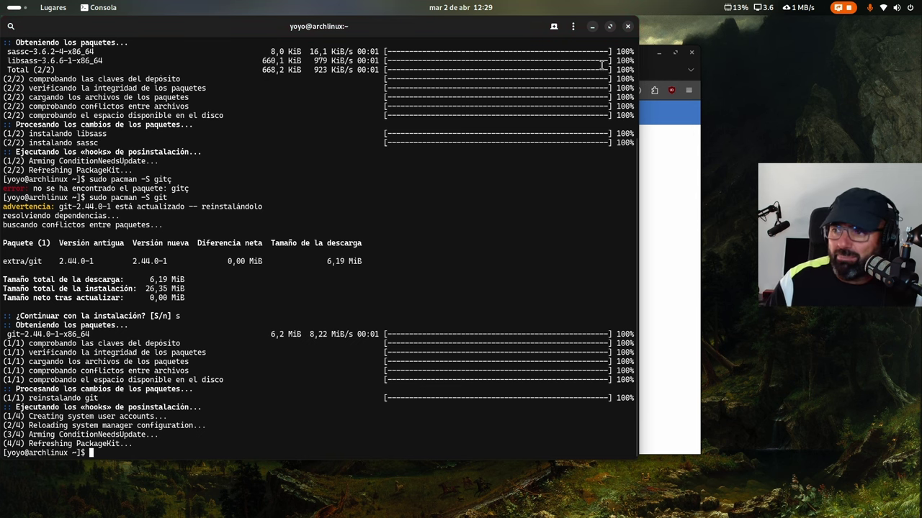
{"action": "left_click", "coordinate": [592, 26]}
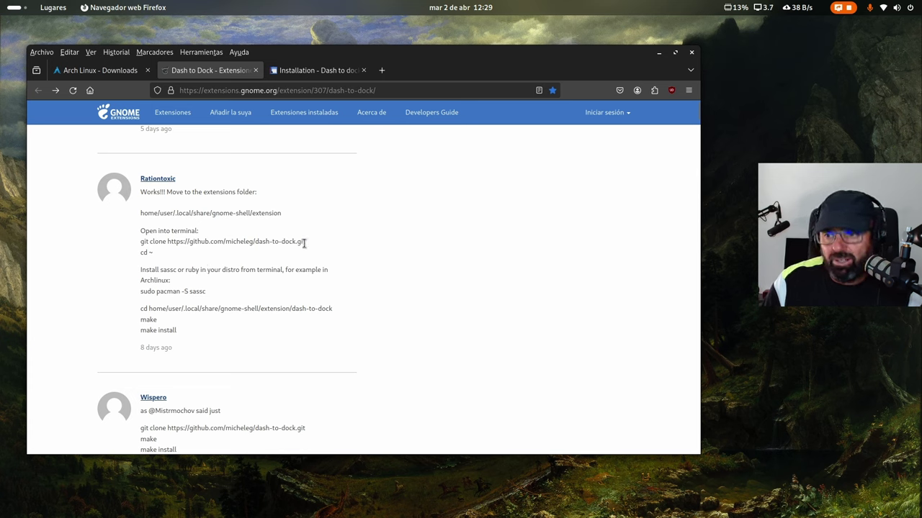
{"action": "left_click_drag", "start_coordinate": [305, 243], "coordinate": [141, 243]}
{"action": "right_click", "coordinate": [153, 244]}
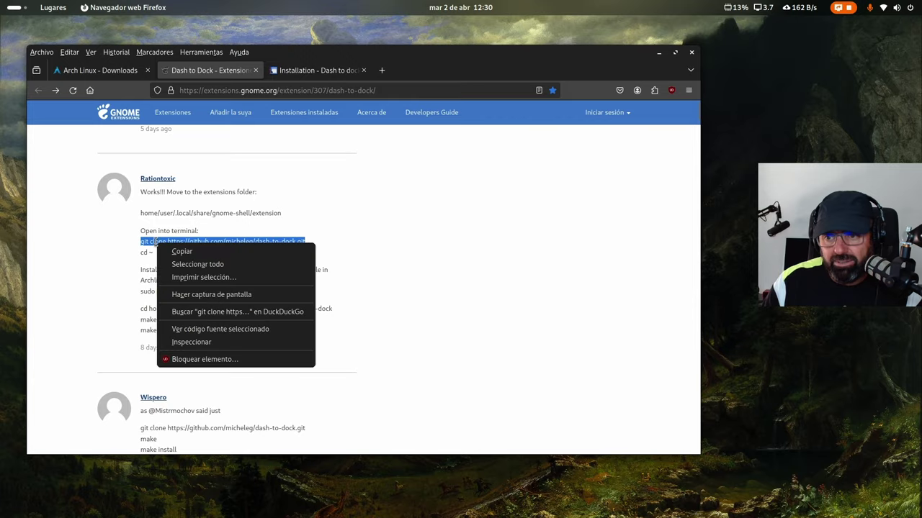
{"action": "left_click", "coordinate": [195, 254]}
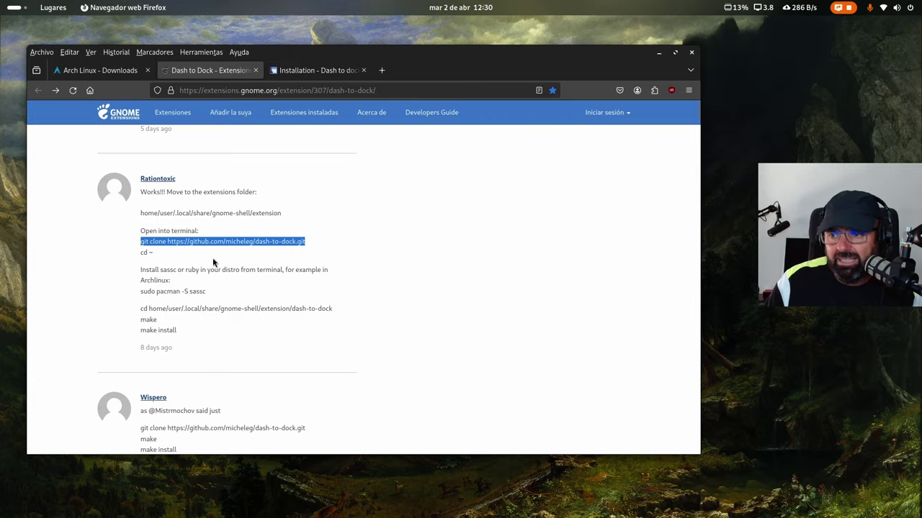
Switch to Consola, run the copied git clone command for dash-to-dock, and minimize the terminal to return to the review
{"action": "scroll", "coordinate": [210, 259], "scroll_direction": "down", "scroll_amount": 1}
{"action": "scroll", "coordinate": [210, 259], "scroll_direction": "down", "scroll_amount": 2}
{"action": "key", "text": "super"}
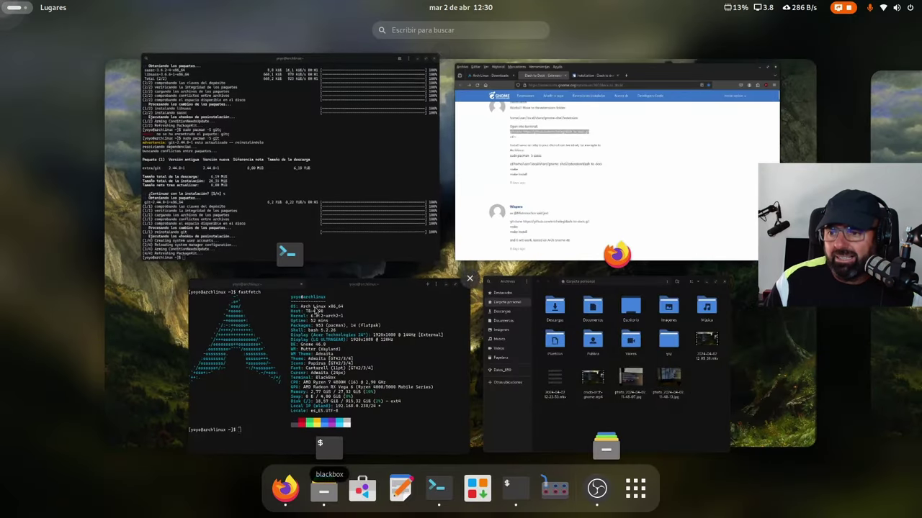
{"action": "left_click", "coordinate": [303, 210]}
{"action": "right_click", "coordinate": [266, 415]}
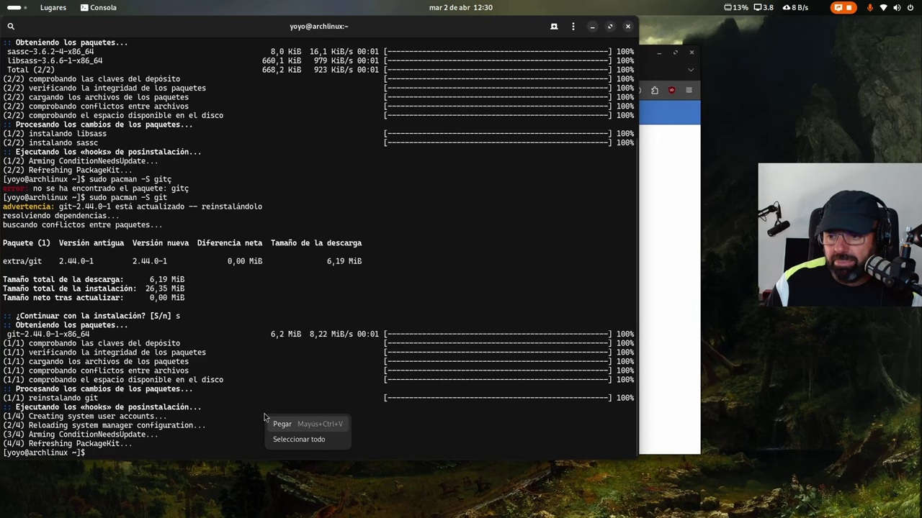
{"action": "left_click", "coordinate": [288, 429]}
{"action": "key", "text": "Return"}
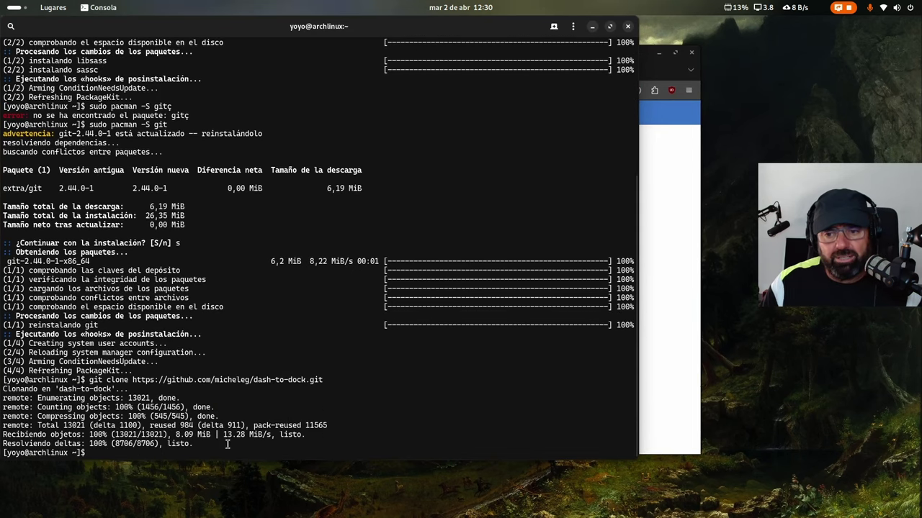
{"action": "left_click", "coordinate": [592, 27]}
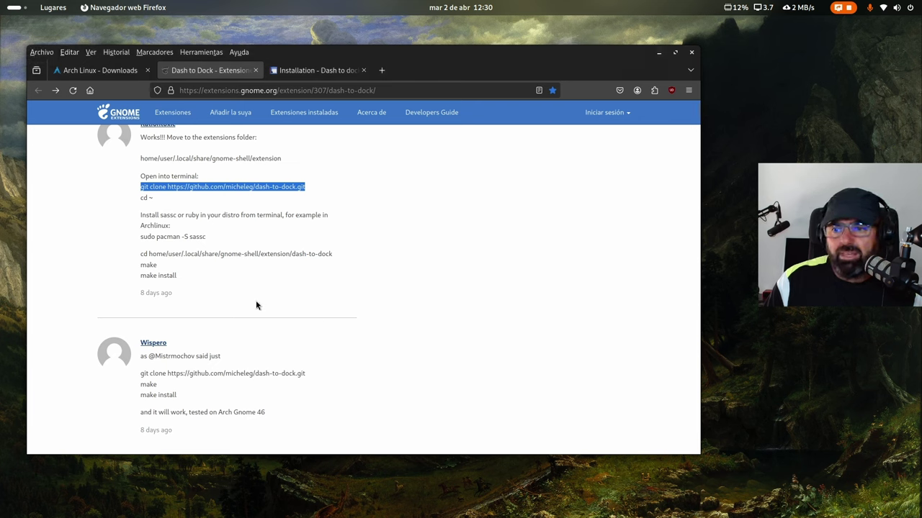
{"action": "left_click", "coordinate": [205, 280]}
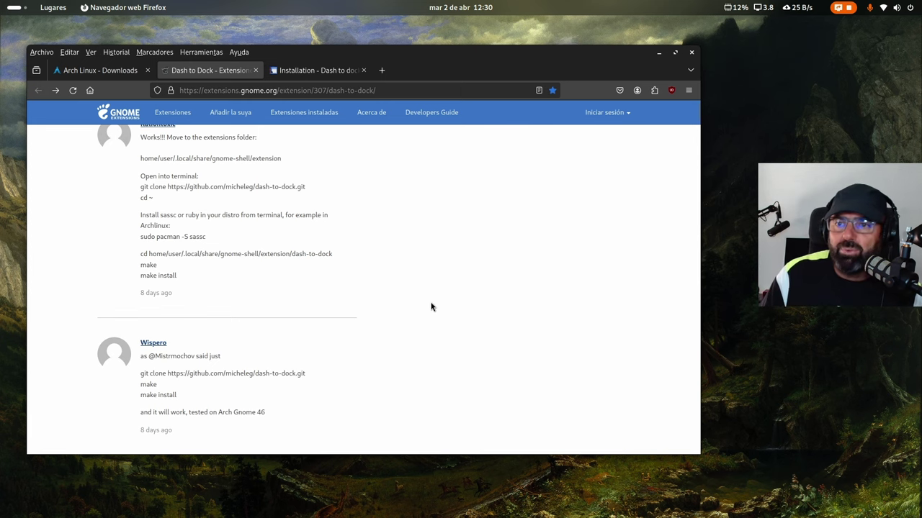
Open the home folder in Archivos and create a new folder named "Apps" in it
{"action": "left_click", "coordinate": [58, 9]}
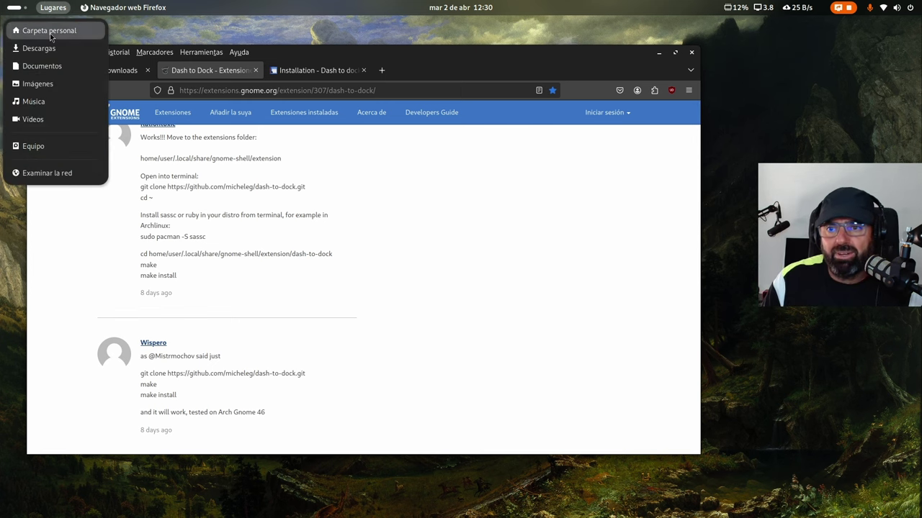
{"action": "left_click", "coordinate": [49, 31]}
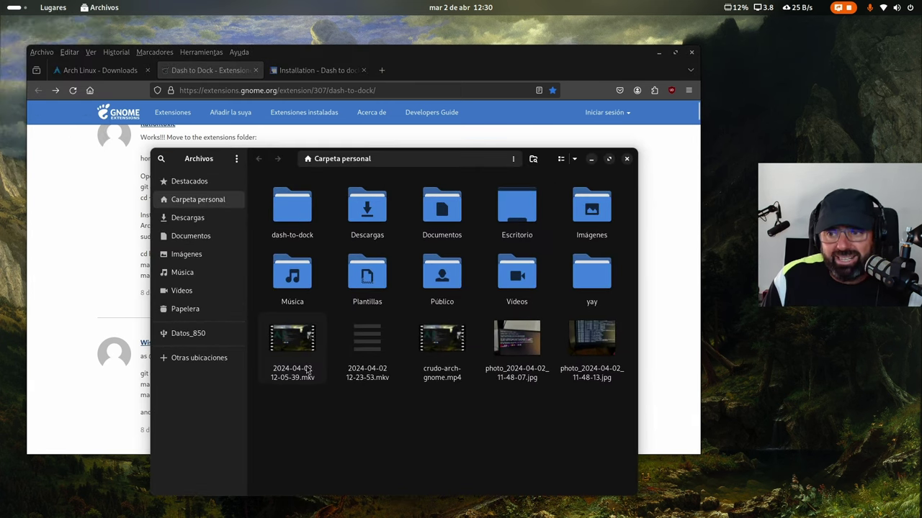
{"action": "right_click", "coordinate": [369, 422]}
{"action": "left_click", "coordinate": [414, 324]}
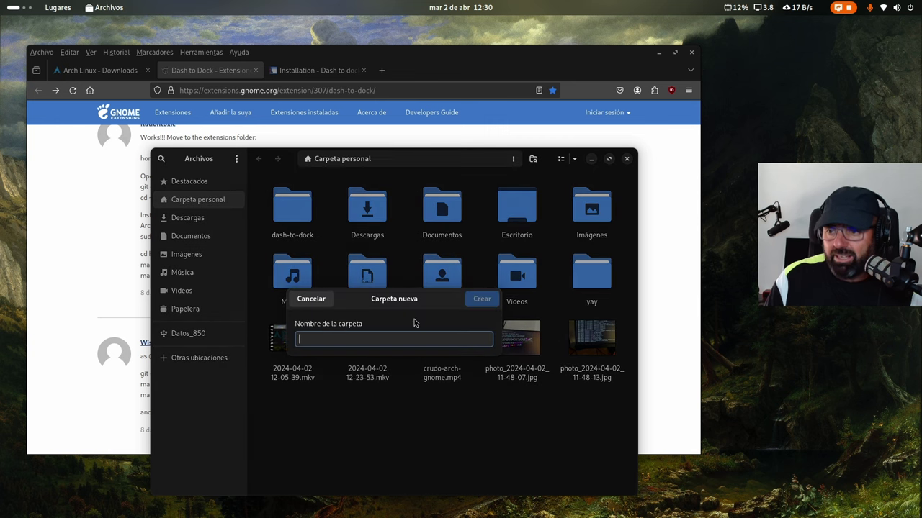
{"action": "type", "text": "Apps"}
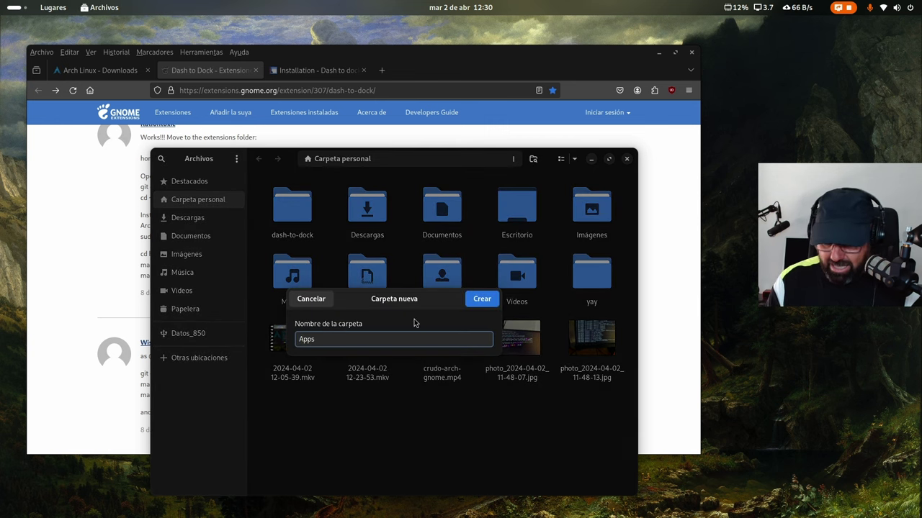
{"action": "key", "text": "Return"}
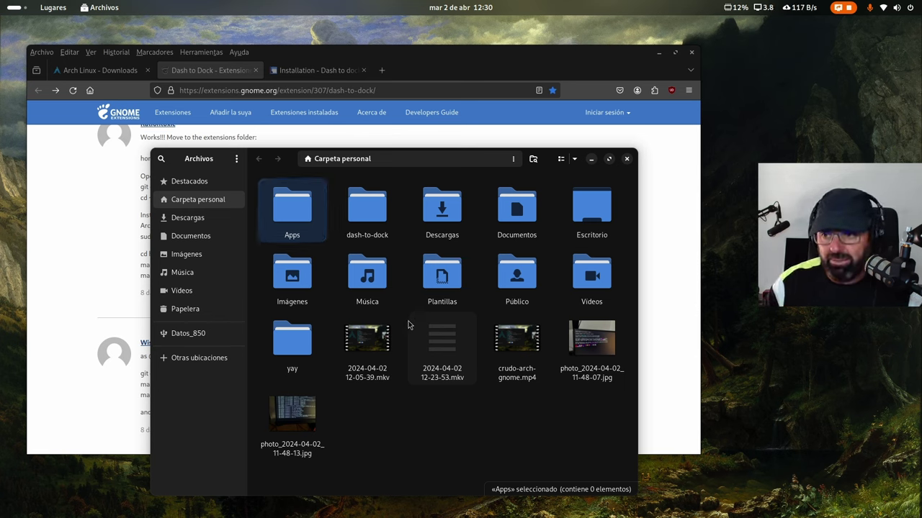
Move the dash-to-dock folder into Apps, look inside the moved folder, and return to Apps
{"action": "left_click_drag", "start_coordinate": [373, 220], "coordinate": [304, 216]}
{"action": "double_click", "coordinate": [296, 220]}
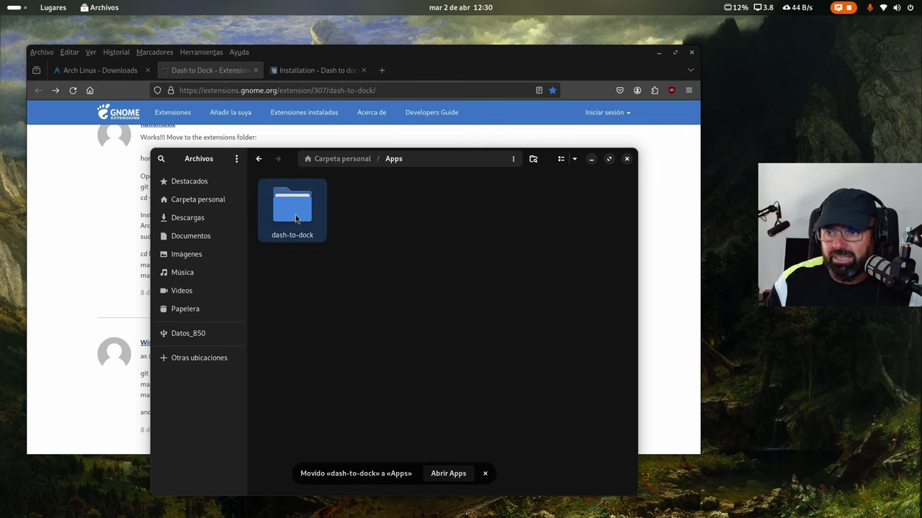
{"action": "double_click", "coordinate": [295, 216]}
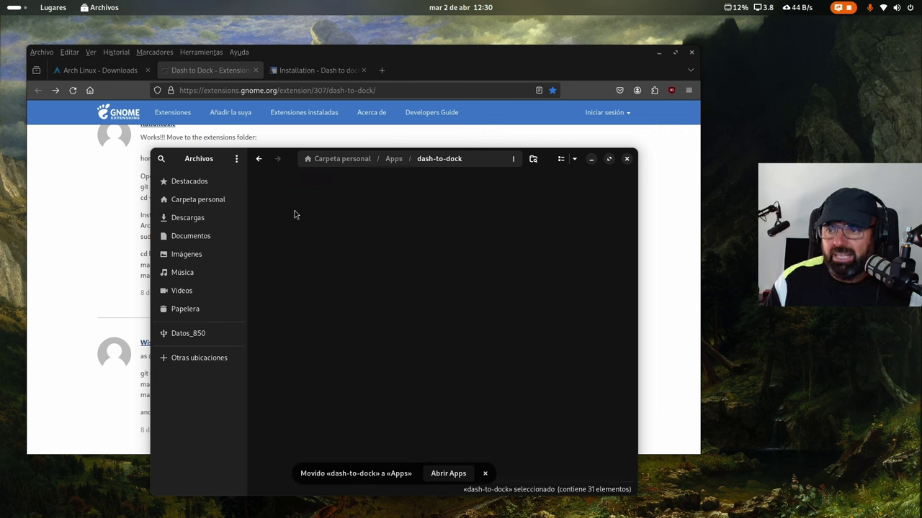
{"action": "left_click", "coordinate": [259, 158]}
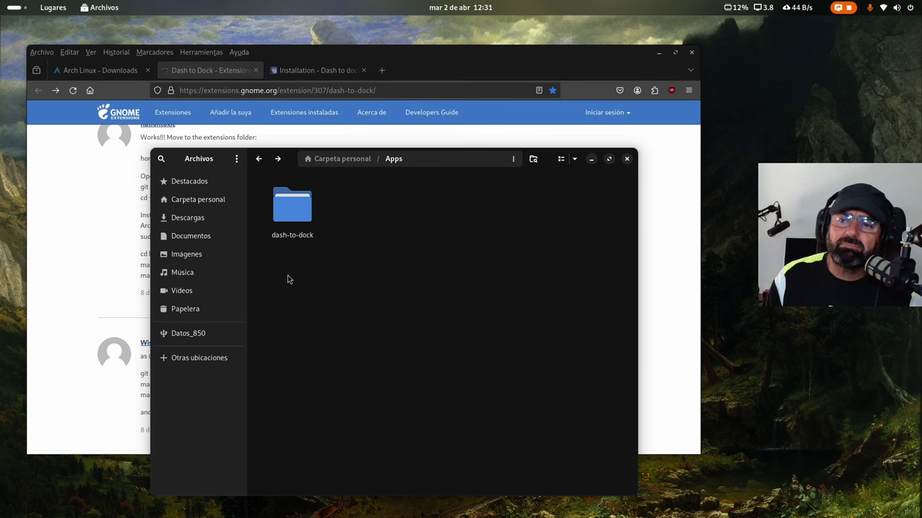
Bring the Firefox review forward, open a second home folder window beside its instructions, and show hidden files
{"action": "left_click", "coordinate": [78, 266]}
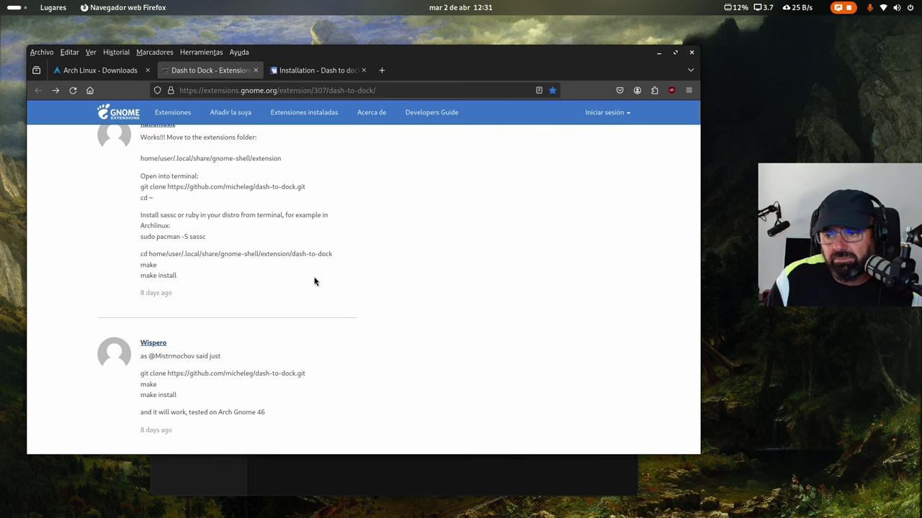
{"action": "scroll", "coordinate": [315, 367], "scroll_direction": "down", "scroll_amount": 4}
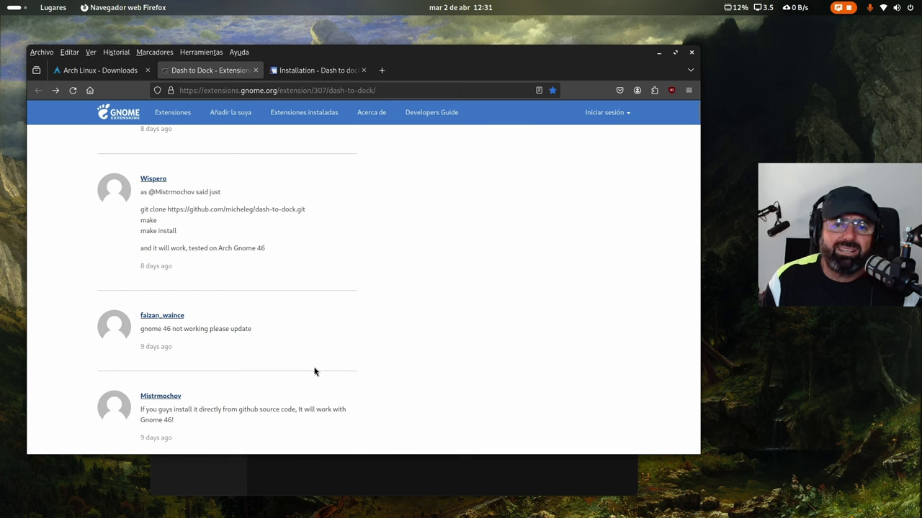
{"action": "scroll", "coordinate": [314, 370], "scroll_direction": "up", "scroll_amount": 4}
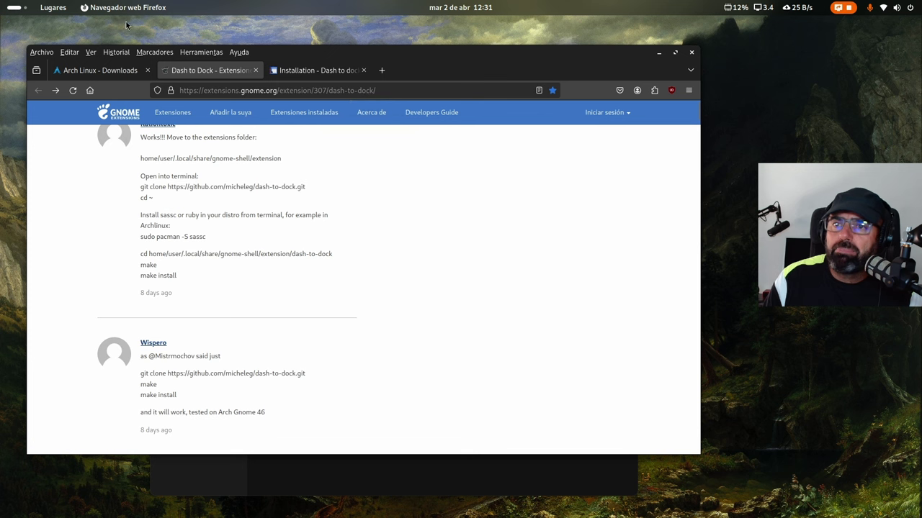
{"action": "left_click", "coordinate": [53, 7]}
{"action": "left_click", "coordinate": [58, 30]}
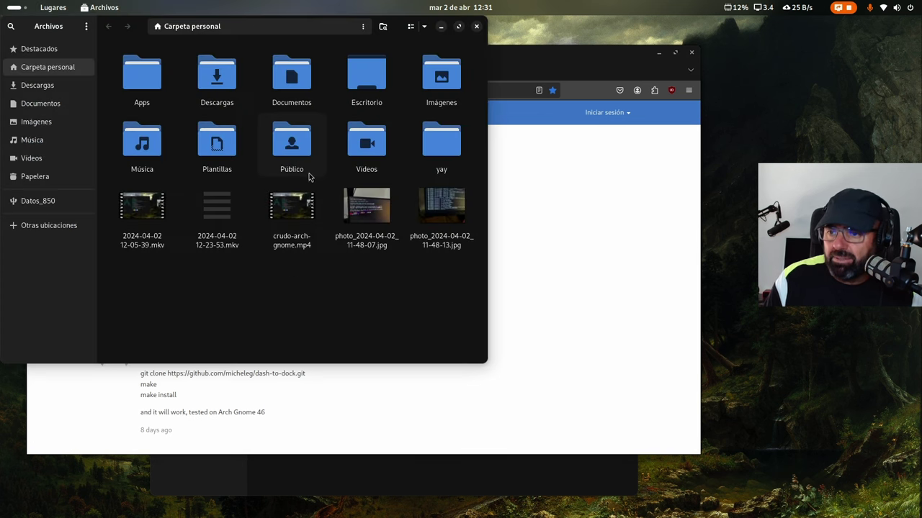
{"action": "left_click_drag", "start_coordinate": [333, 29], "coordinate": [679, 99]}
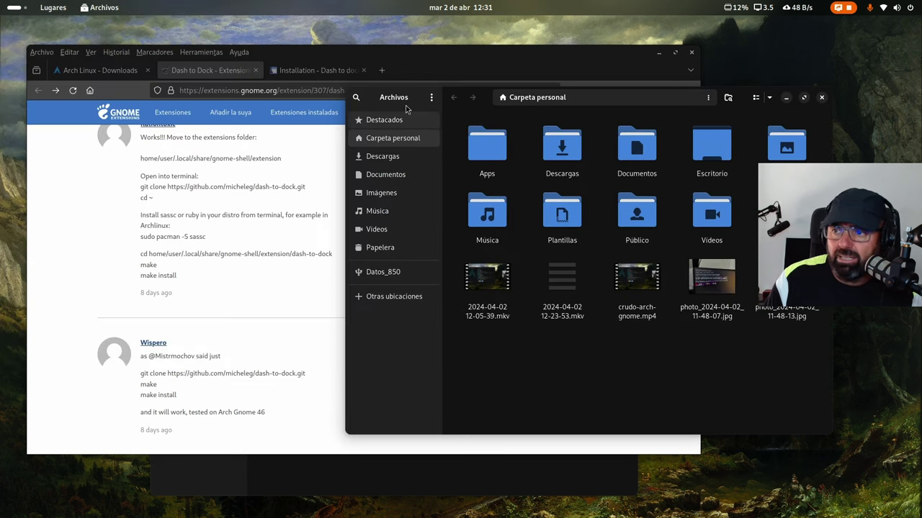
{"action": "left_click", "coordinate": [431, 98]}
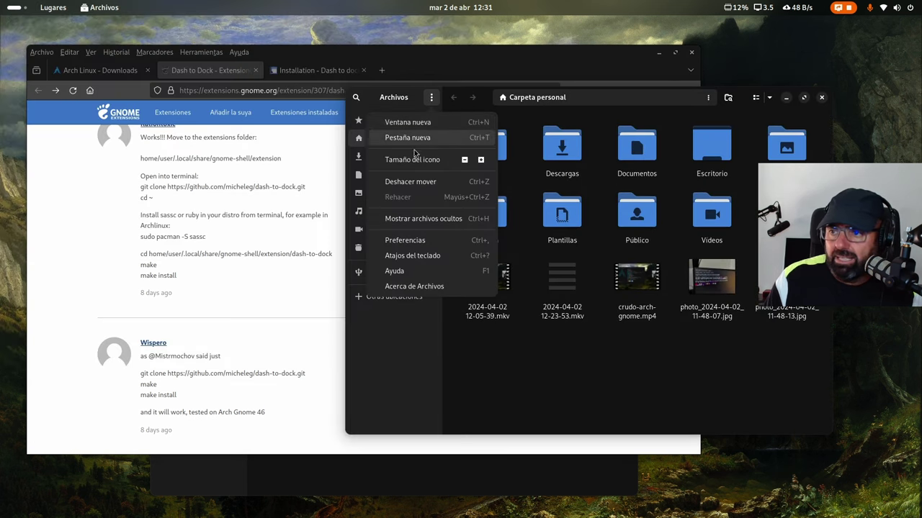
{"action": "left_click", "coordinate": [425, 218]}
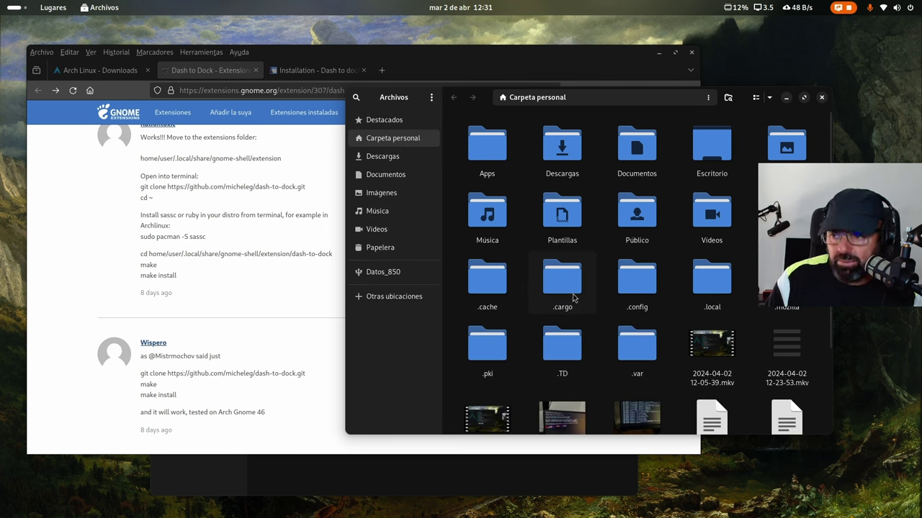
Open the folder .local/share/gnome-shell/extensions inside the home folder
{"action": "left_click", "coordinate": [710, 291]}
{"action": "key", "text": "Return"}
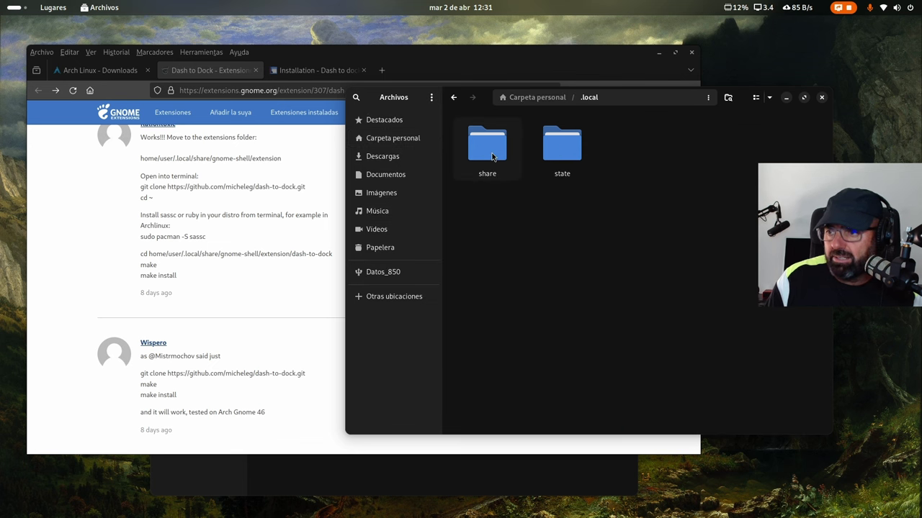
{"action": "double_click", "coordinate": [493, 154]}
{"action": "scroll", "coordinate": [713, 266], "scroll_direction": "down", "scroll_amount": 1}
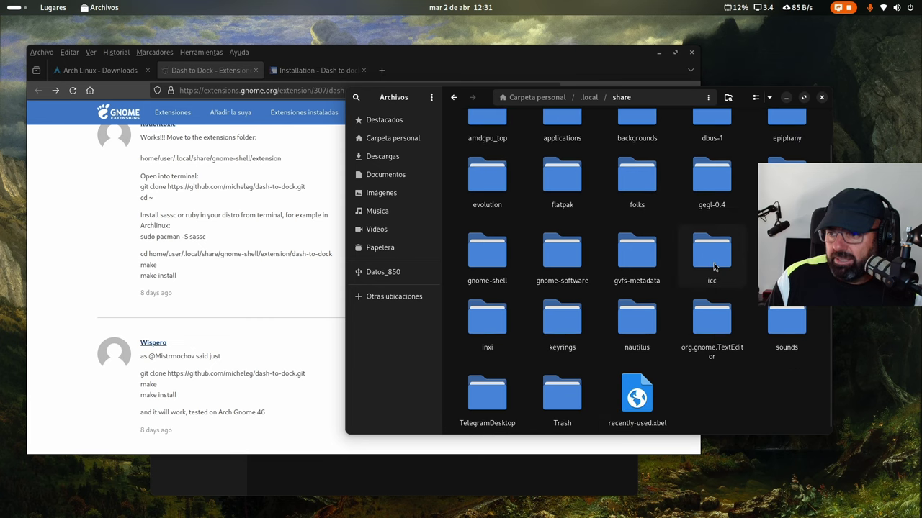
{"action": "double_click", "coordinate": [488, 259]}
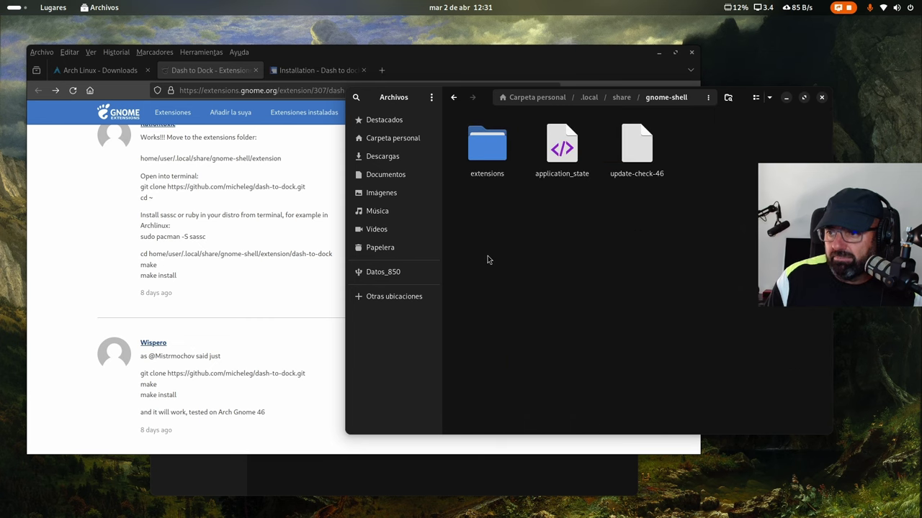
{"action": "double_click", "coordinate": [489, 160]}
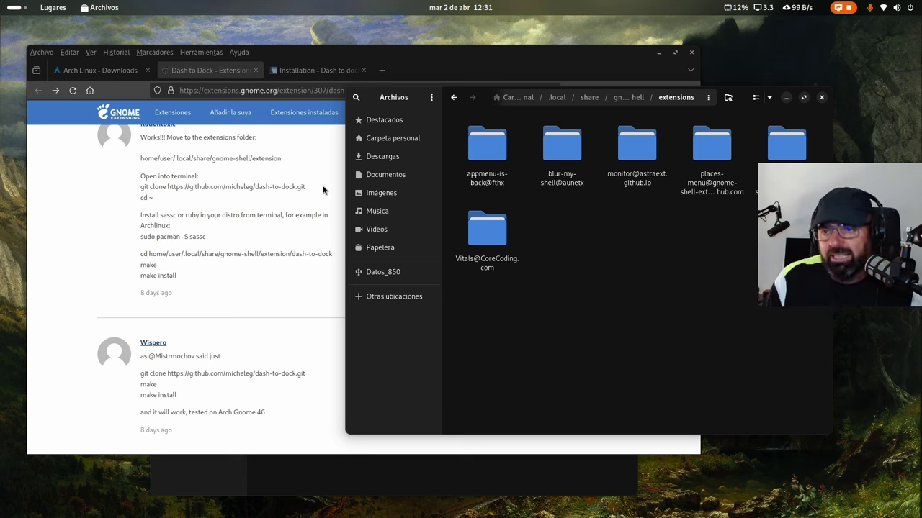
Open a new home folder window and go into the dash-to-dock folder inside Apps
{"action": "left_click", "coordinate": [52, 7]}
{"action": "left_click", "coordinate": [50, 33]}
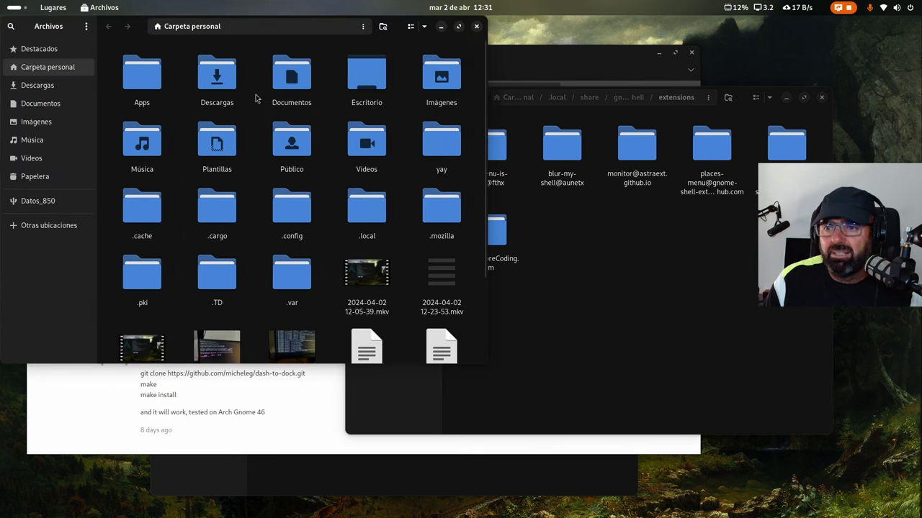
{"action": "double_click", "coordinate": [143, 81]}
{"action": "double_click", "coordinate": [142, 80]}
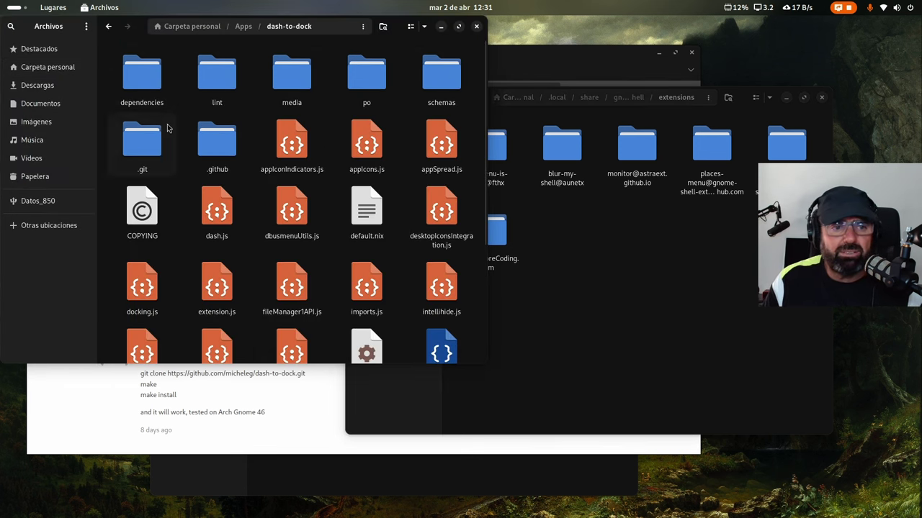
Check the build commands in the Firefox review, minimize the browser, and place the dash-to-dock window beside the extensions folder window
{"action": "left_click", "coordinate": [70, 432]}
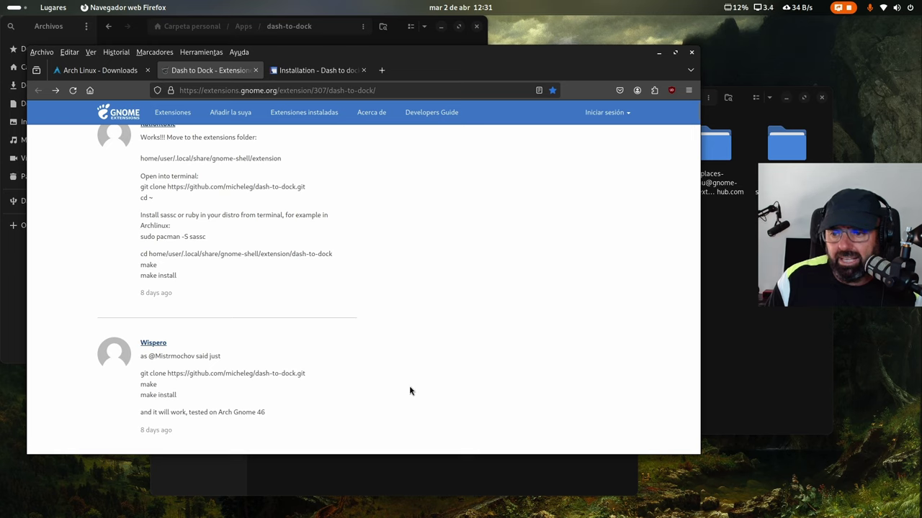
{"action": "left_click", "coordinate": [659, 56]}
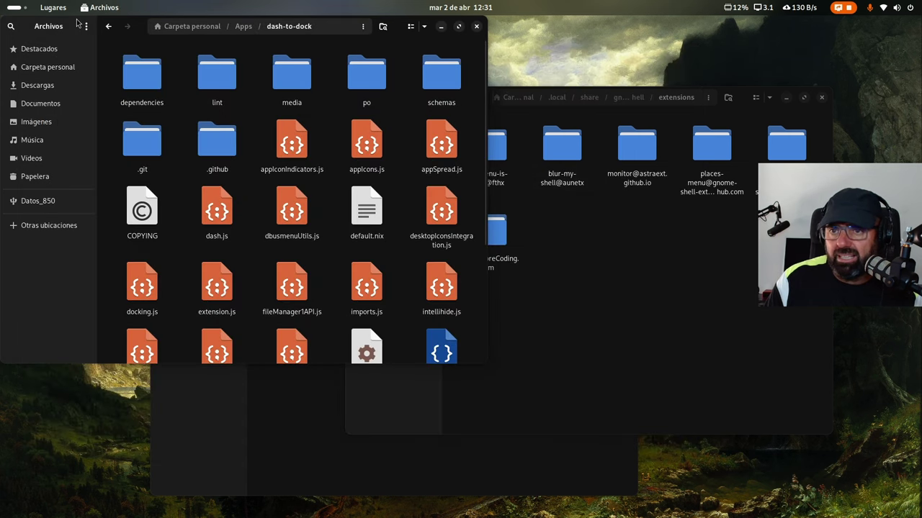
{"action": "left_click_drag", "start_coordinate": [78, 26], "coordinate": [122, 100]}
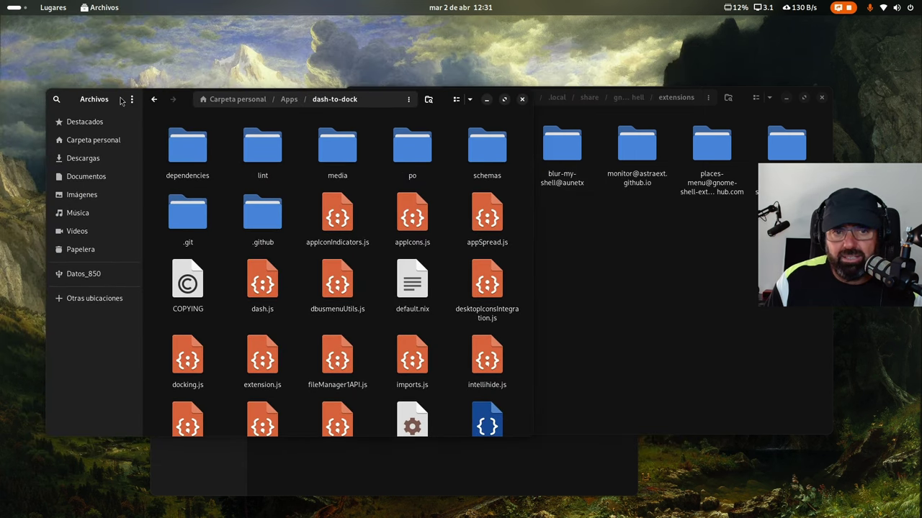
Open a console in the dash-to-dock folder and list its files with ls
{"action": "right_click", "coordinate": [295, 335]}
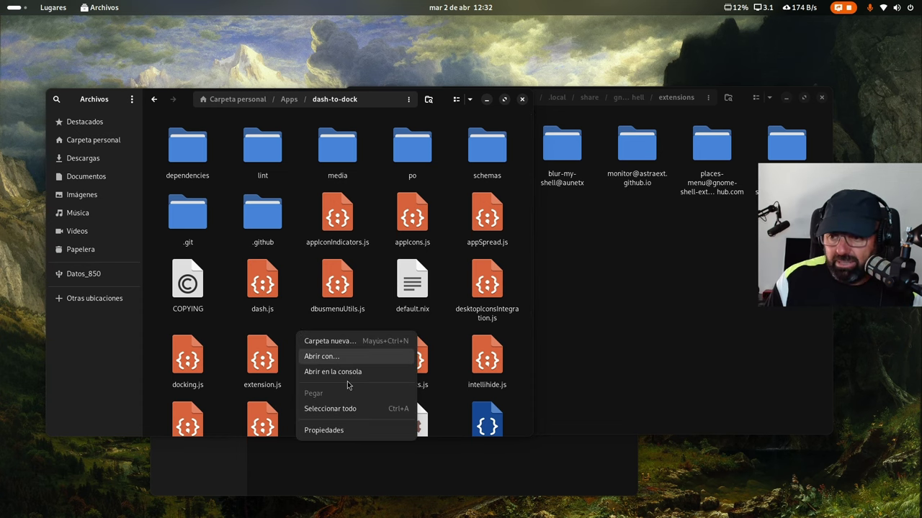
{"action": "left_click", "coordinate": [349, 373]}
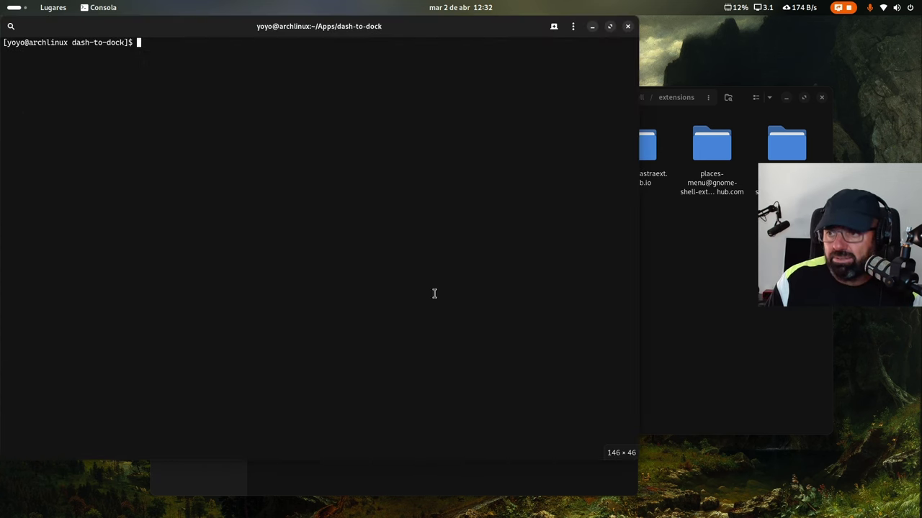
{"action": "left_click_drag", "start_coordinate": [413, 28], "coordinate": [442, 87]}
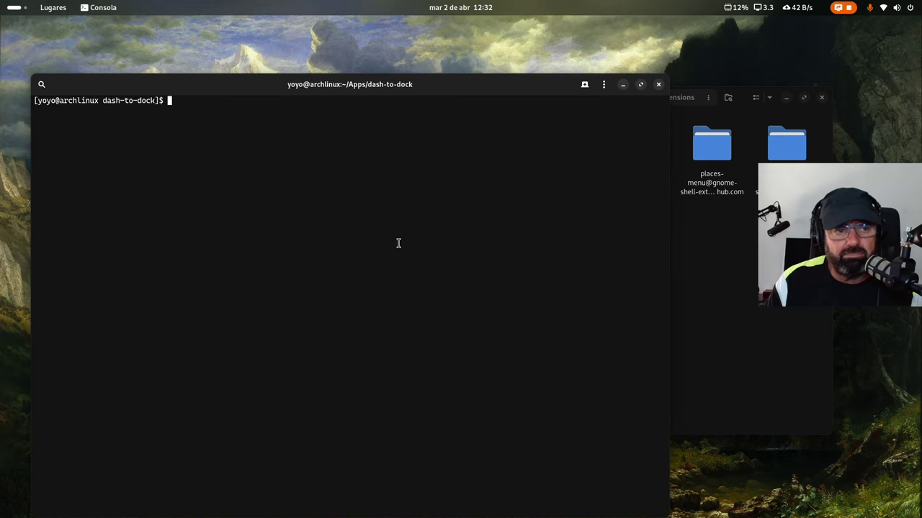
{"action": "type", "text": "ls"}
{"action": "key", "text": "Return"}
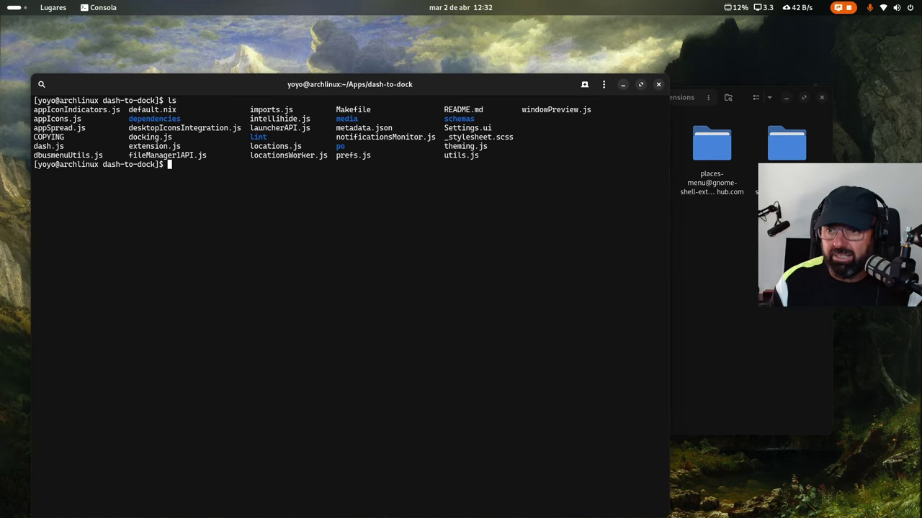
Build the extension with make and install it with make install from the dash-to-dock folder
{"action": "type", "text": "make"}
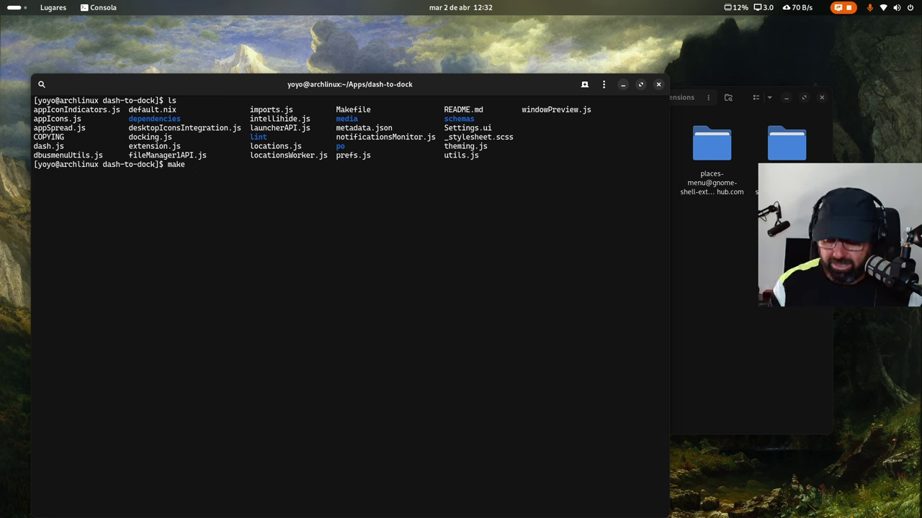
{"action": "key", "text": "Return"}
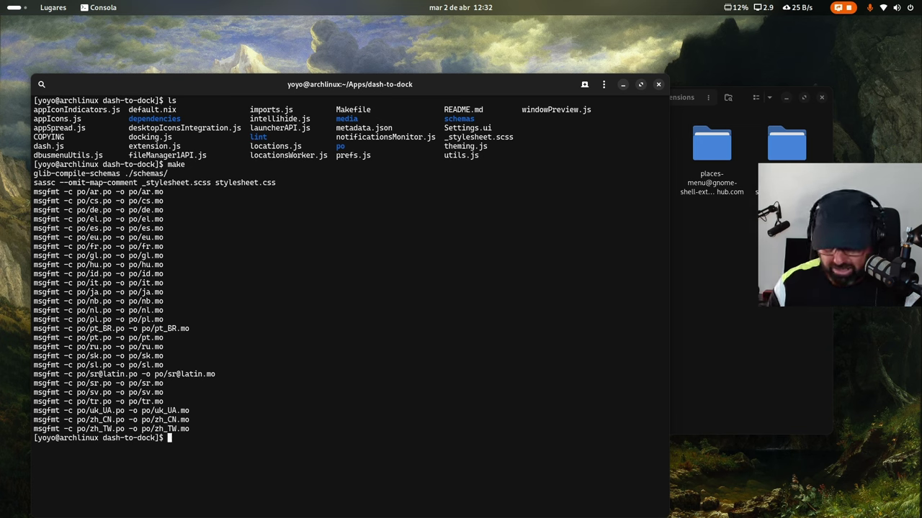
{"action": "type", "text": "mak"}
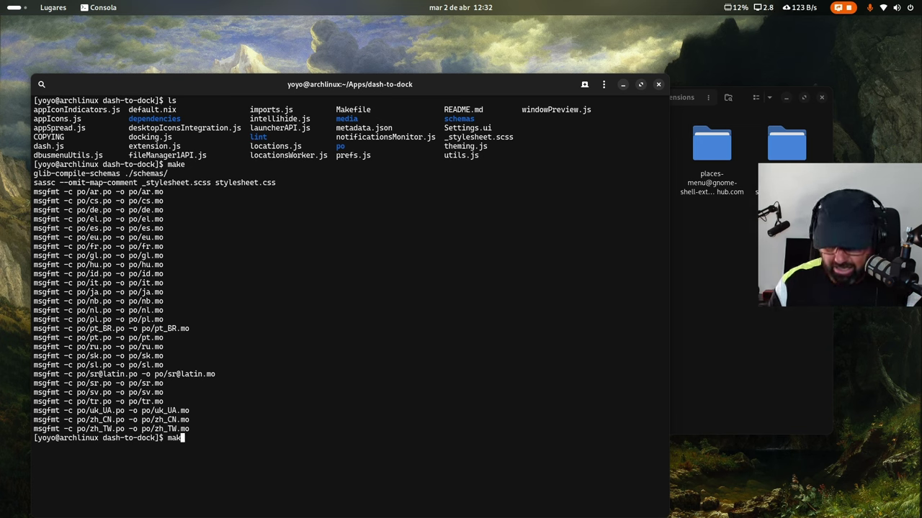
{"action": "type", "text": "e "}
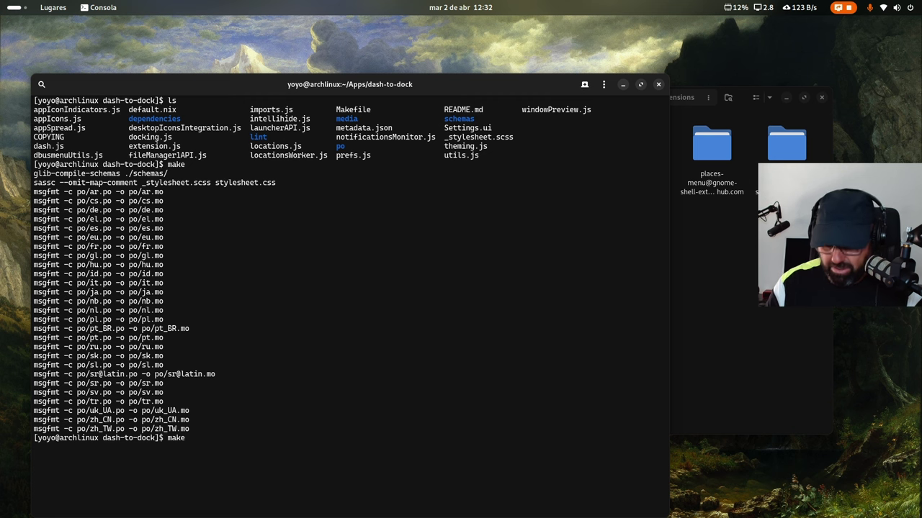
{"action": "type", "text": "install"}
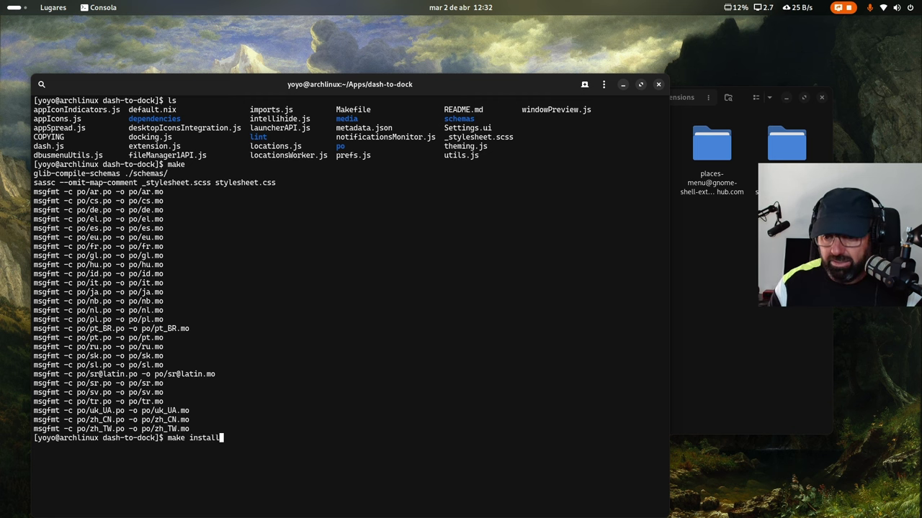
{"action": "key", "text": "Return"}
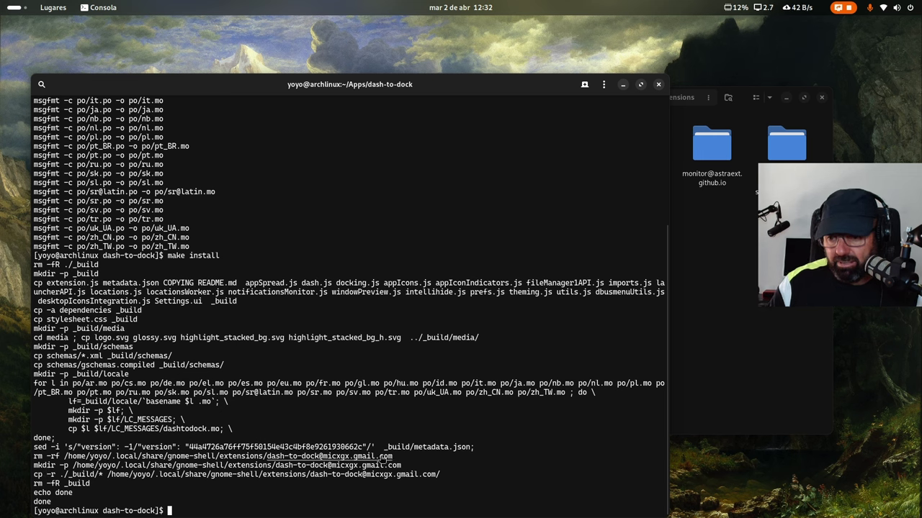
Check the destination path in the install output and select the installed dash-to-dock folder in the extensions folder window
{"action": "left_click_drag", "start_coordinate": [392, 457], "coordinate": [72, 448]}
{"action": "left_click", "coordinate": [137, 501]}
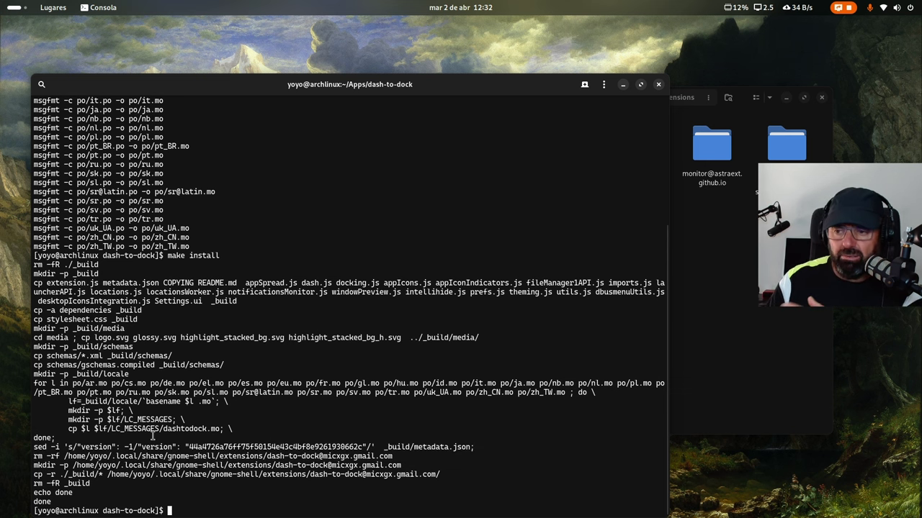
{"action": "left_click", "coordinate": [726, 286]}
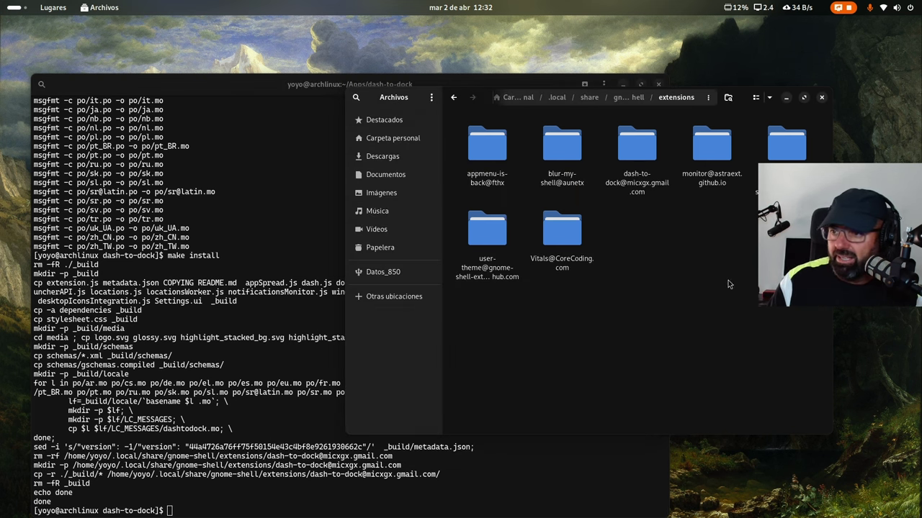
{"action": "left_click", "coordinate": [643, 163]}
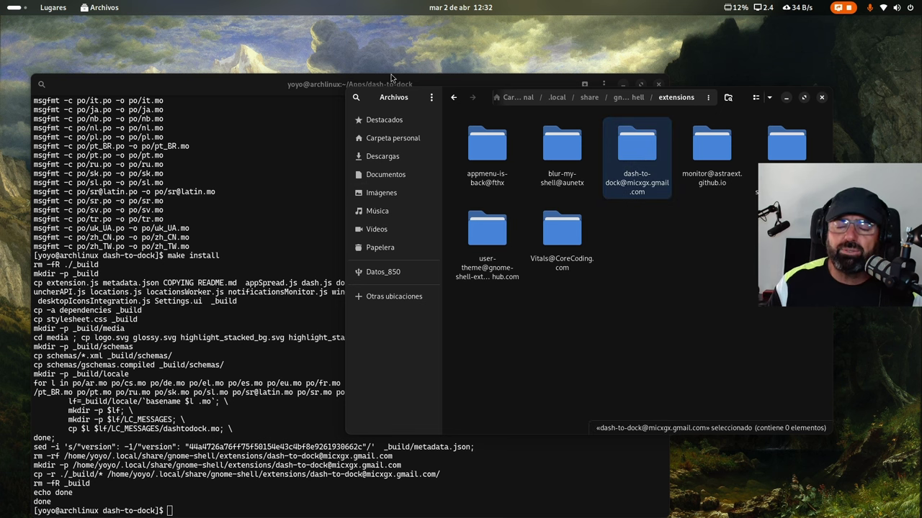
Highlight the extension's directory name in the Manual installation unzip command on the Dash to Dock Installation page, then minimize Firefox
{"action": "key", "text": "super"}
{"action": "left_click", "coordinate": [364, 183]}
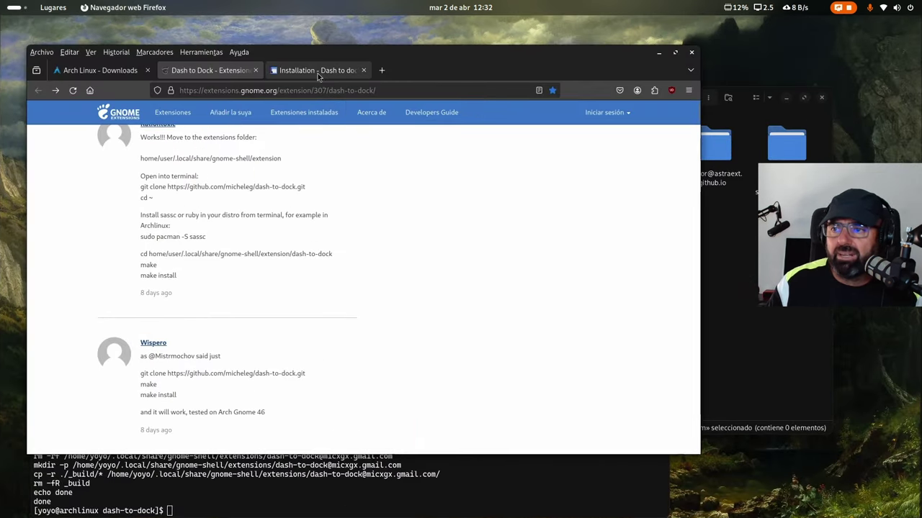
{"action": "left_click", "coordinate": [318, 71]}
{"action": "scroll", "coordinate": [341, 366], "scroll_direction": "down", "scroll_amount": 5}
{"action": "scroll", "coordinate": [333, 350], "scroll_direction": "down", "scroll_amount": 3}
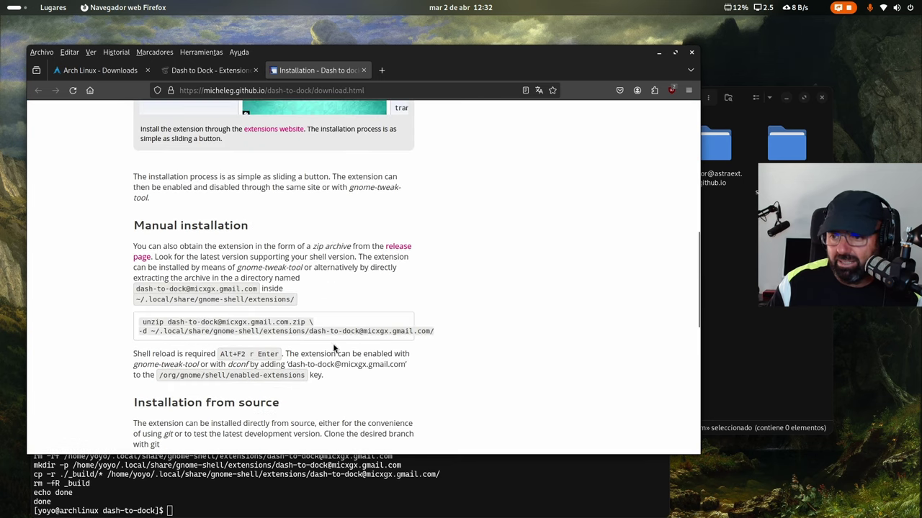
{"action": "left_click_drag", "start_coordinate": [430, 331], "coordinate": [308, 332]}
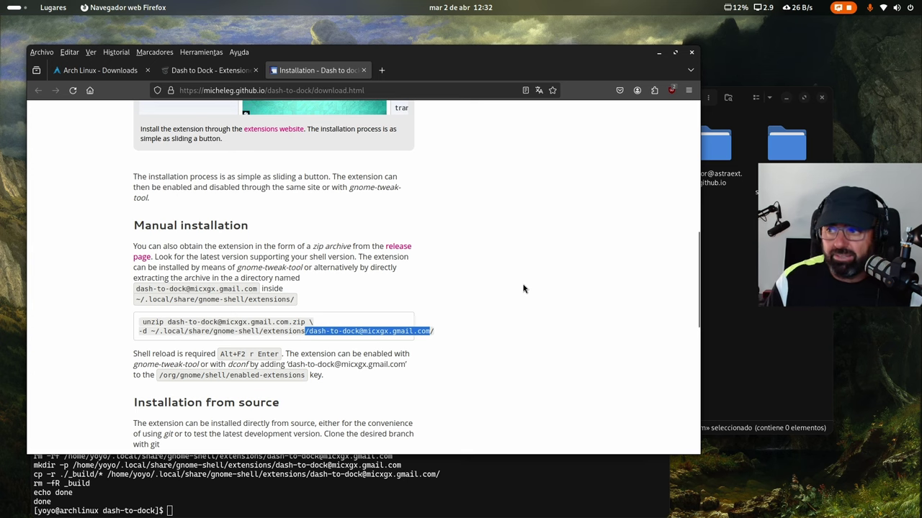
{"action": "left_click", "coordinate": [659, 51]}
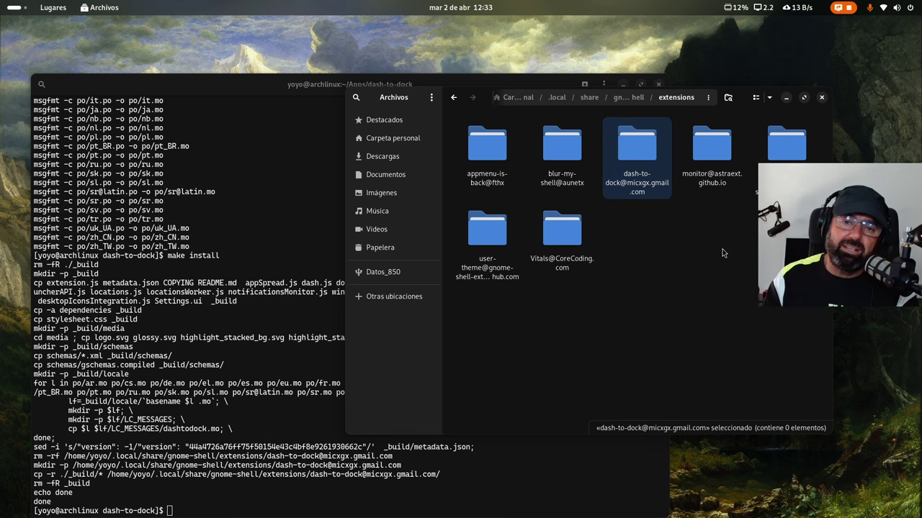
Search for "ex", open Gestor de extensiones, and review the extensions installed by the user
{"action": "key", "text": "super"}
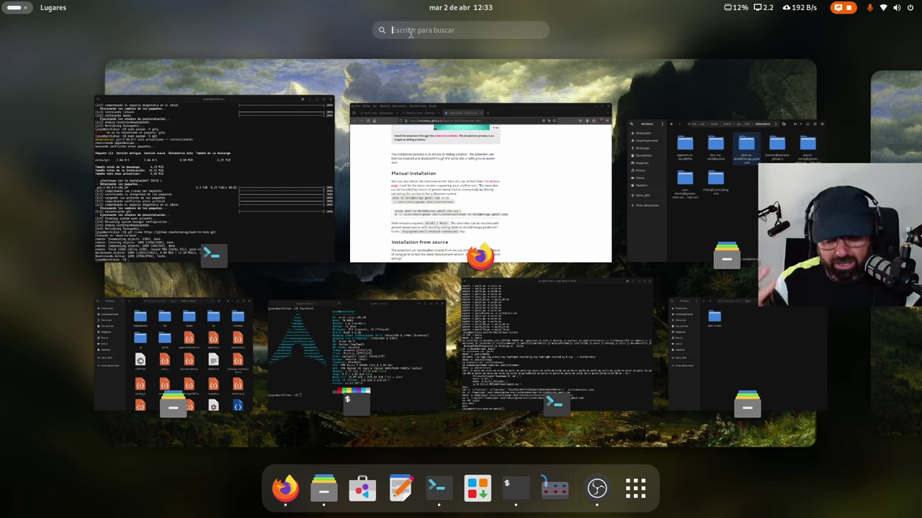
{"action": "type", "text": "ex"}
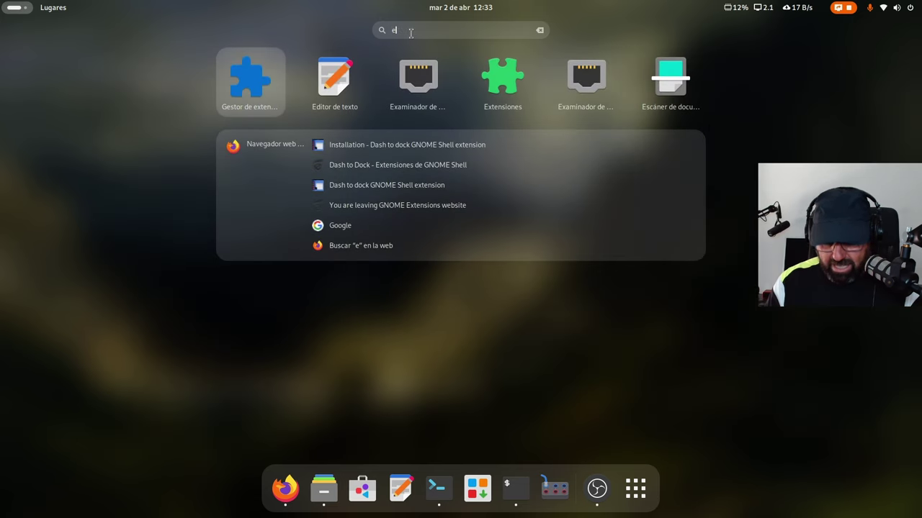
{"action": "left_click", "coordinate": [251, 72]}
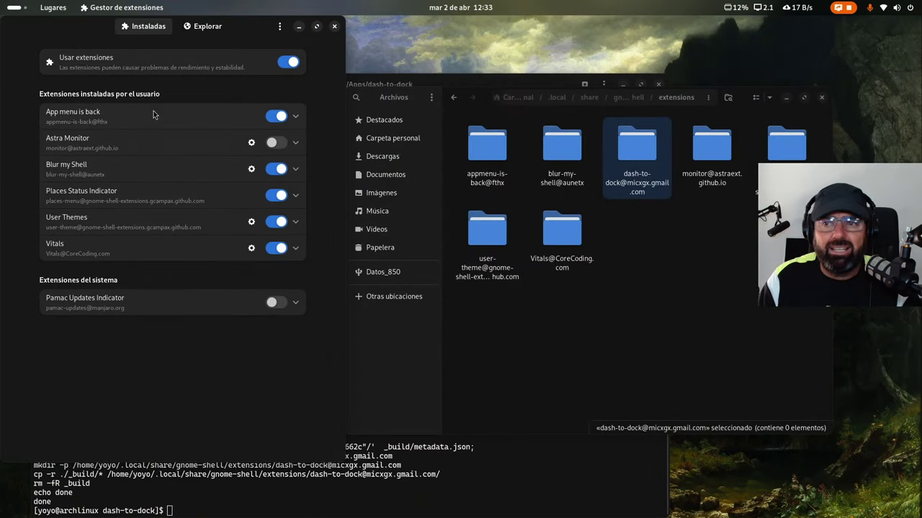
{"action": "left_click_drag", "start_coordinate": [255, 29], "coordinate": [307, 35]}
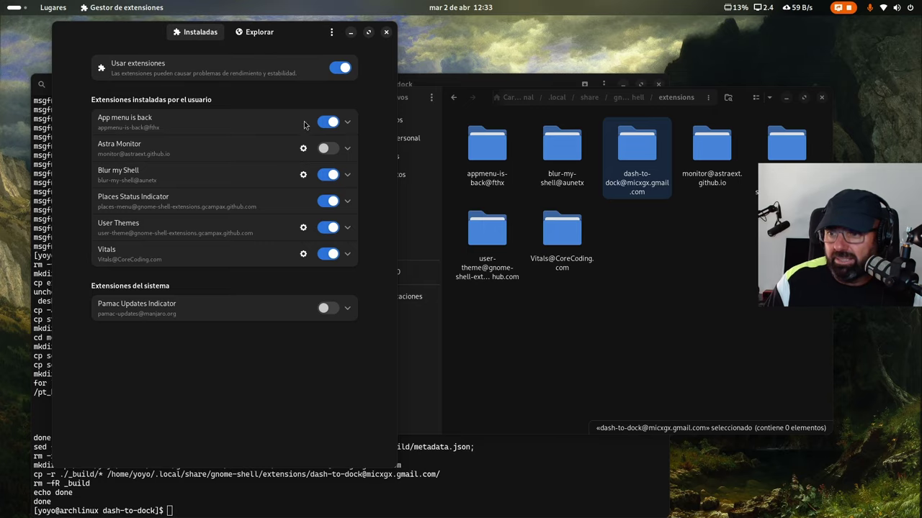
Search for "ext", open the Extensiones app, enlarge its window to review the full extension list, and close it
{"action": "key", "text": "super"}
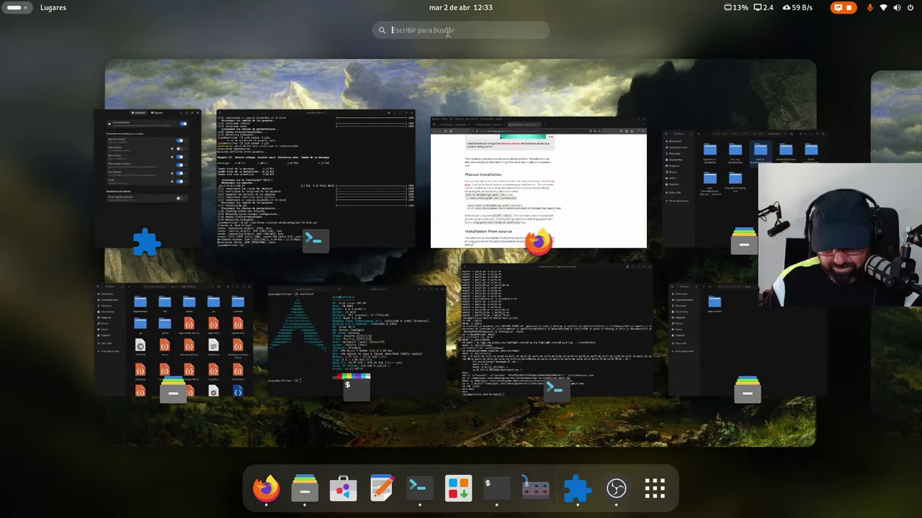
{"action": "type", "text": "ext"}
{"action": "key", "text": "Return"}
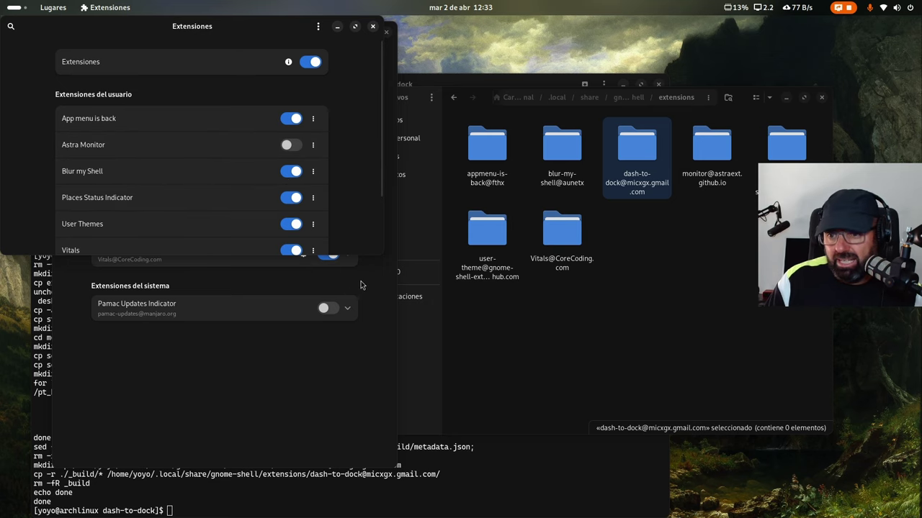
{"action": "left_click_drag", "start_coordinate": [374, 256], "coordinate": [387, 407]}
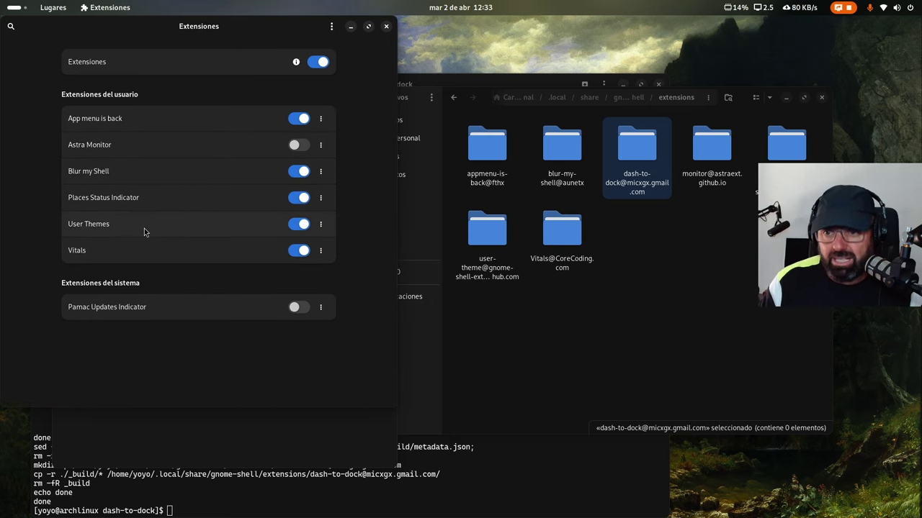
{"action": "left_click", "coordinate": [386, 28]}
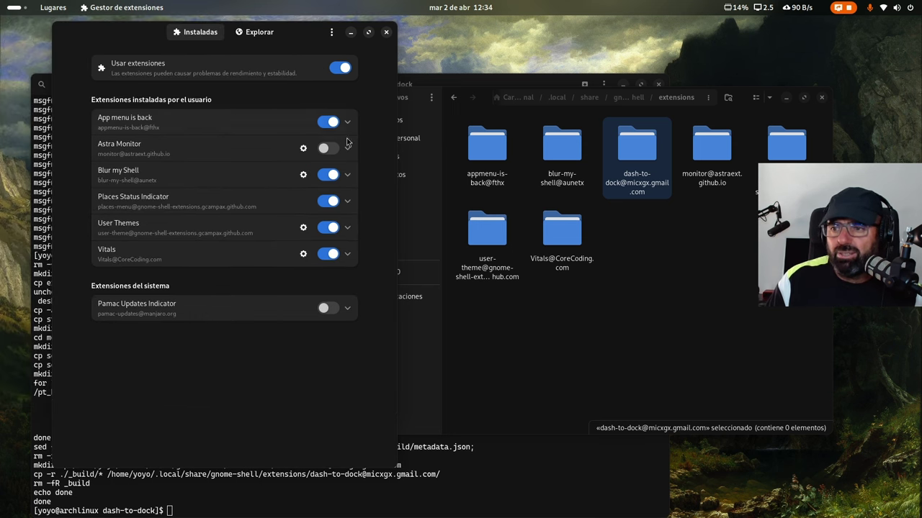
Turn Usar extensiones off and back on in Gestor de extensiones
{"action": "left_click", "coordinate": [336, 71]}
{"action": "left_click", "coordinate": [338, 69]}
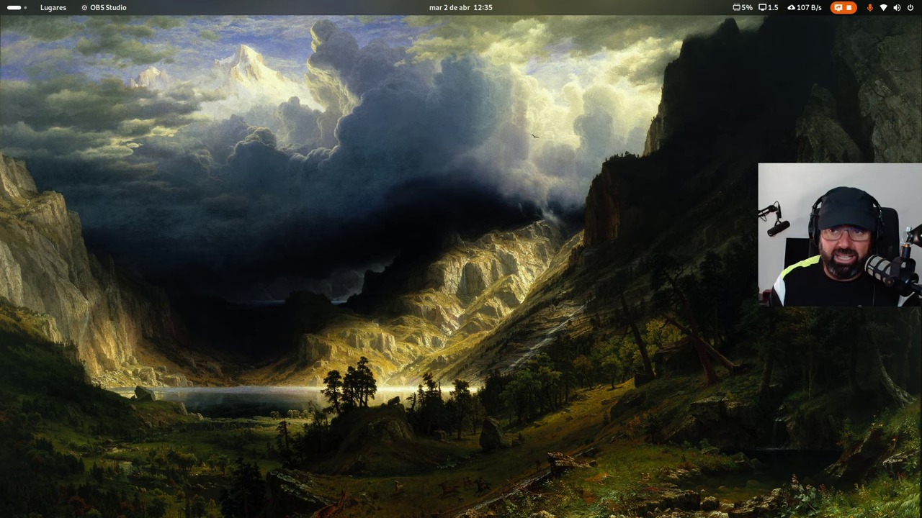
Search for "ext", open Gestor de extensiones, and expand the details of Dash to Dock
{"action": "key", "text": "super"}
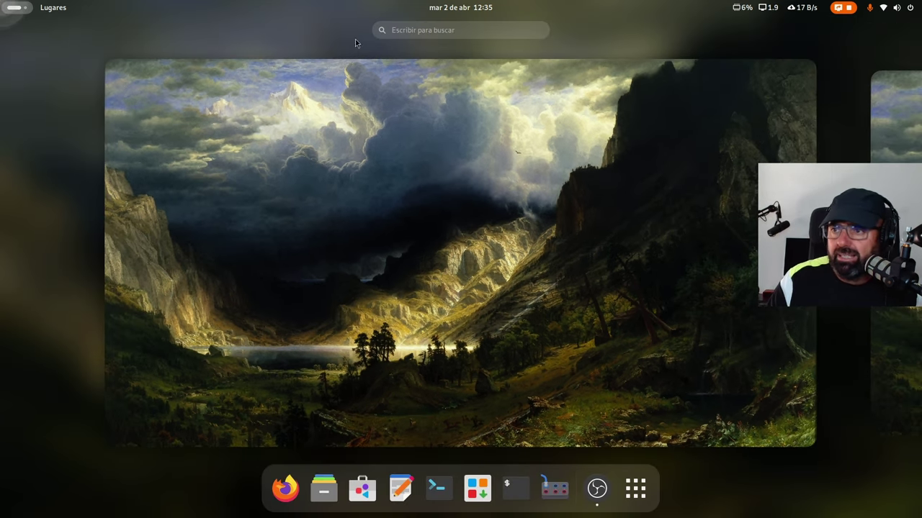
{"action": "type", "text": "ext"}
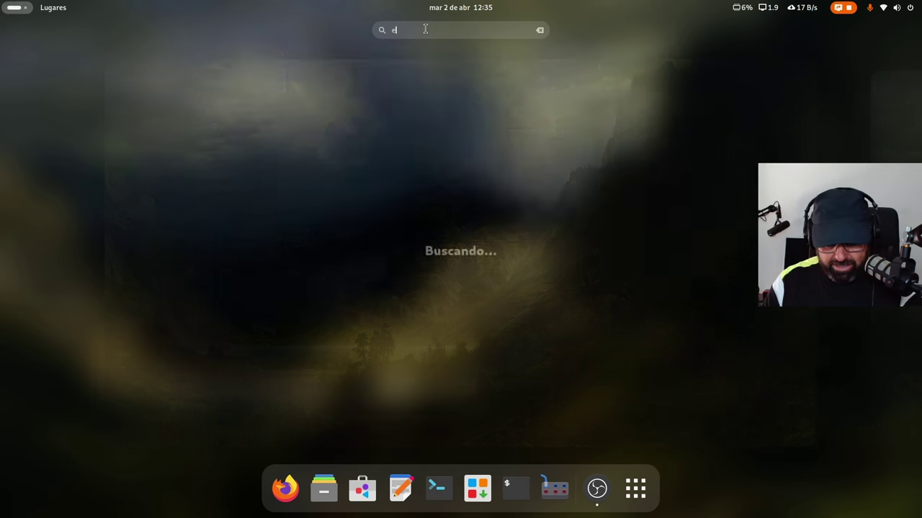
{"action": "left_click", "coordinate": [255, 76]}
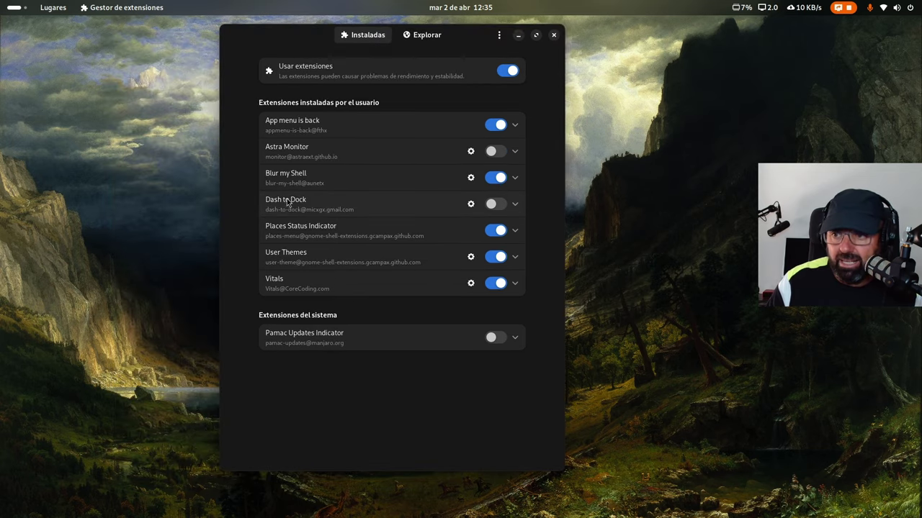
{"action": "left_click", "coordinate": [304, 205]}
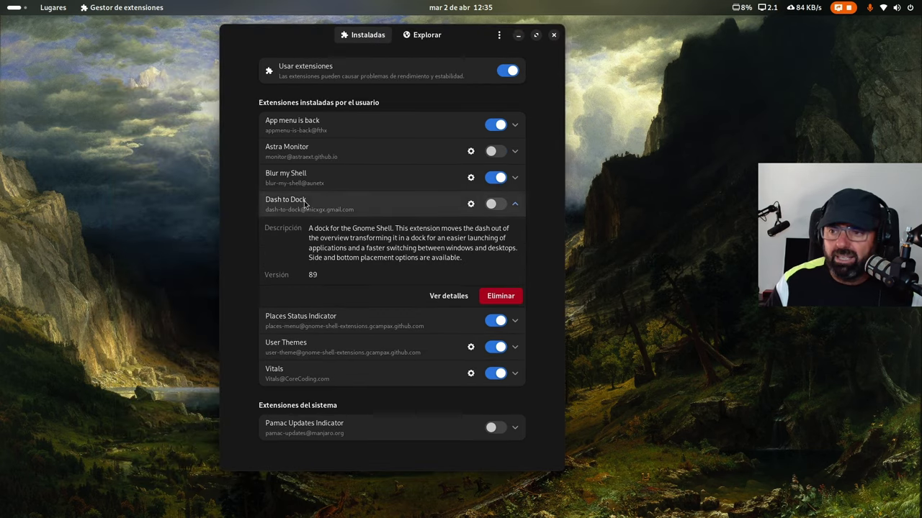
Collapse the Dash to Dock details, enable the extension, and move the Gestor de extensiones window aside
{"action": "left_click", "coordinate": [305, 205]}
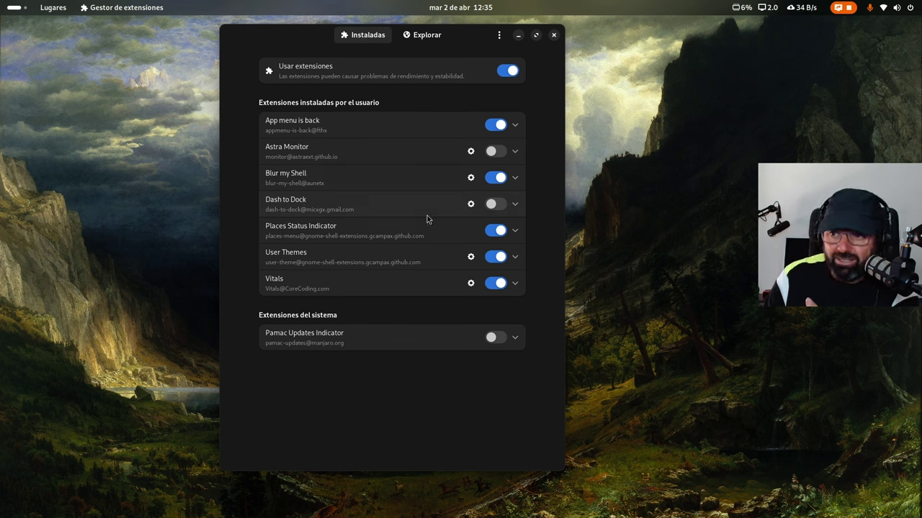
{"action": "left_click", "coordinate": [495, 204]}
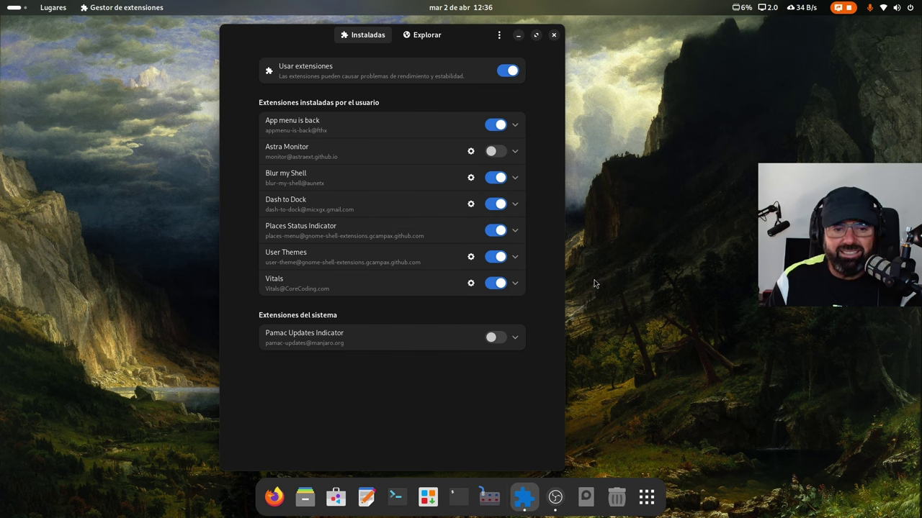
{"action": "left_click_drag", "start_coordinate": [320, 34], "coordinate": [222, 33]}
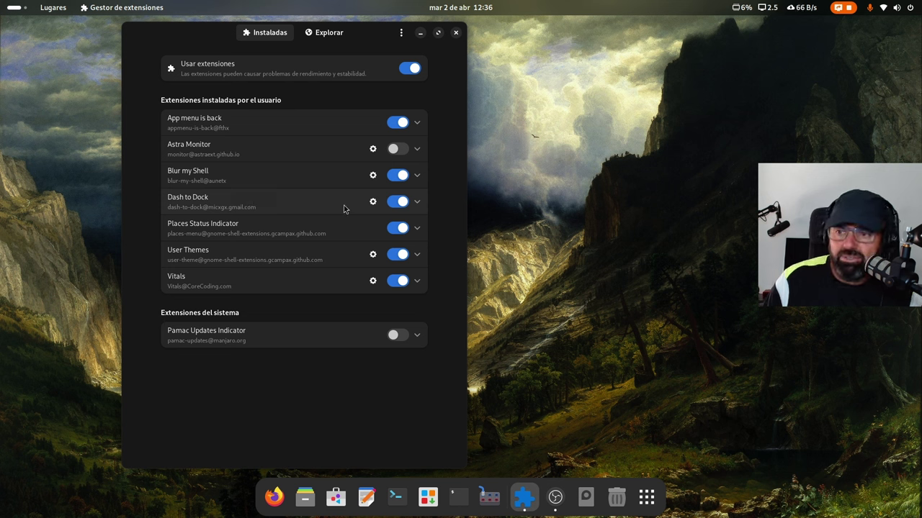
Open the Dash to Dock settings and set Personalizar opacidad to Dinámico under Apariencia
{"action": "left_click", "coordinate": [372, 202]}
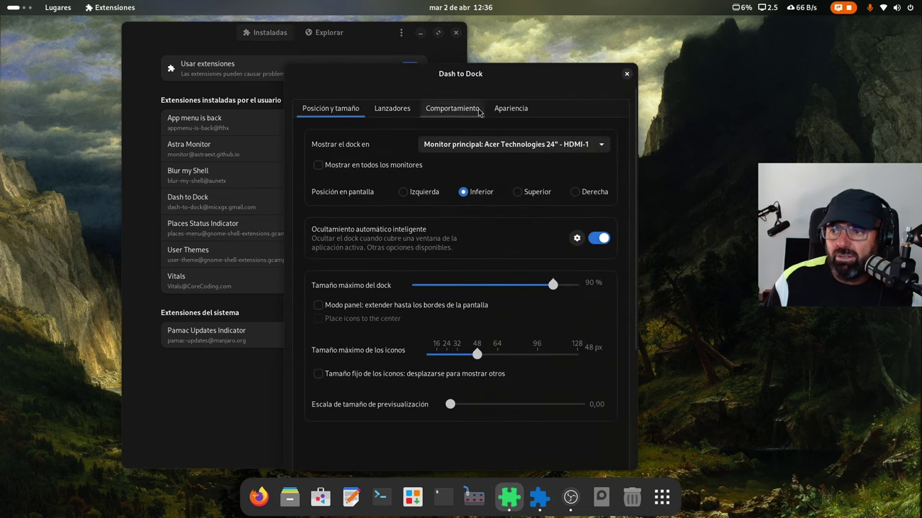
{"action": "left_click_drag", "start_coordinate": [500, 87], "coordinate": [397, 59]}
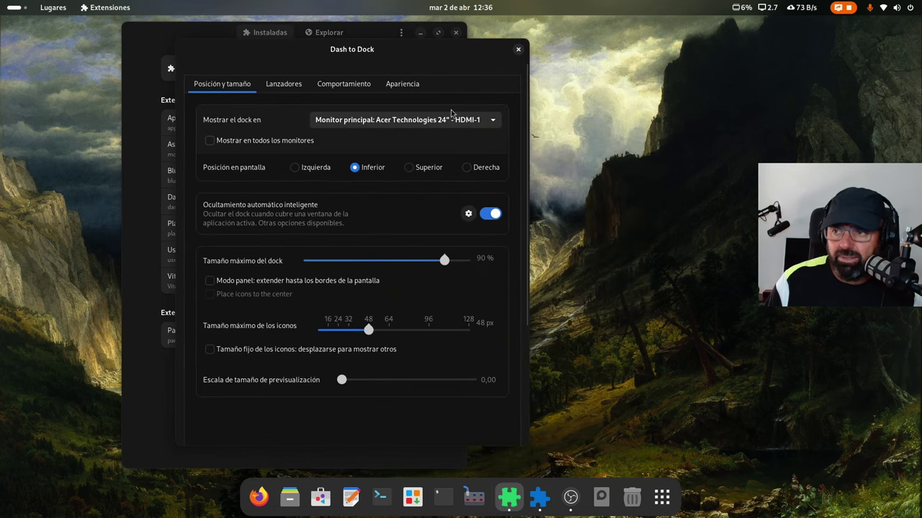
{"action": "left_click", "coordinate": [417, 87]}
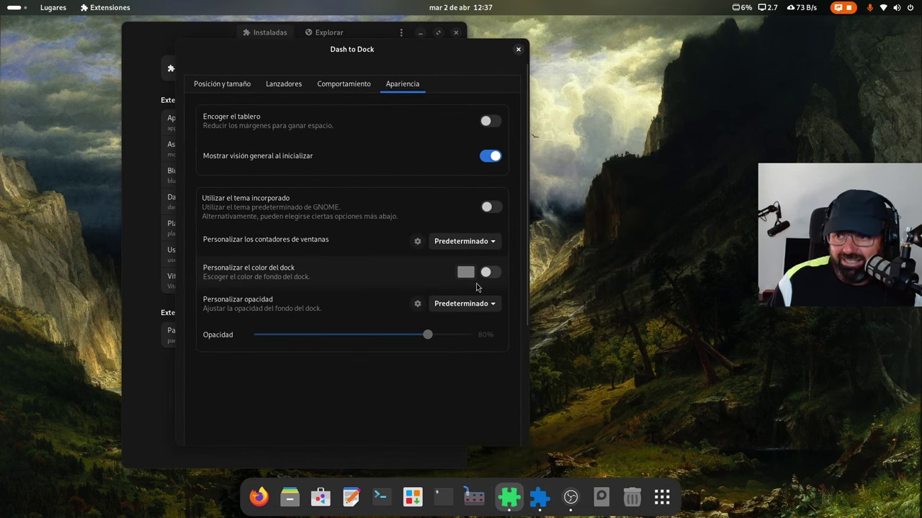
{"action": "left_click", "coordinate": [468, 304]}
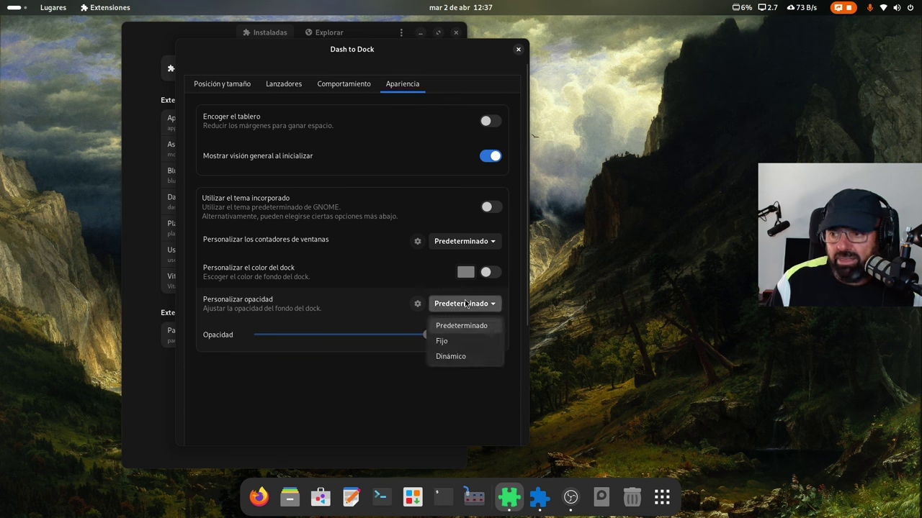
{"action": "left_click", "coordinate": [459, 357]}
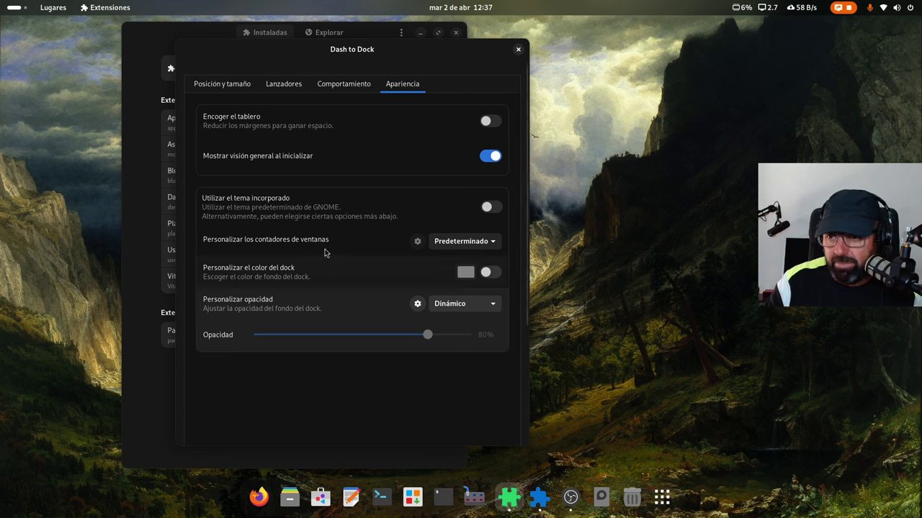
Set Acción al pulsar to Minimizar in the Dash to Dock behaviour settings
{"action": "left_click", "coordinate": [344, 83]}
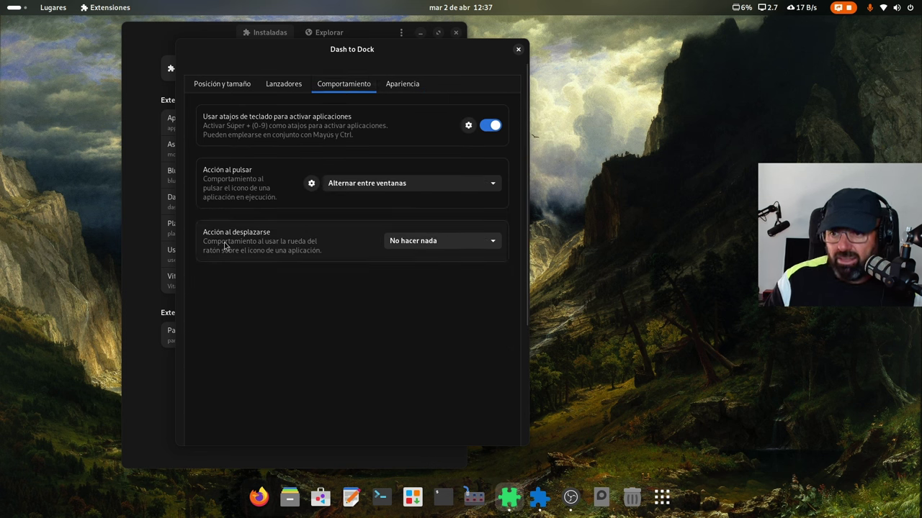
{"action": "left_click", "coordinate": [347, 185]}
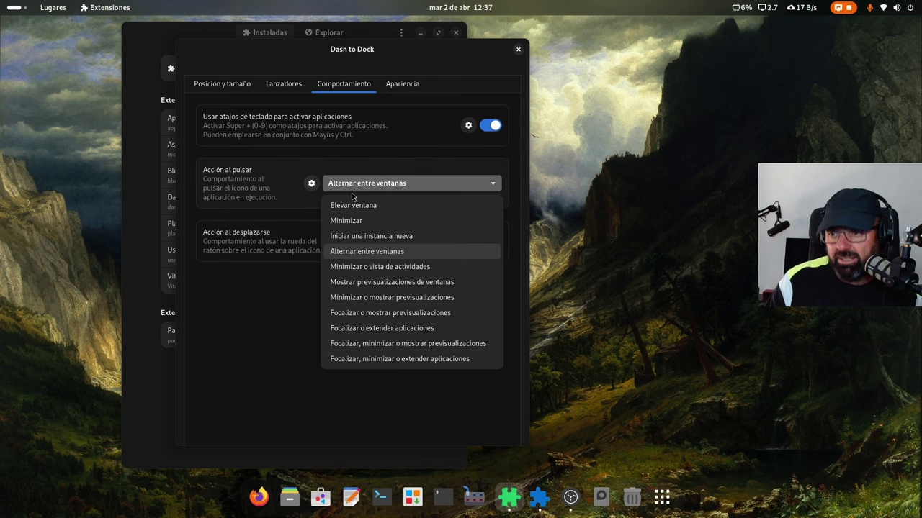
{"action": "left_click", "coordinate": [387, 221]}
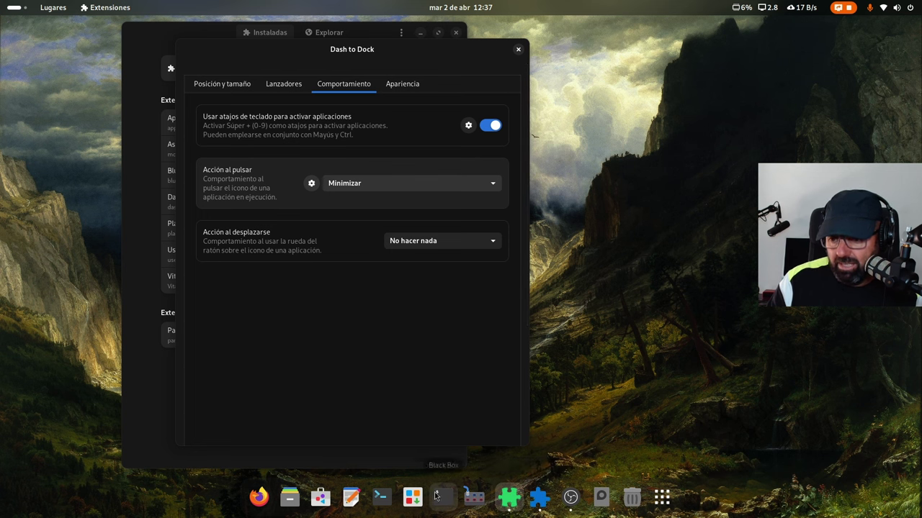
Test the dock's minimize action by launching Software and repeatedly minimizing and restoring it, and close the Dash to Dock settings
{"action": "left_click", "coordinate": [322, 498]}
{"action": "left_click", "coordinate": [324, 500]}
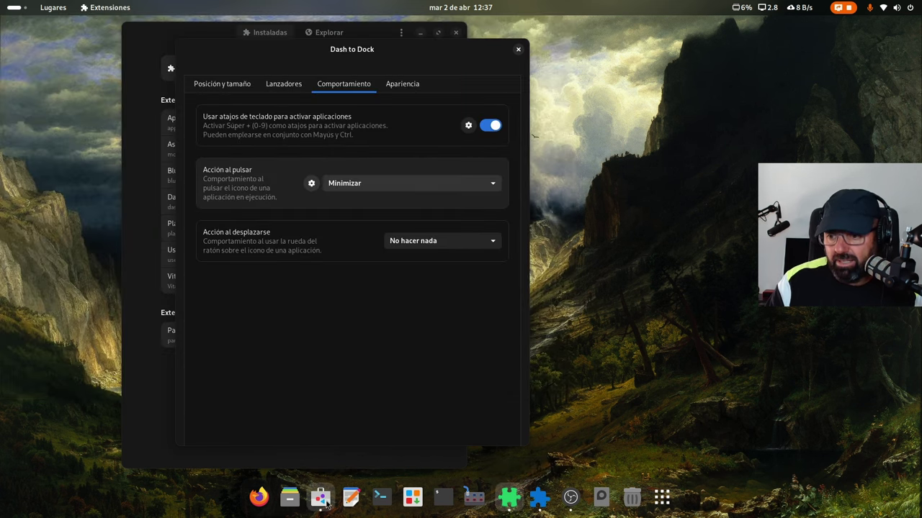
{"action": "left_click", "coordinate": [324, 499]}
{"action": "left_click", "coordinate": [324, 500]}
{"action": "left_click", "coordinate": [324, 500]}
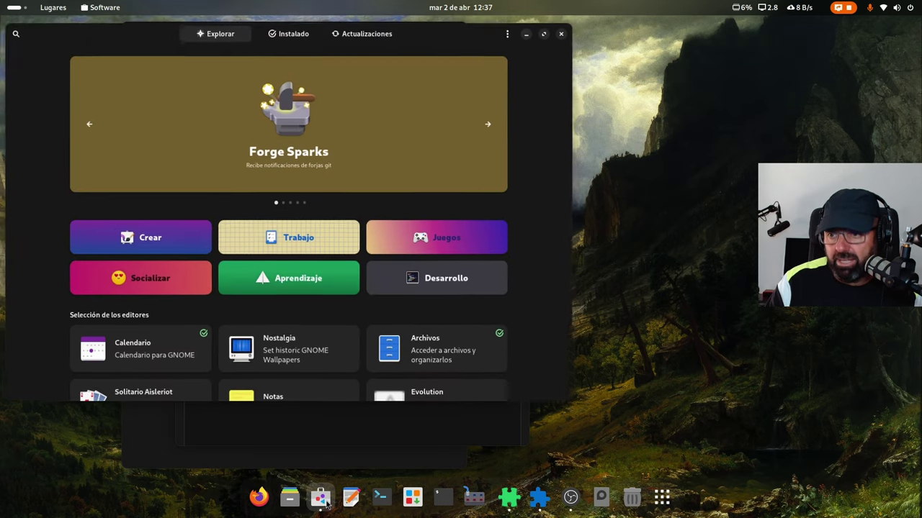
{"action": "left_click", "coordinate": [324, 499]}
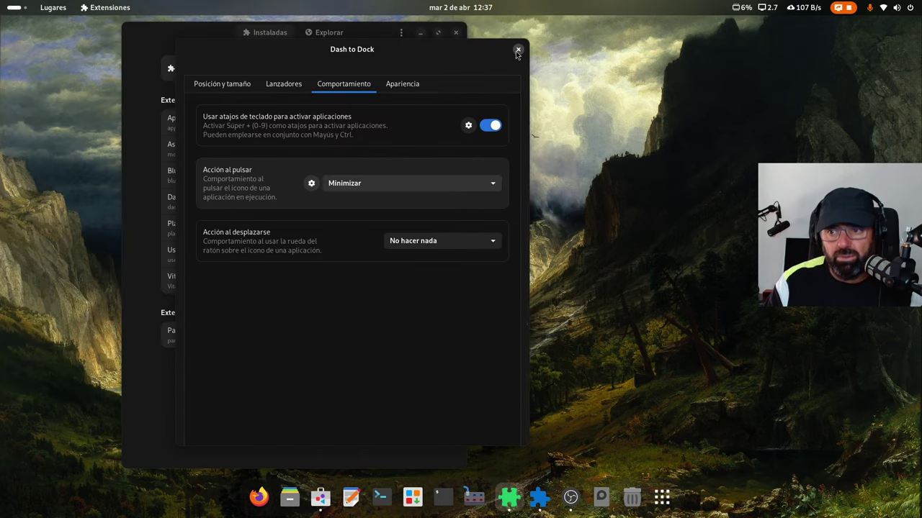
{"action": "left_click", "coordinate": [517, 49]}
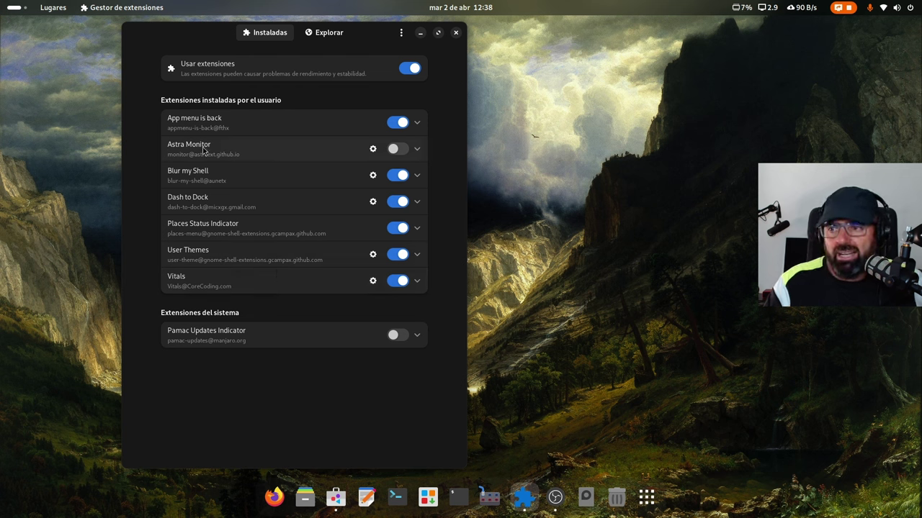
View the Vitals readings in the top bar, and replace Vitals with Astra Monitor among the enabled extensions
{"action": "left_click", "coordinate": [788, 8]}
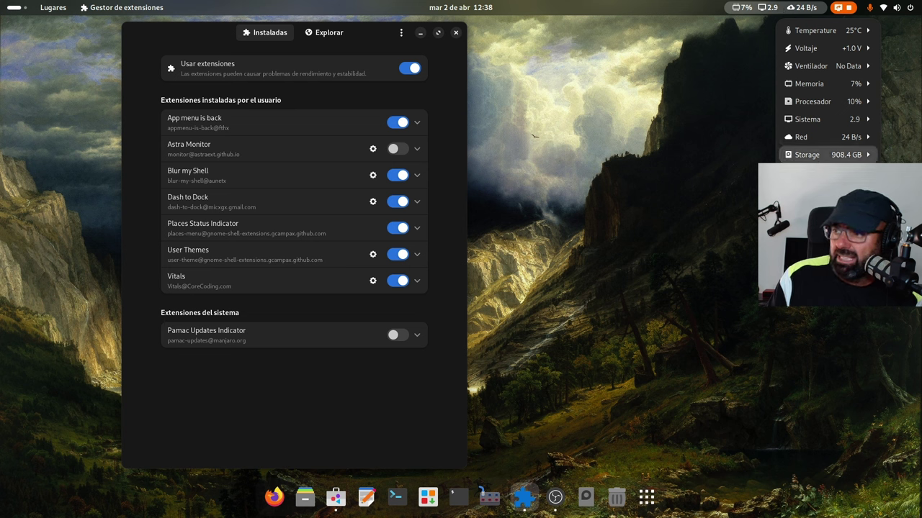
{"action": "left_click", "coordinate": [724, 150]}
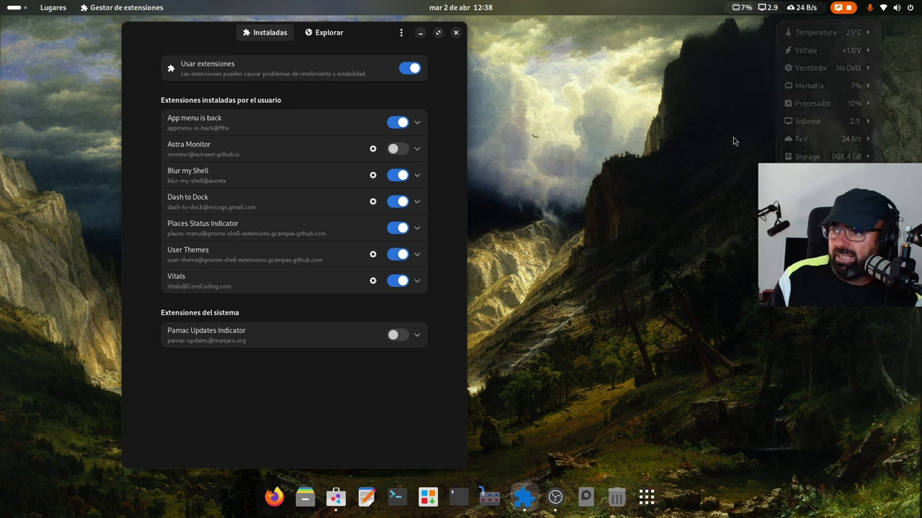
{"action": "left_click", "coordinate": [389, 281]}
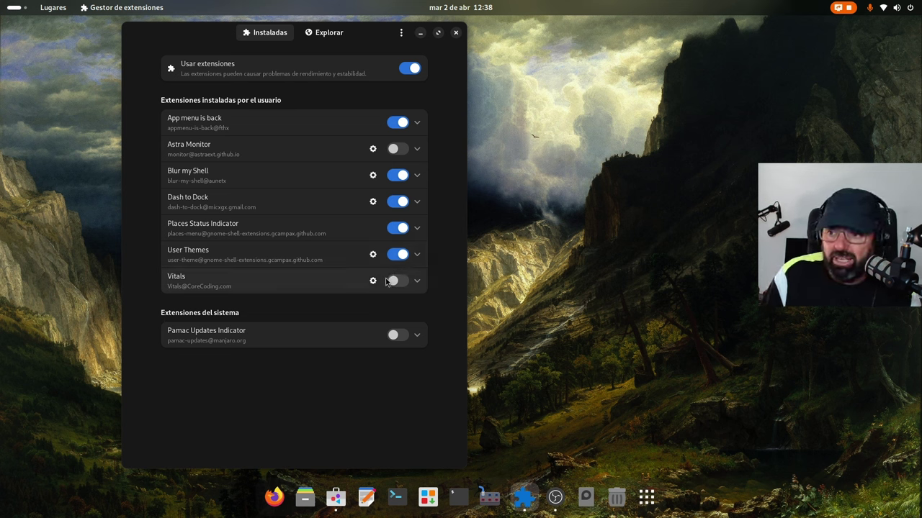
{"action": "left_click", "coordinate": [397, 149]}
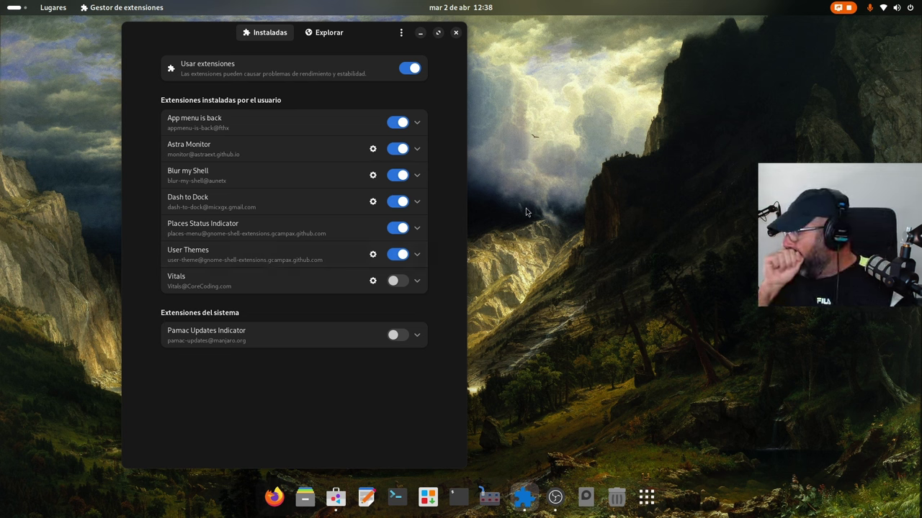
Move the extensions window out of the way and examine Astra Monitor's CPU, GPU, memory and storage information
{"action": "mouse_move", "coordinate": [772, 5]}
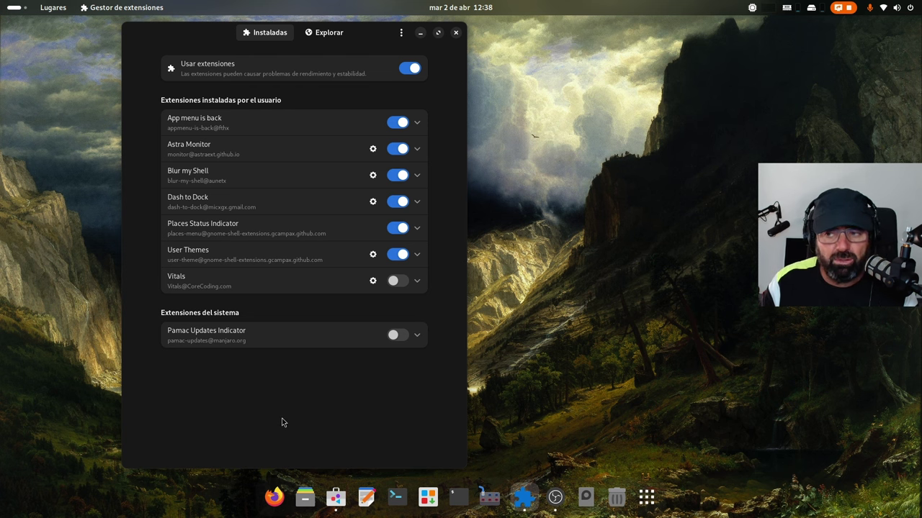
{"action": "left_click_drag", "start_coordinate": [215, 34], "coordinate": [149, 41]}
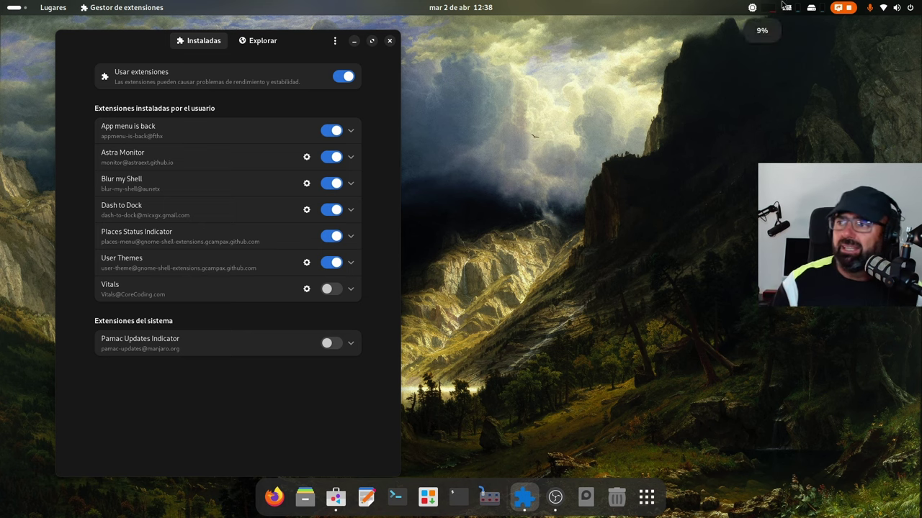
{"action": "left_click", "coordinate": [751, 7]}
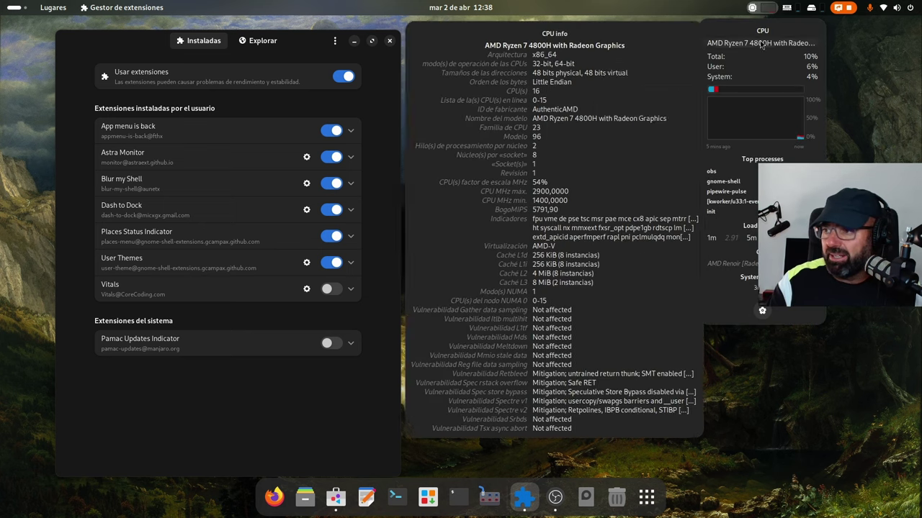
{"action": "mouse_move", "coordinate": [754, 45]}
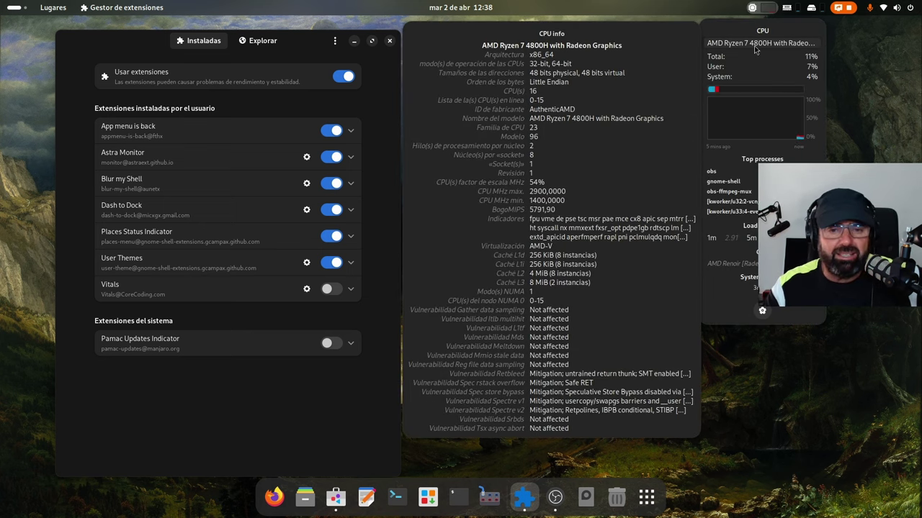
{"action": "mouse_move", "coordinate": [783, 61]}
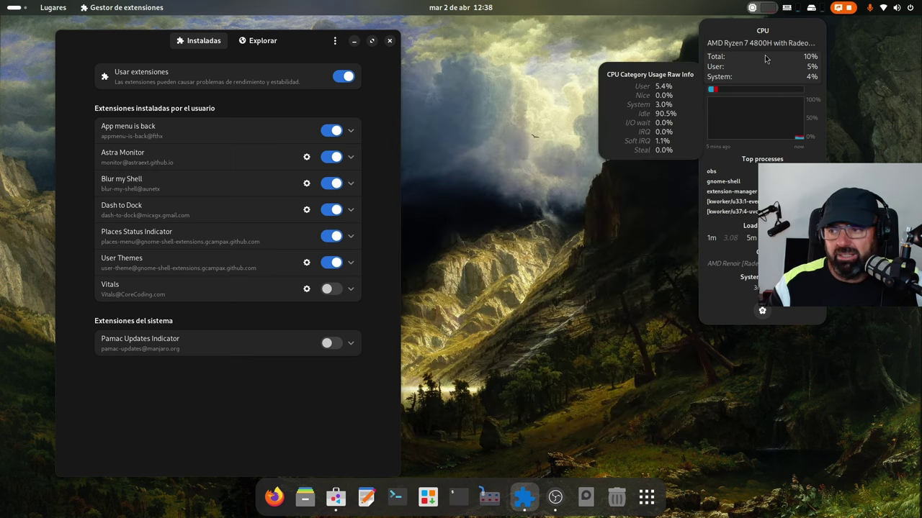
{"action": "mouse_move", "coordinate": [720, 50]}
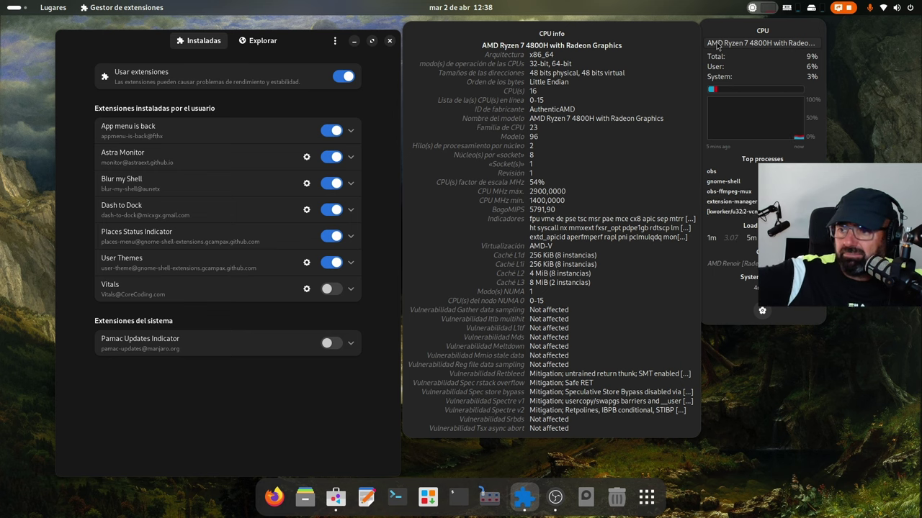
{"action": "mouse_move", "coordinate": [730, 80]}
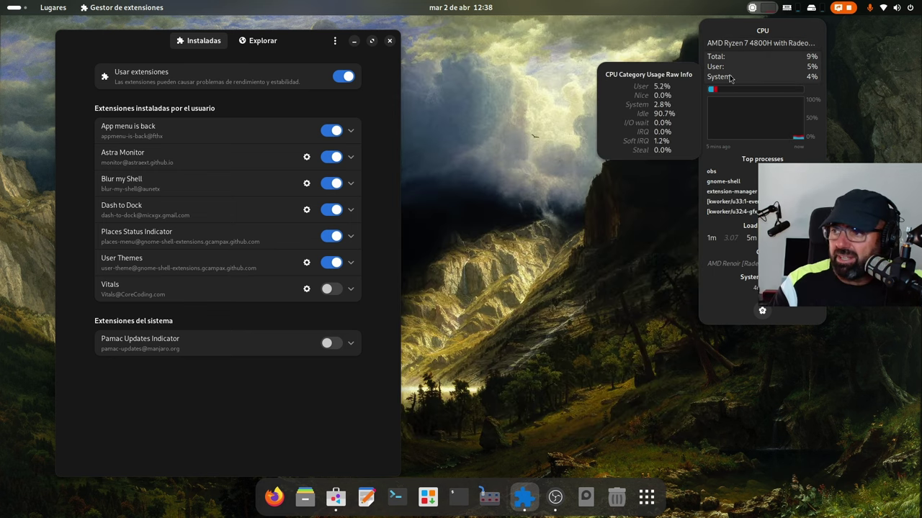
{"action": "mouse_move", "coordinate": [752, 130]}
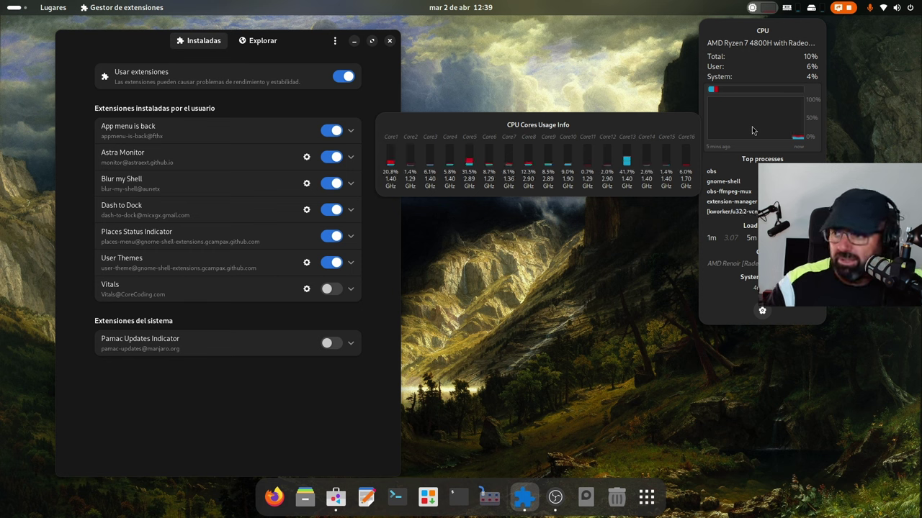
{"action": "mouse_move", "coordinate": [727, 191]}
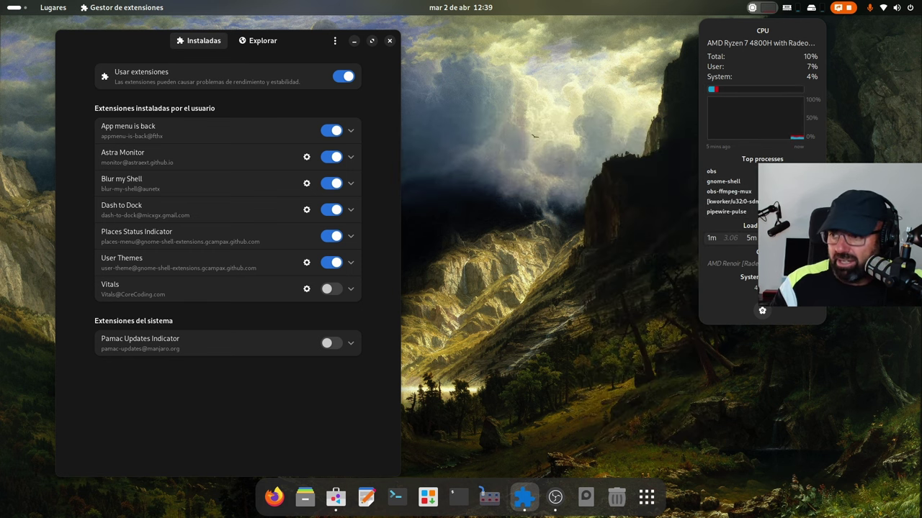
{"action": "mouse_move", "coordinate": [731, 263]}
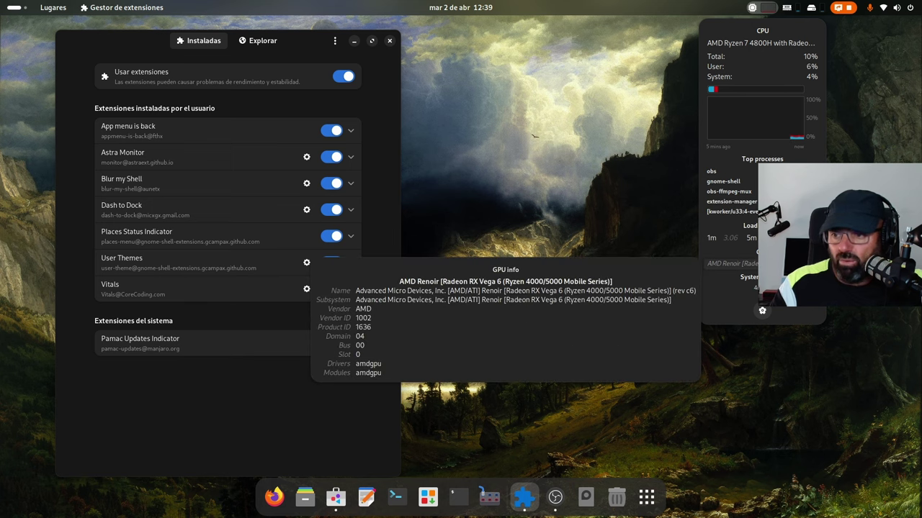
{"action": "mouse_move", "coordinate": [790, 7]}
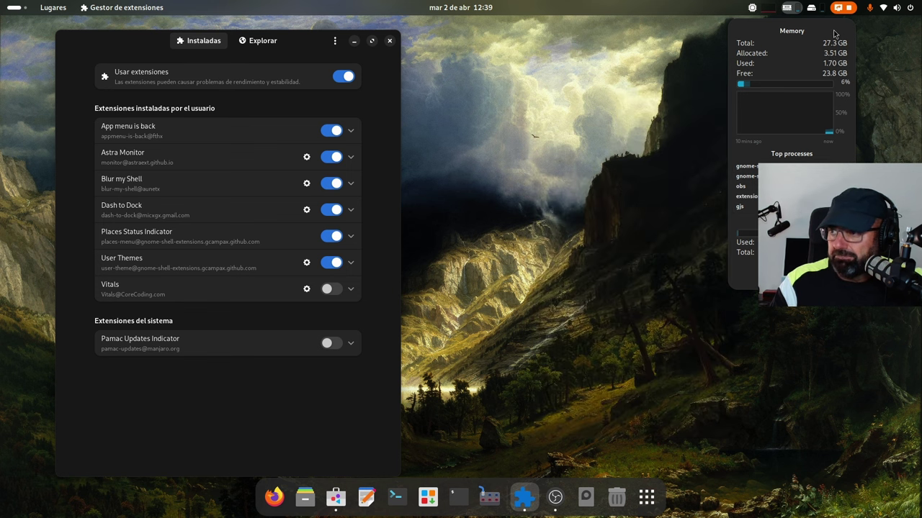
{"action": "mouse_move", "coordinate": [822, 10]}
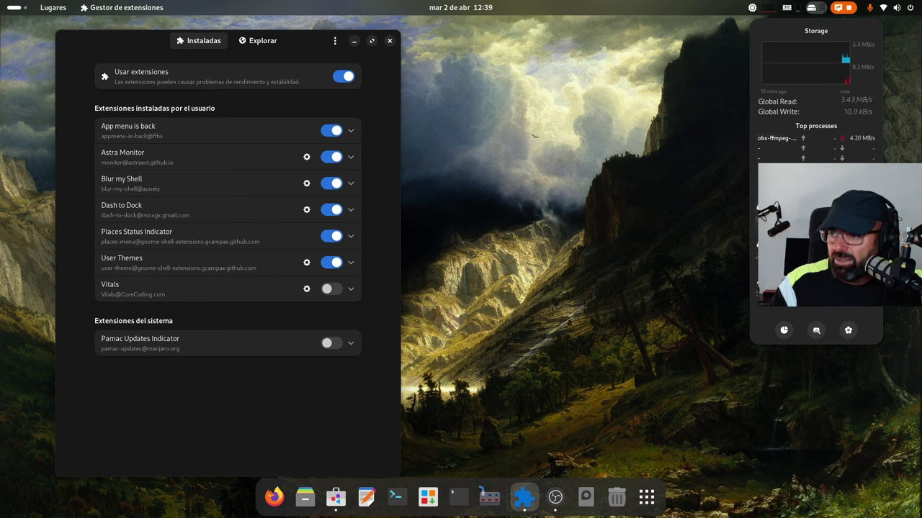
Examine Astra Monitor's general, processor, memory, storage, network, sensor and about settings, and close the settings window
{"action": "left_click", "coordinate": [847, 335]}
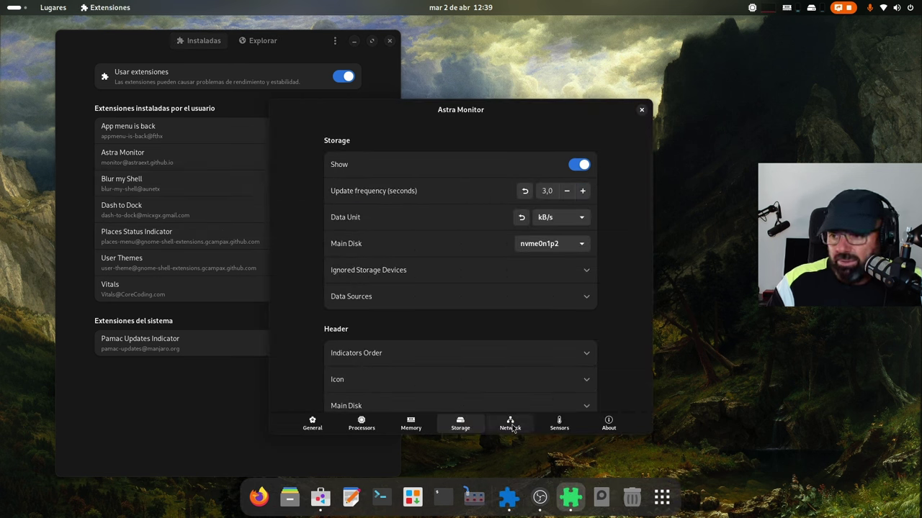
{"action": "left_click", "coordinate": [317, 426]}
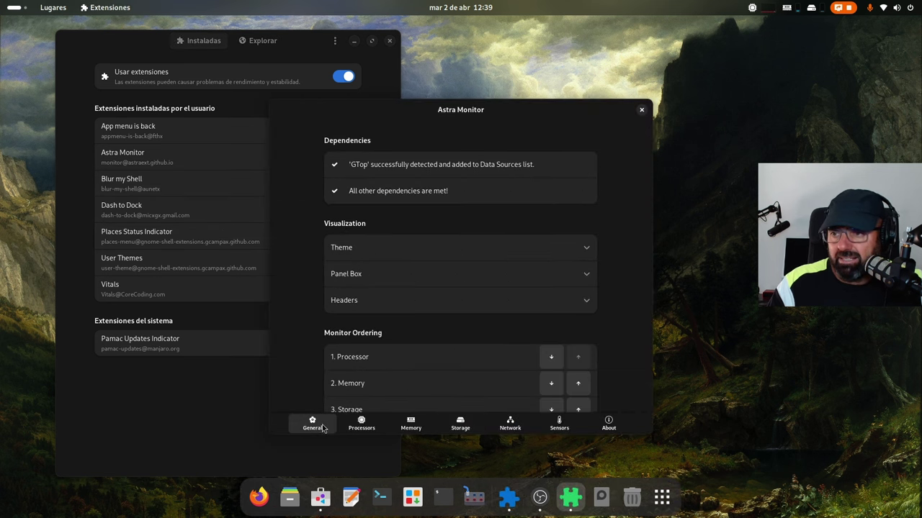
{"action": "left_click", "coordinate": [364, 428]}
{"action": "scroll", "coordinate": [630, 230], "scroll_direction": "down", "scroll_amount": 5}
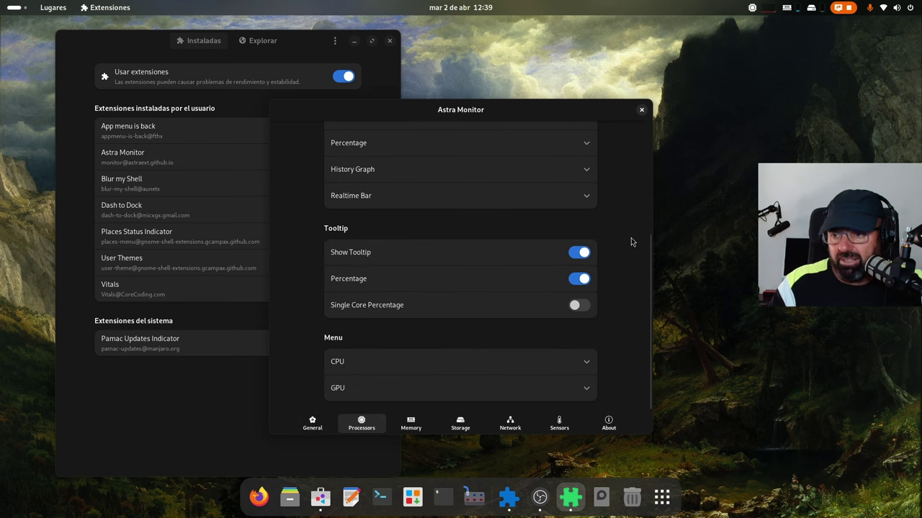
{"action": "left_click", "coordinate": [421, 425]}
{"action": "scroll", "coordinate": [541, 301], "scroll_direction": "down", "scroll_amount": 6}
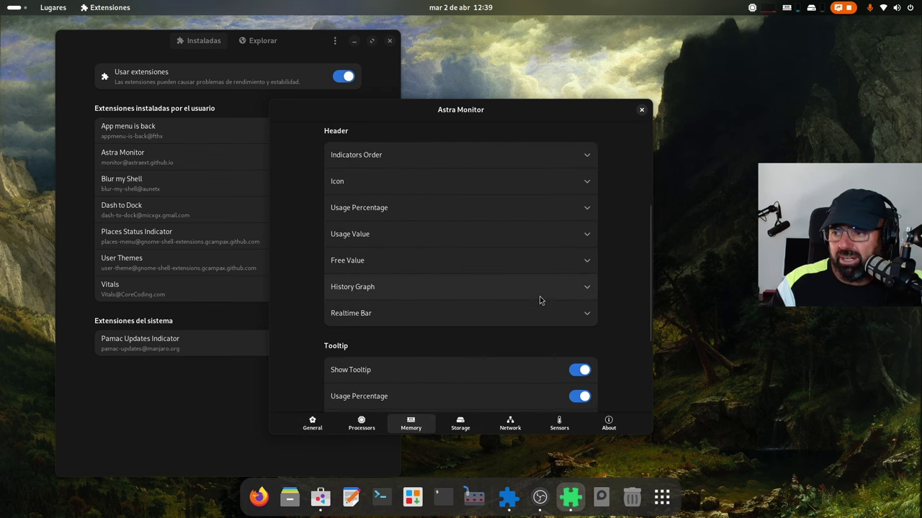
{"action": "left_click", "coordinate": [458, 424]}
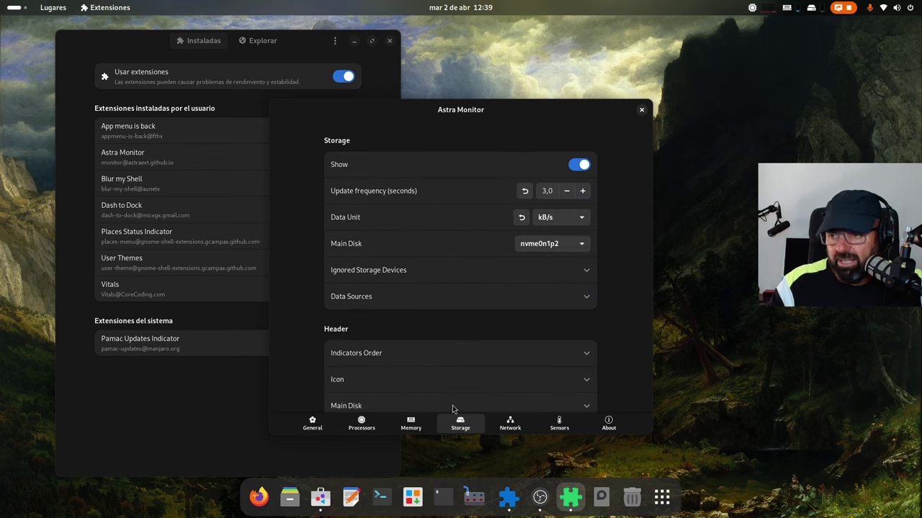
{"action": "left_click", "coordinate": [510, 423]}
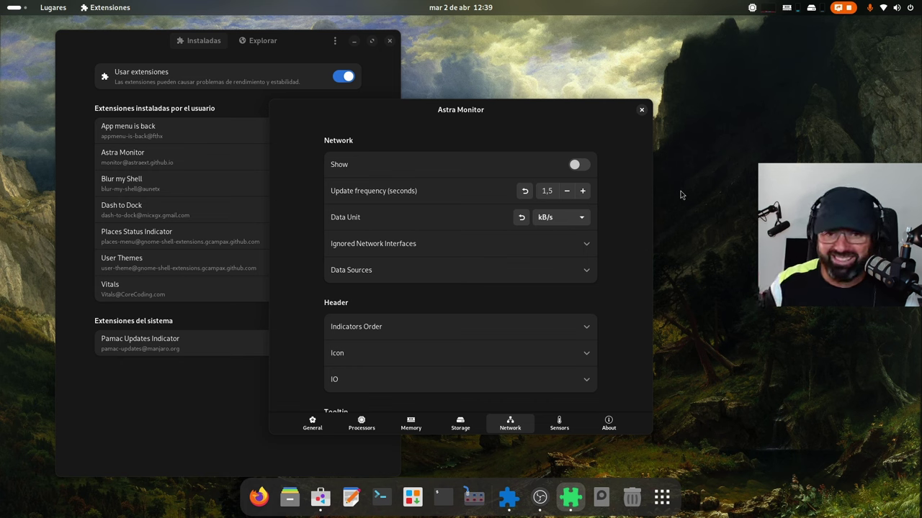
{"action": "left_click", "coordinate": [560, 424]}
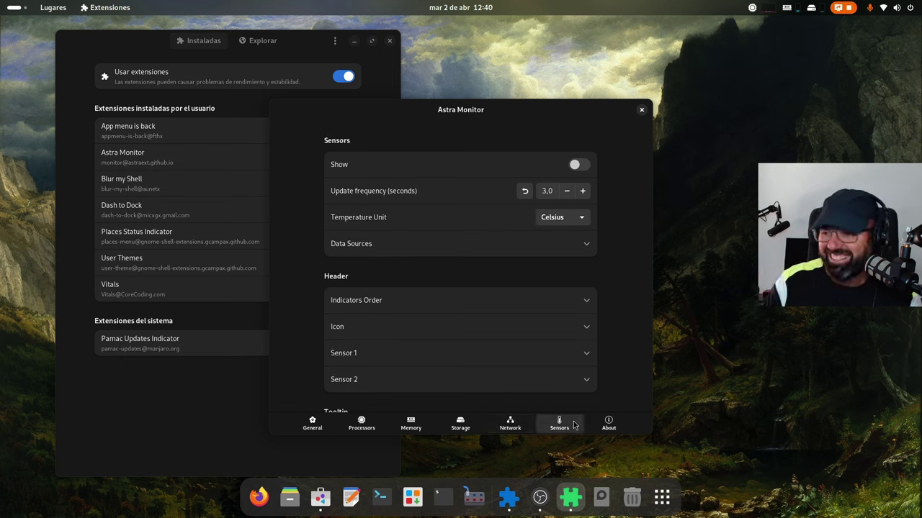
{"action": "left_click", "coordinate": [612, 425]}
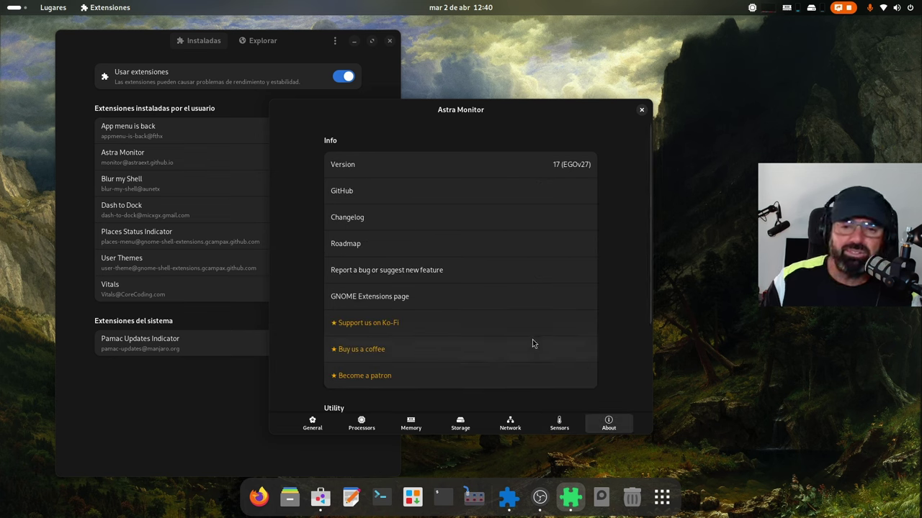
{"action": "left_click", "coordinate": [313, 425]}
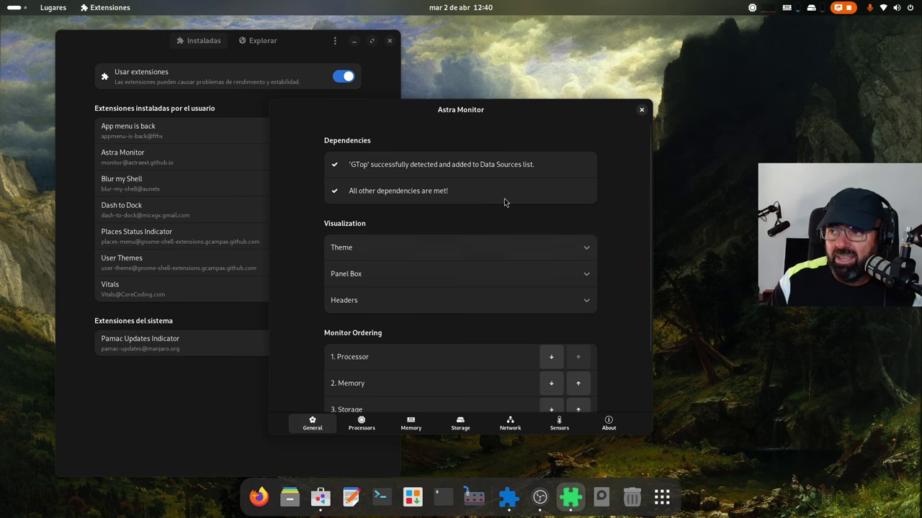
{"action": "left_click", "coordinate": [642, 110]}
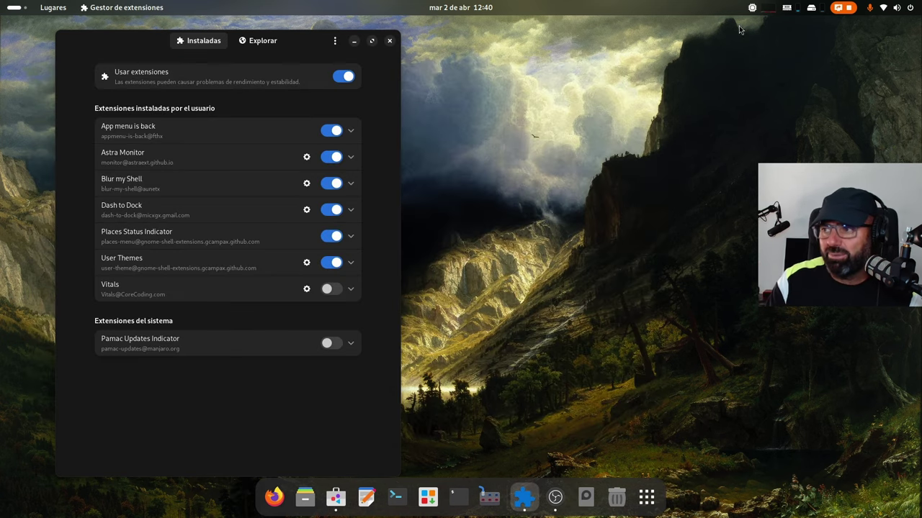
View Astra Monitor's memory and CPU details from the top bar and dismiss them
{"action": "left_click", "coordinate": [787, 7]}
{"action": "mouse_move", "coordinate": [749, 186]}
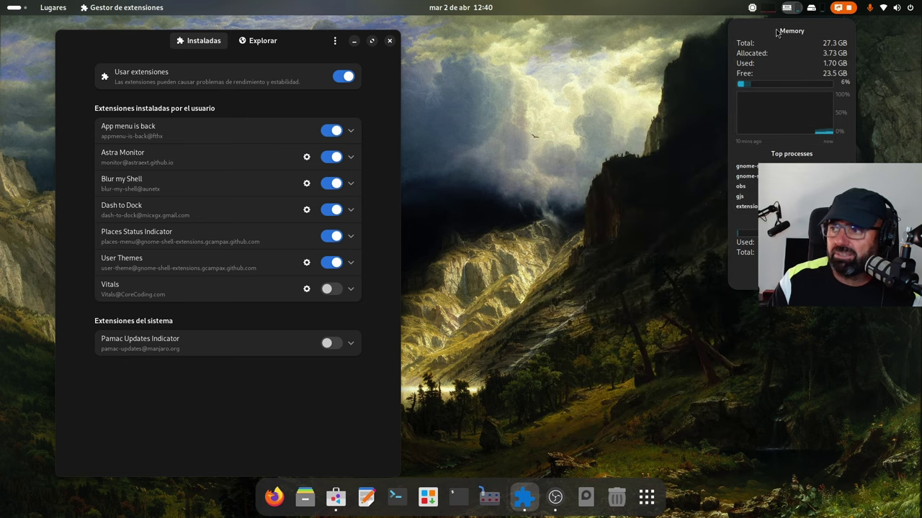
{"action": "mouse_move", "coordinate": [757, 9]}
{"action": "mouse_move", "coordinate": [734, 47]}
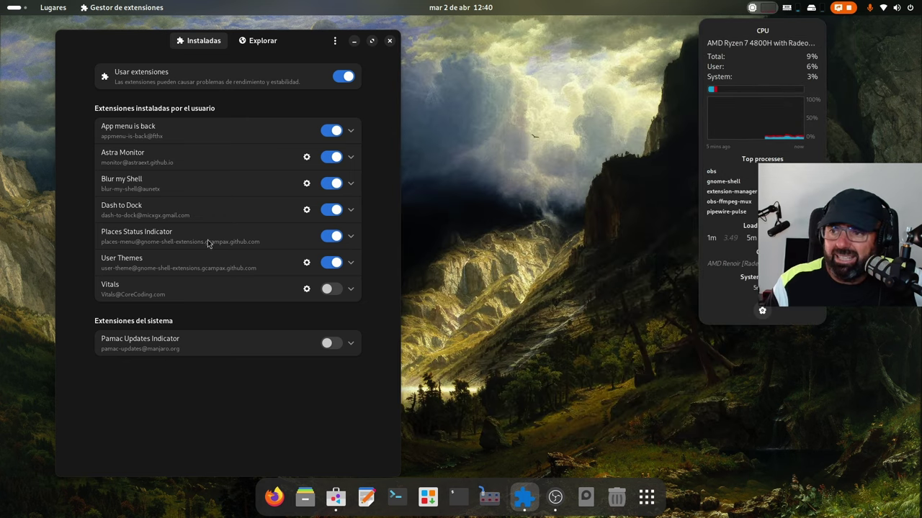
{"action": "left_click", "coordinate": [98, 46]}
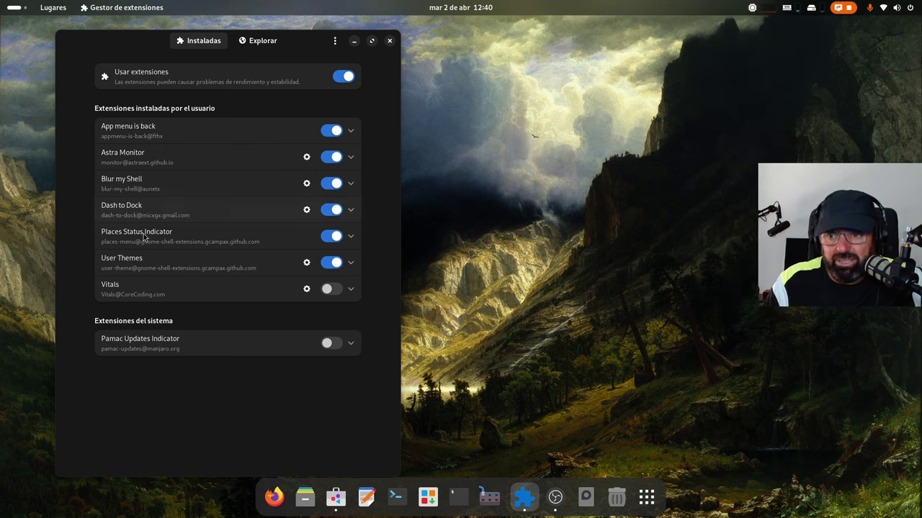
Replace Astra Monitor with Vitals among the enabled extensions, check the Vitals readings, and close the extensions window
{"action": "left_click", "coordinate": [328, 156]}
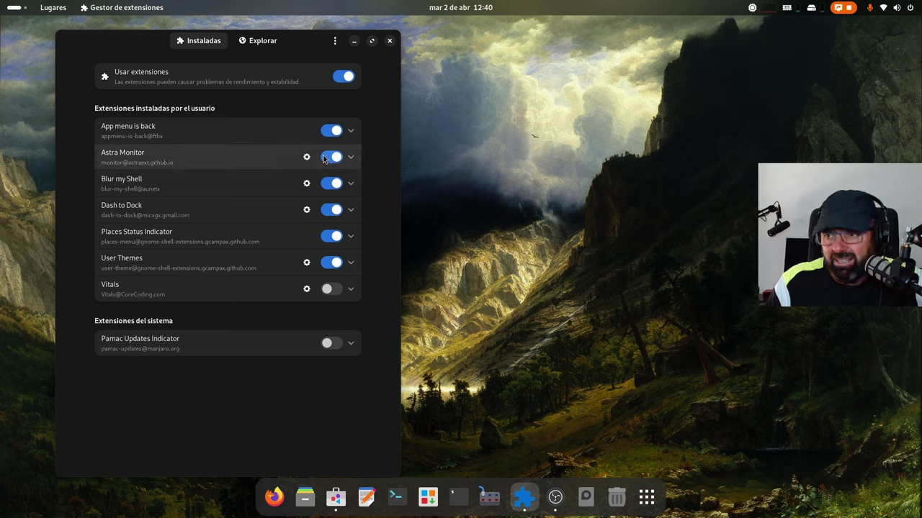
{"action": "left_click", "coordinate": [331, 288]}
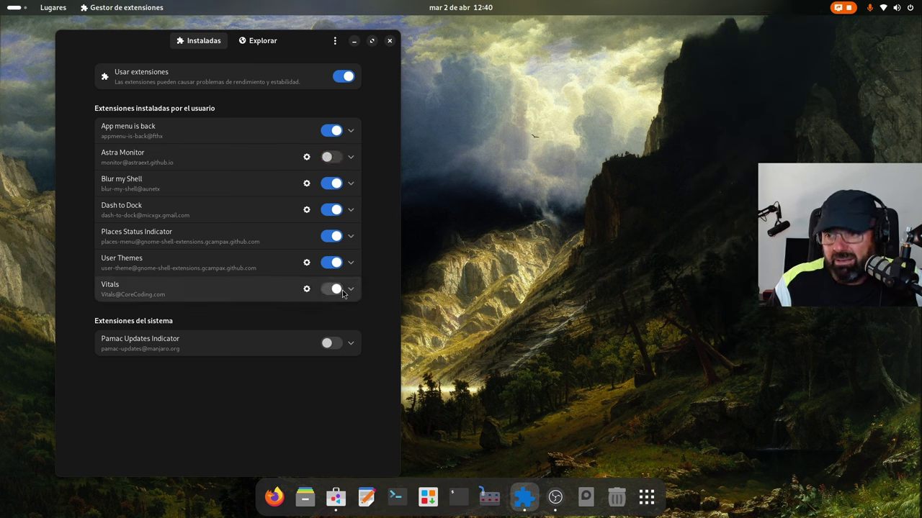
{"action": "left_click", "coordinate": [801, 6]}
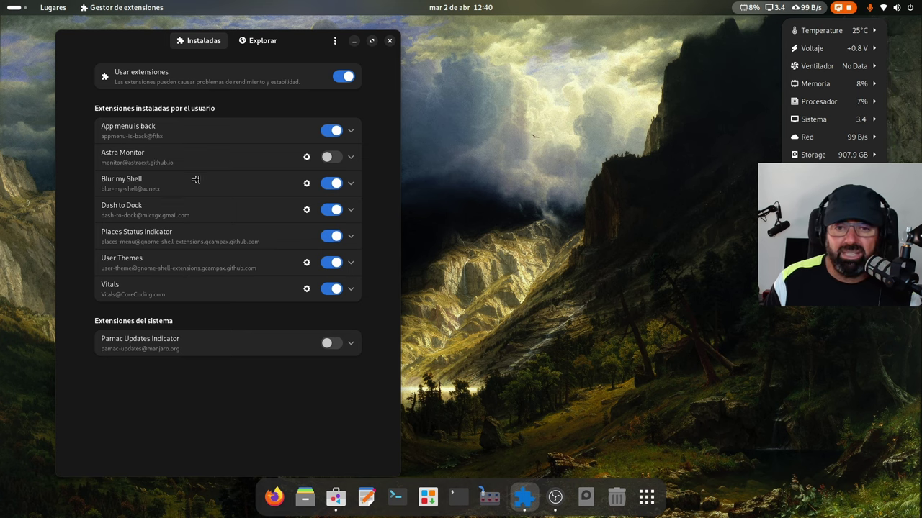
{"action": "left_click", "coordinate": [684, 261]}
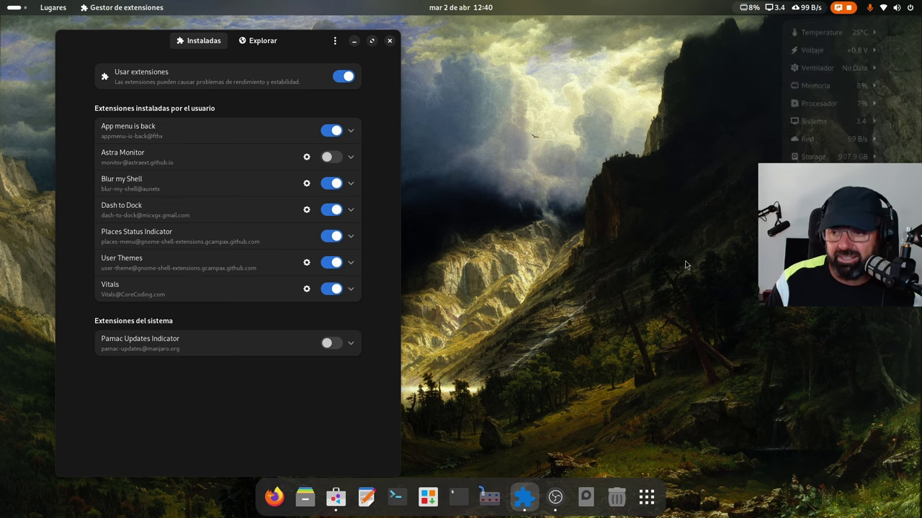
{"action": "left_click", "coordinate": [389, 41]}
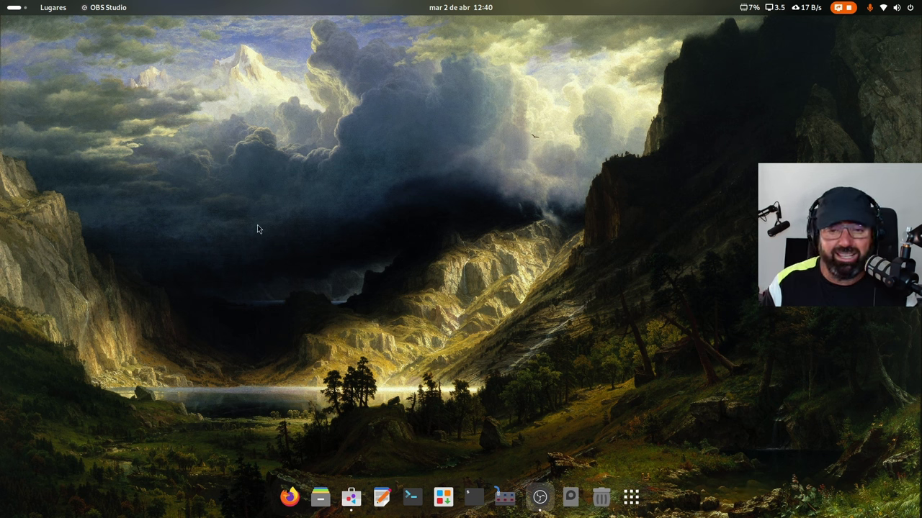
Open a Black Box terminal, enlarge its window, and display the system information with fastfetch
{"action": "key", "text": "ctrl+alt+t"}
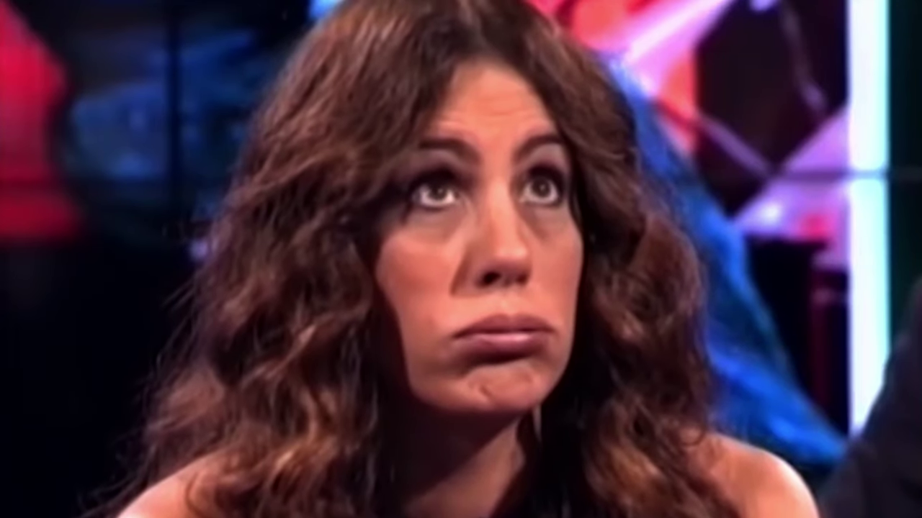
{"action": "left_click_drag", "start_coordinate": [454, 254], "coordinate": [646, 406]}
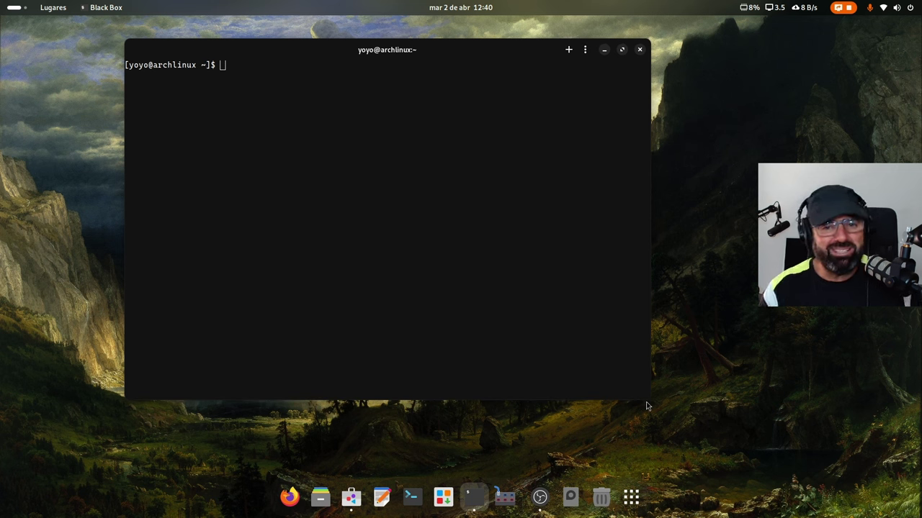
{"action": "type", "text": "fastfetch"}
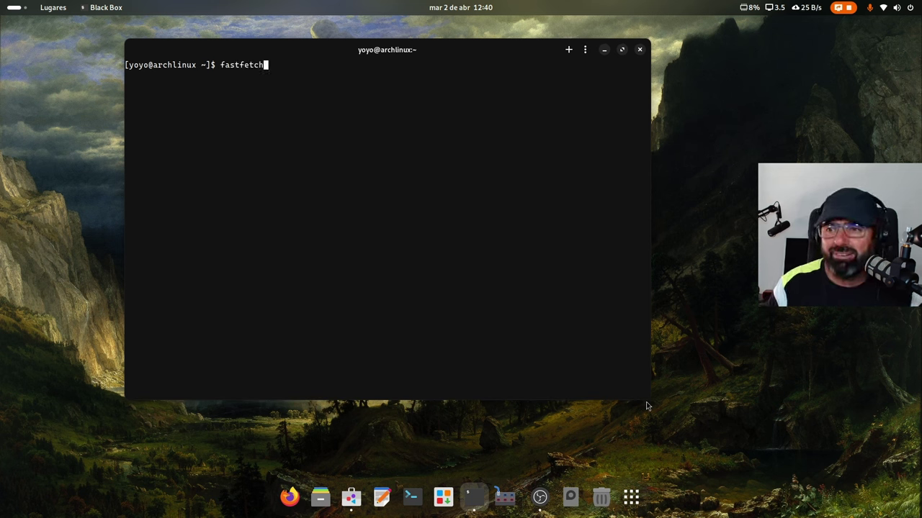
{"action": "key", "text": "Return"}
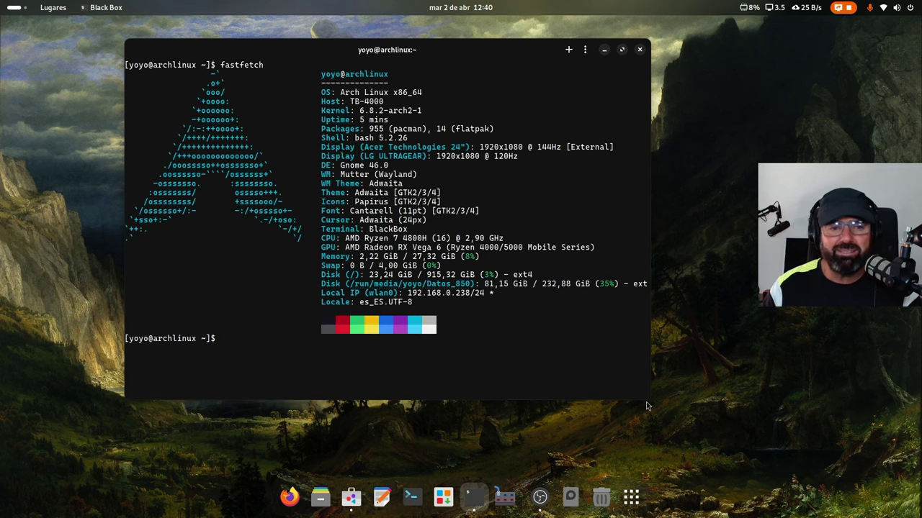